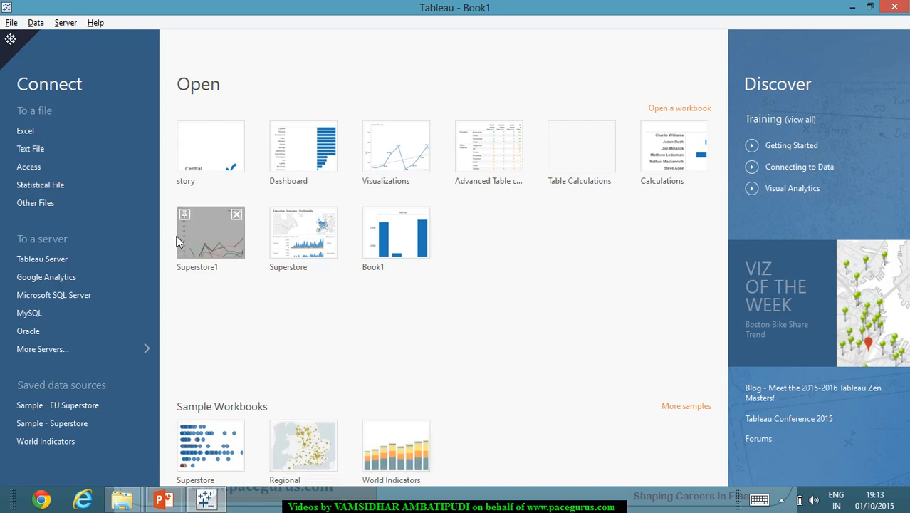
- Connect to the Sample - Superstore Excel workbook in the 9.1 en_US-EU folder and use its Orders sheet as the data for Sheet 1
left_click(40, 132)
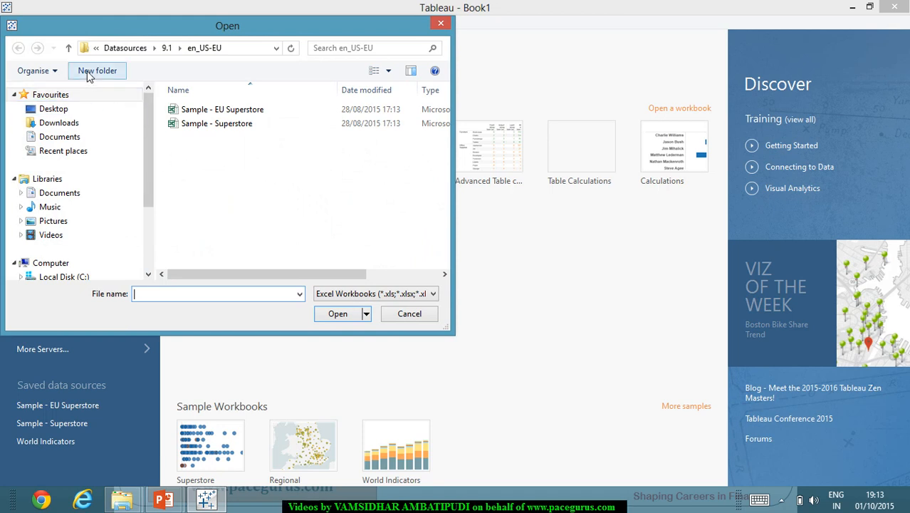
left_click(69, 48)
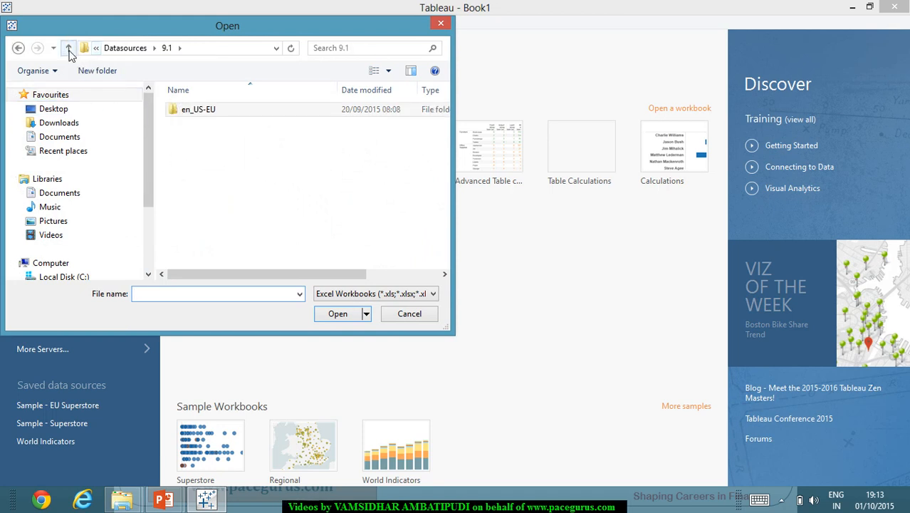
left_click(69, 48)
double_click(187, 123)
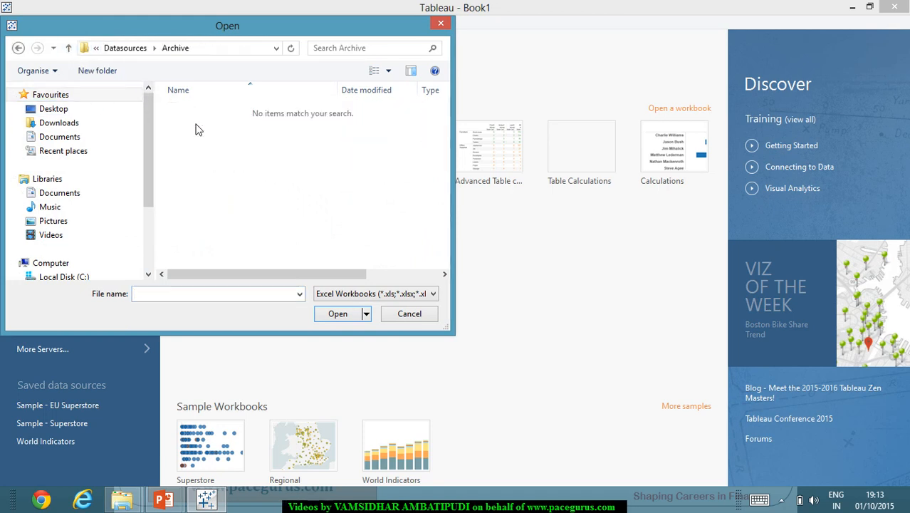
left_click(70, 48)
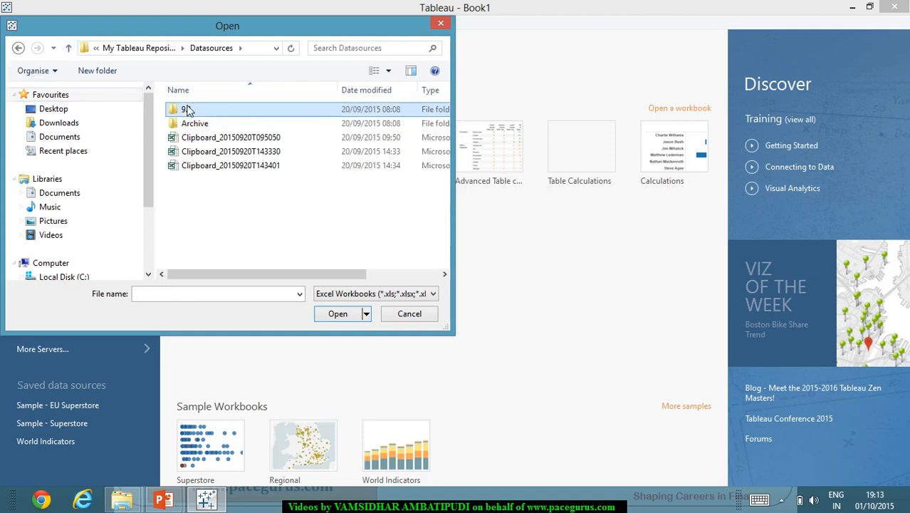
double_click(188, 110)
double_click(192, 112)
left_click(211, 125)
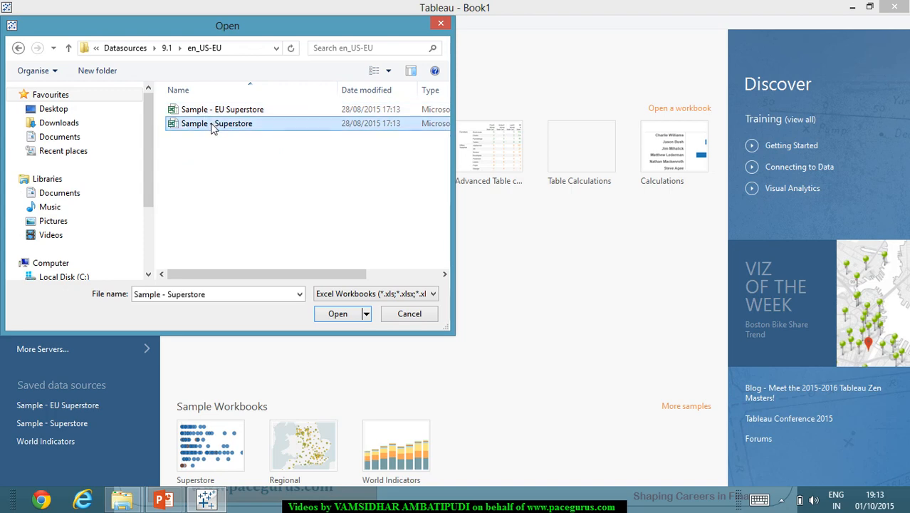
double_click(211, 125)
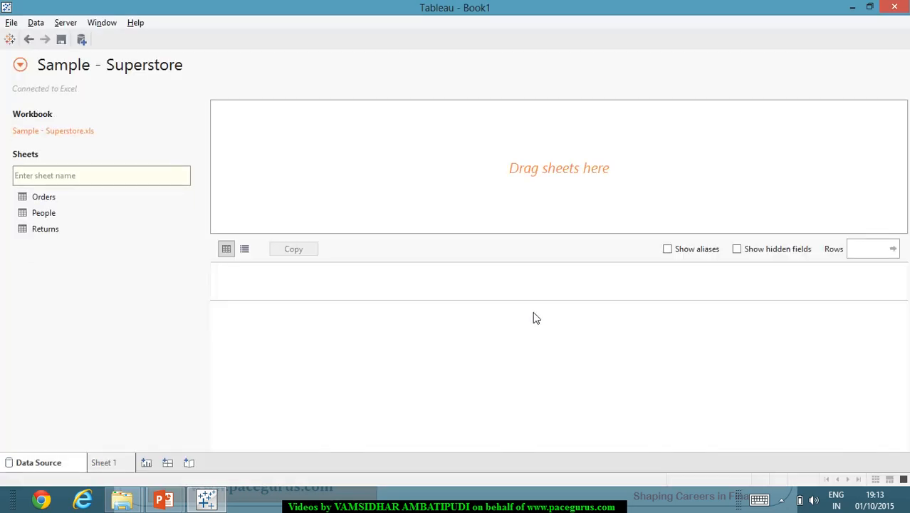
double_click(59, 204)
left_click(114, 458)
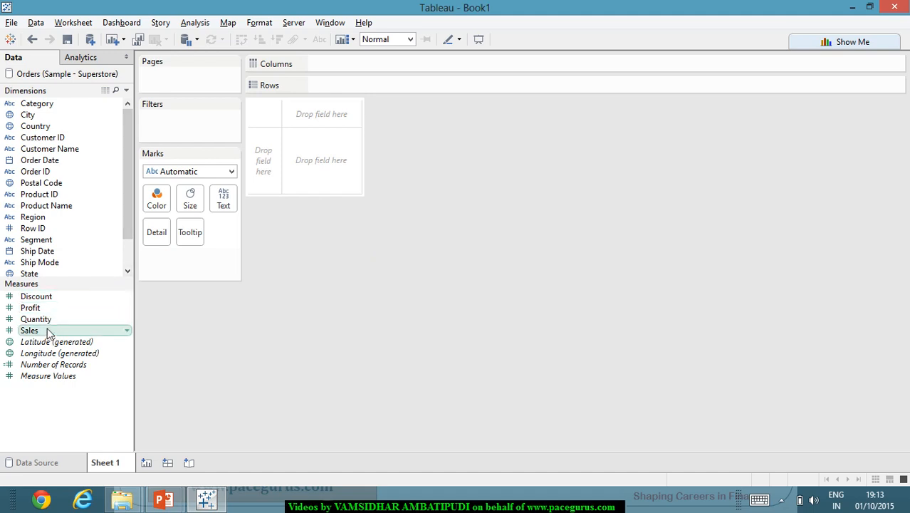
left_click_drag(46, 334, 353, 61)
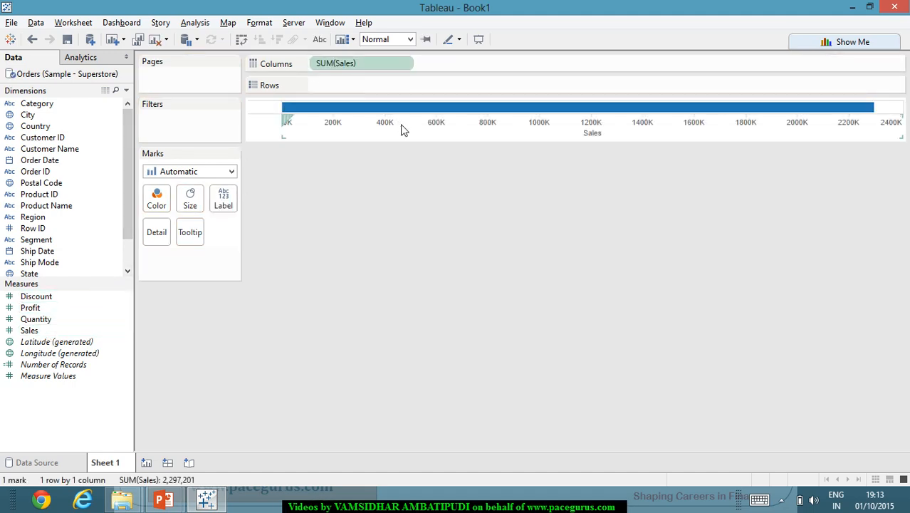
left_click(58, 175)
left_click_drag(58, 175, 359, 85)
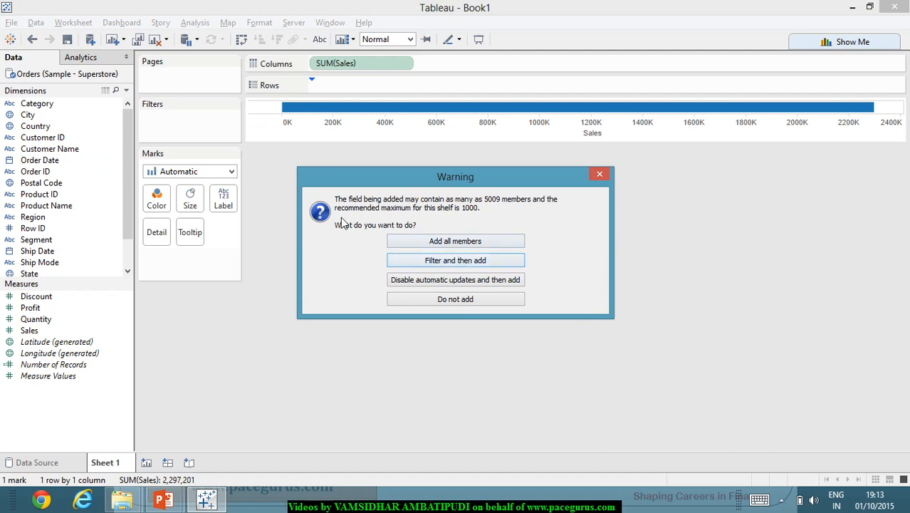
left_click(482, 300)
left_click_drag(40, 172, 494, 84)
- Set up a line chart with Sales on Rows and Order Date on Columns, grouped by continuous quarter
left_click_drag(371, 88, 422, 118)
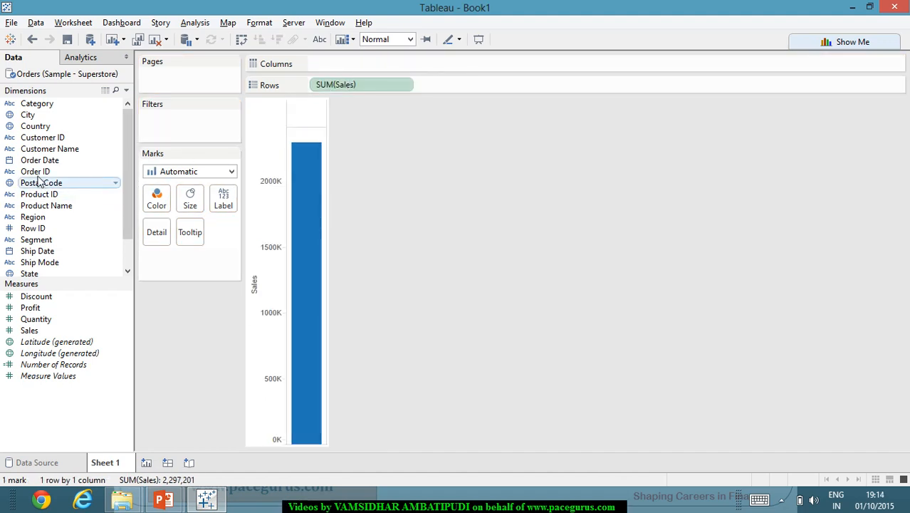
left_click_drag(40, 161, 349, 65)
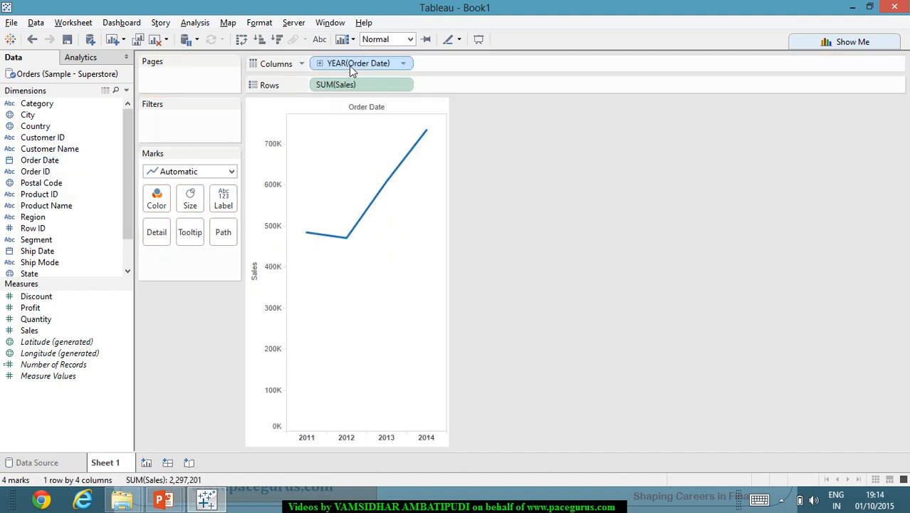
mouse_move(424, 153)
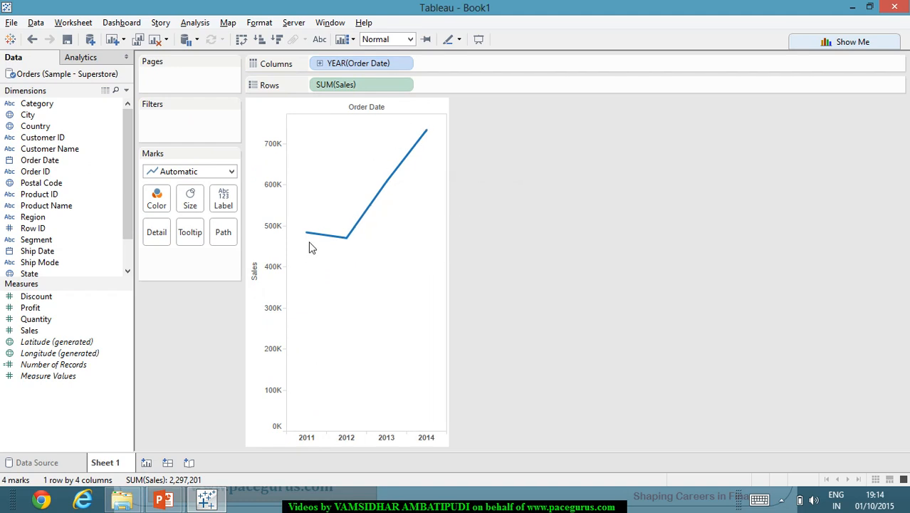
right_click(375, 67)
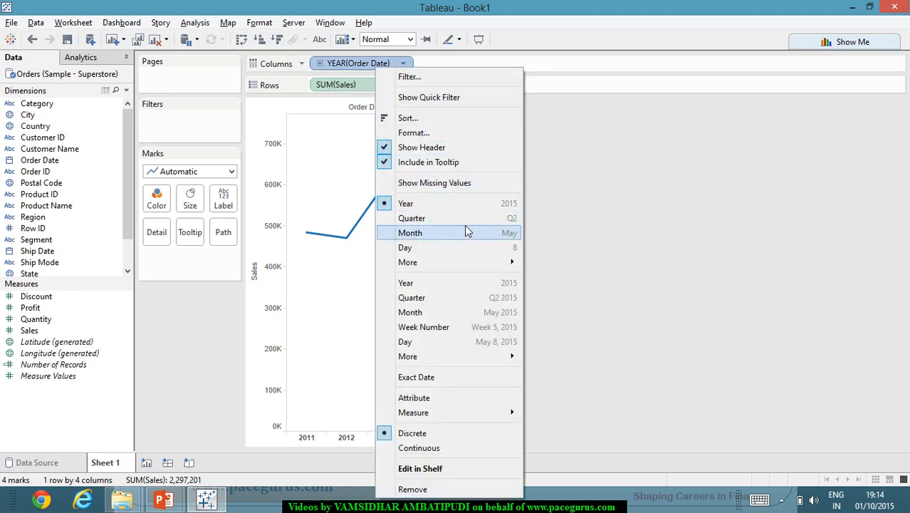
left_click(483, 297)
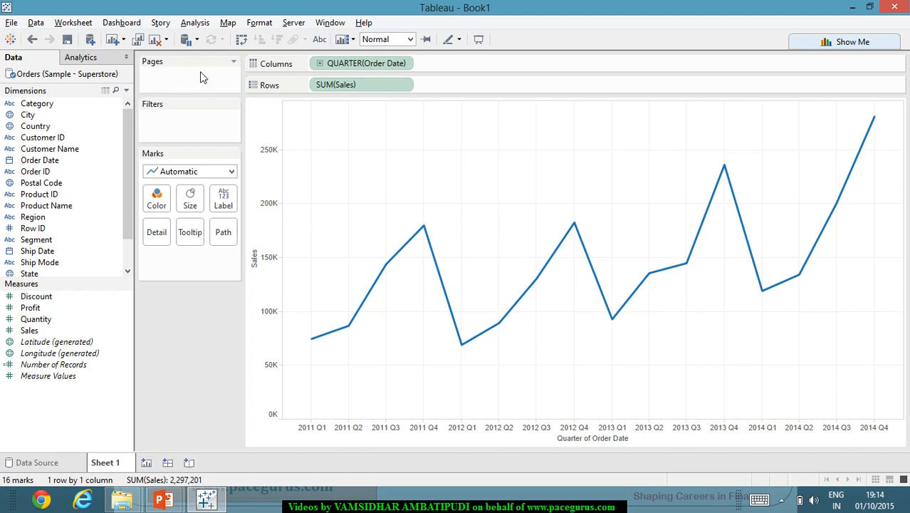
- Show trend lines on the quarterly sales chart
left_click(191, 27)
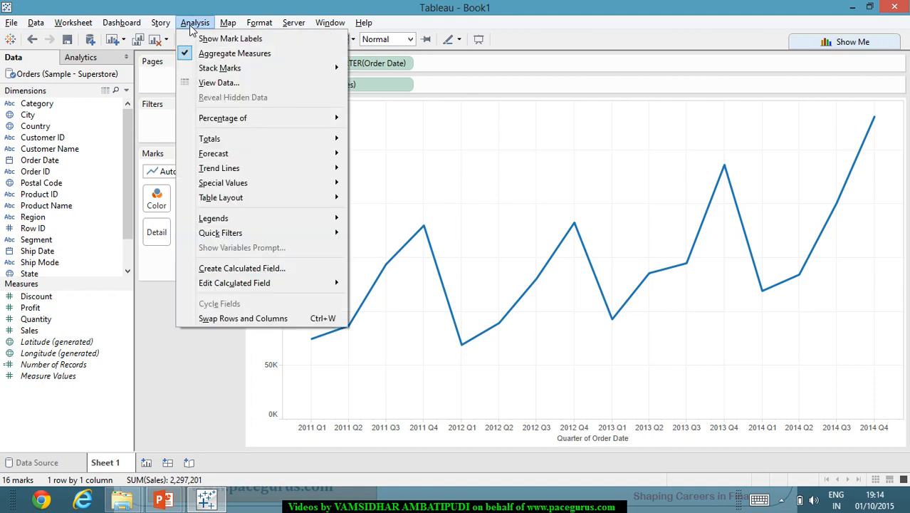
mouse_move(241, 75)
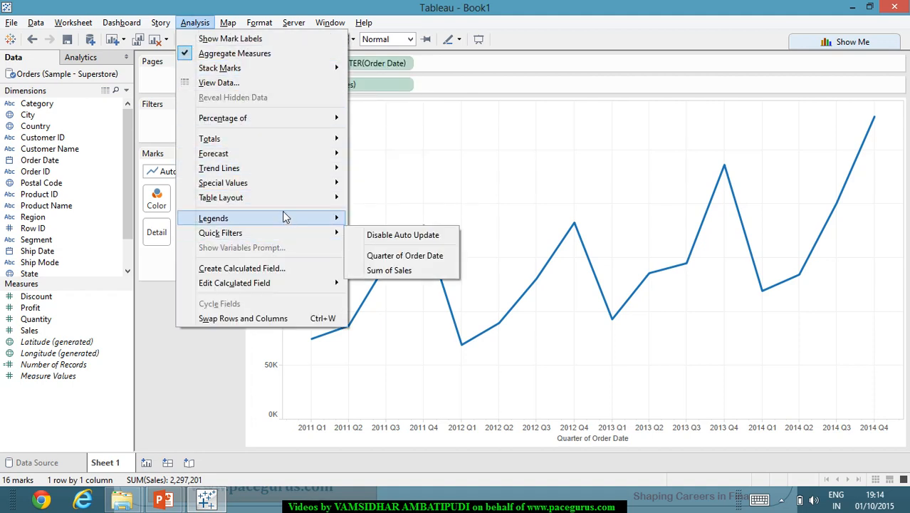
mouse_move(288, 175)
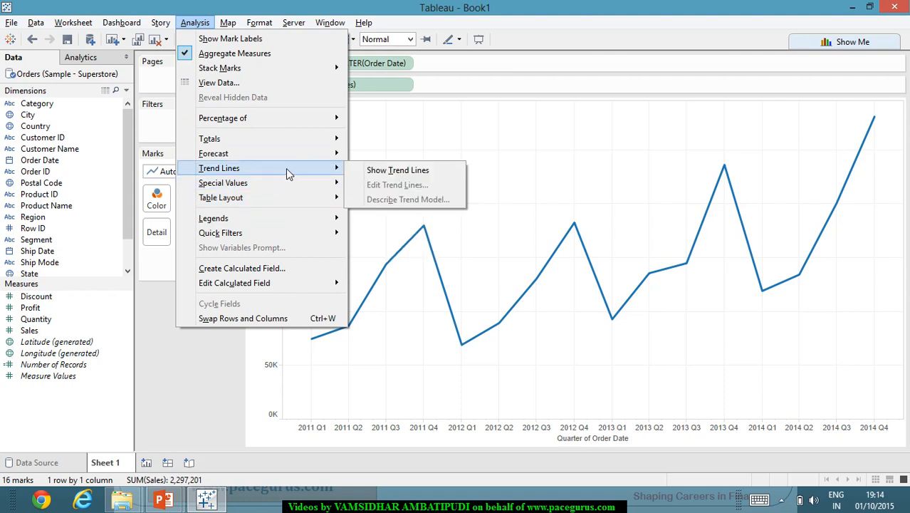
left_click(375, 172)
mouse_move(556, 258)
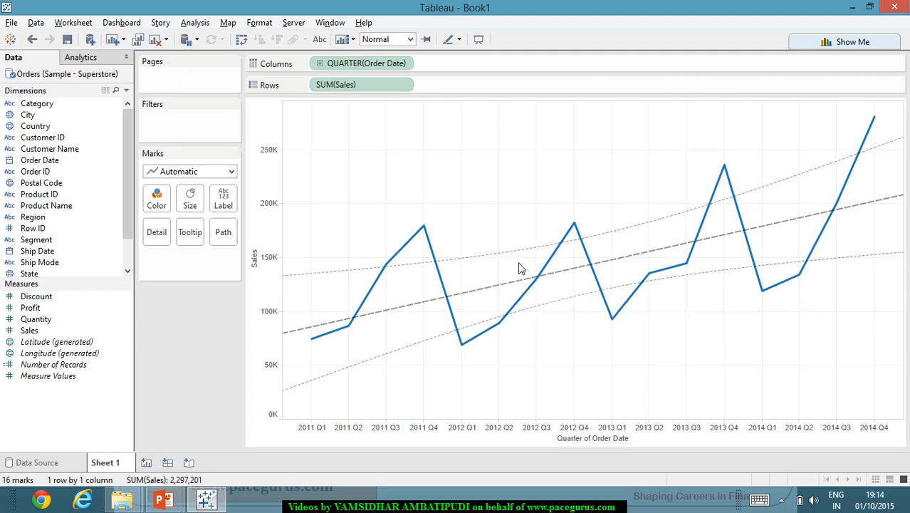
- Examine the sales trend line's equation and P-value, and review its model type and display options
mouse_move(523, 250)
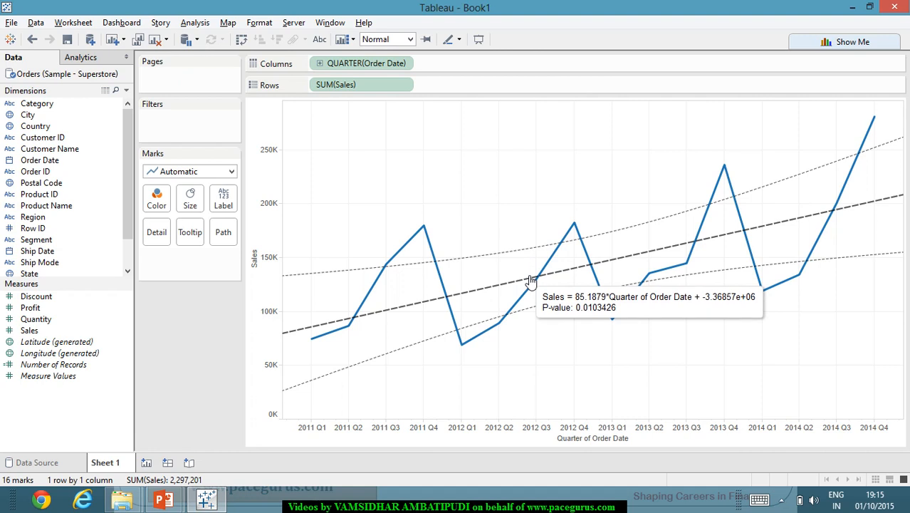
left_click(529, 281)
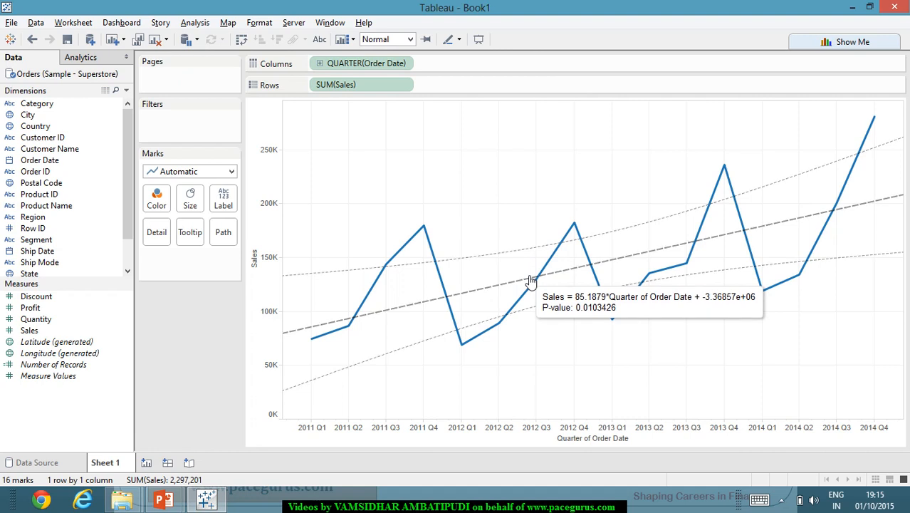
left_click(555, 349)
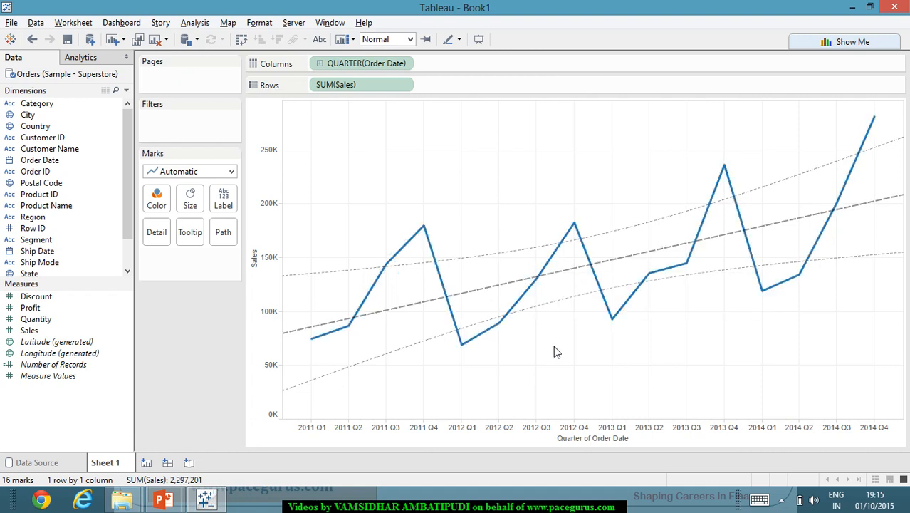
left_click(522, 286)
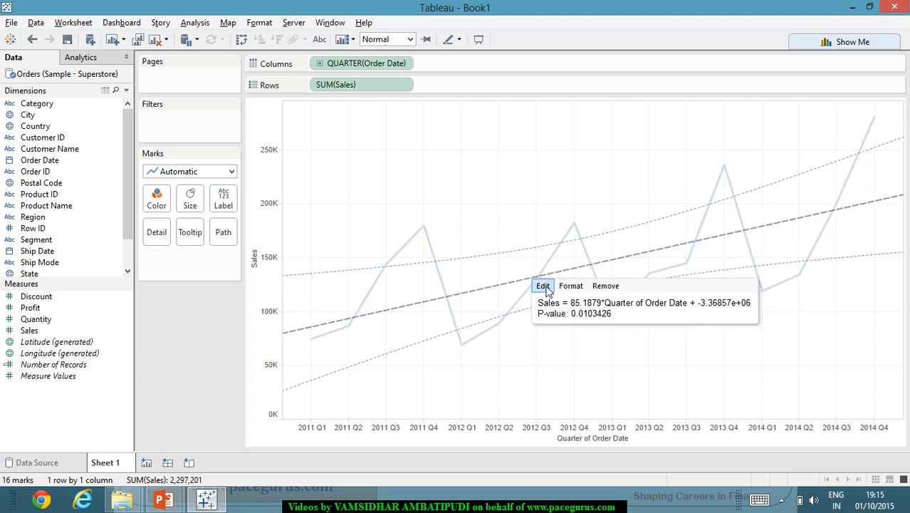
left_click(543, 286)
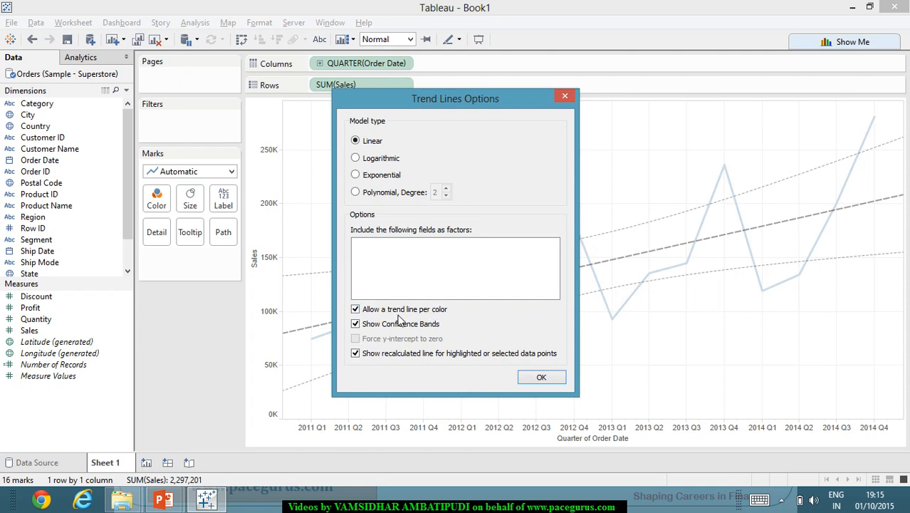
left_click(542, 380)
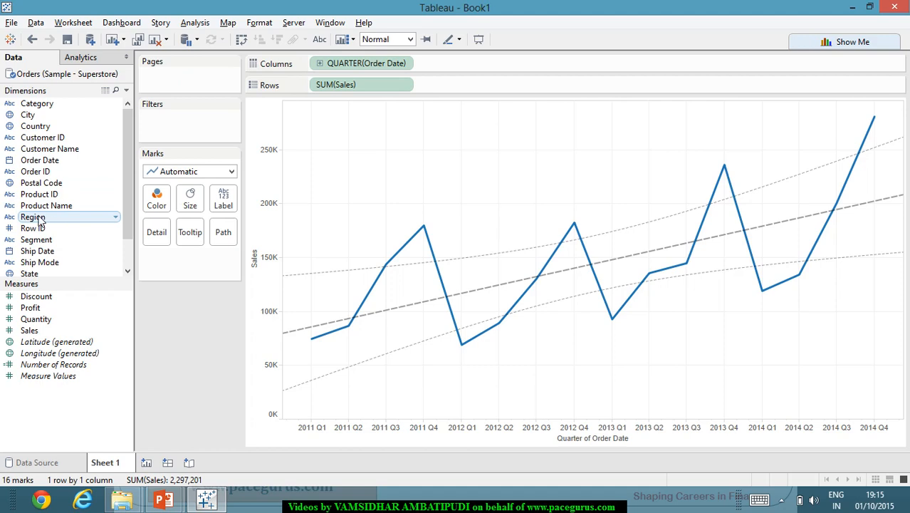
- Color the sales lines by Region and turn off the confidence bands around the trend lines
left_click_drag(39, 222, 163, 208)
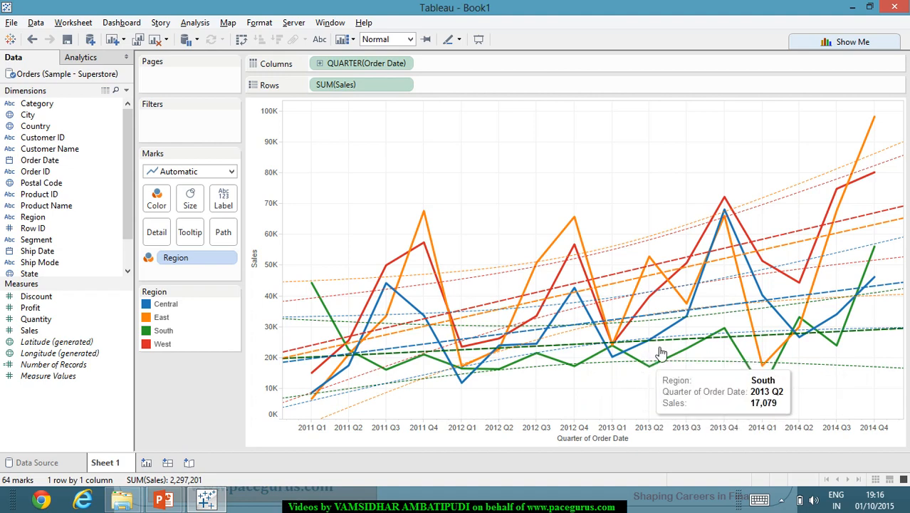
left_click(773, 209)
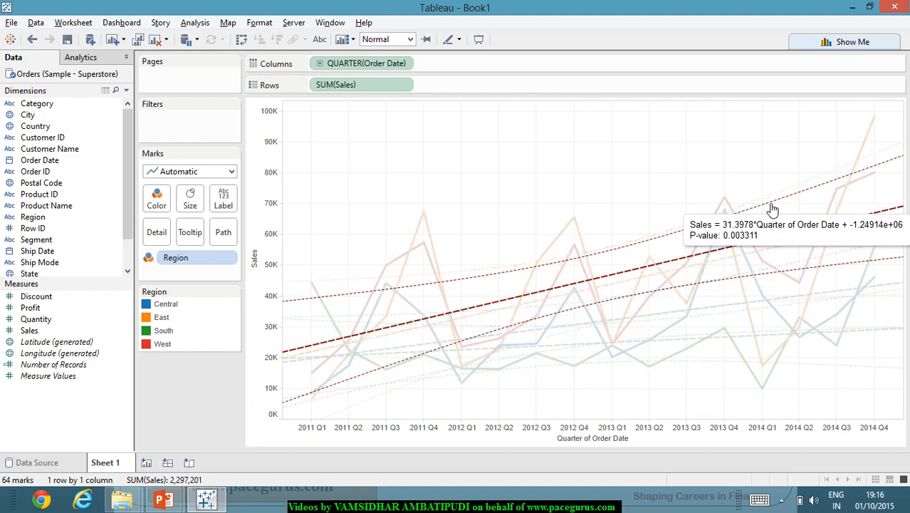
right_click(770, 211)
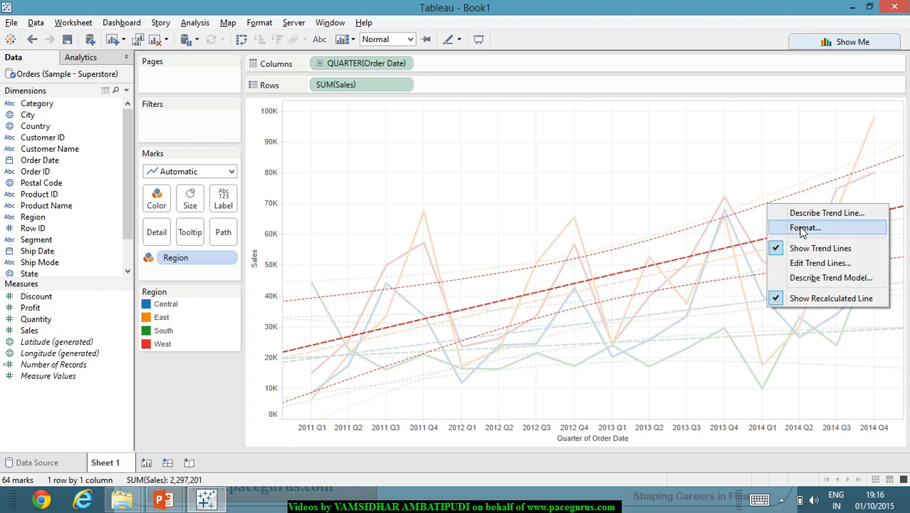
left_click(812, 263)
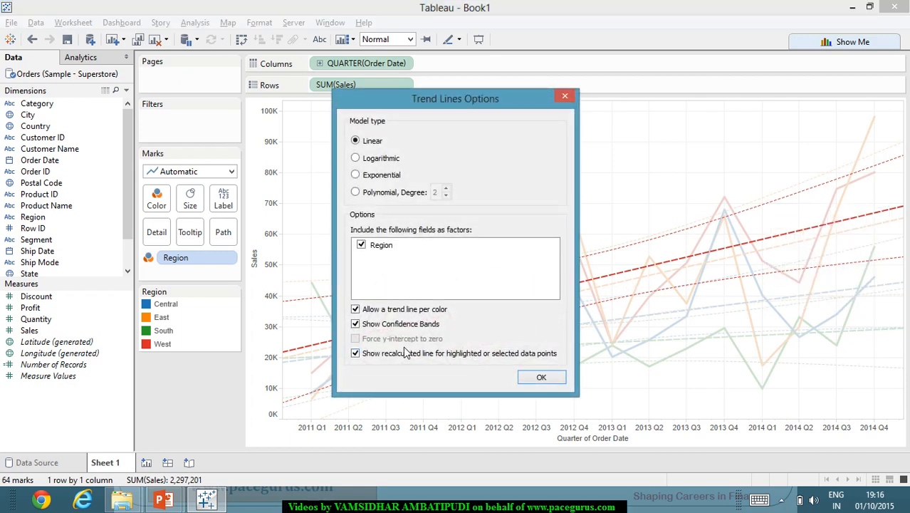
left_click(355, 324)
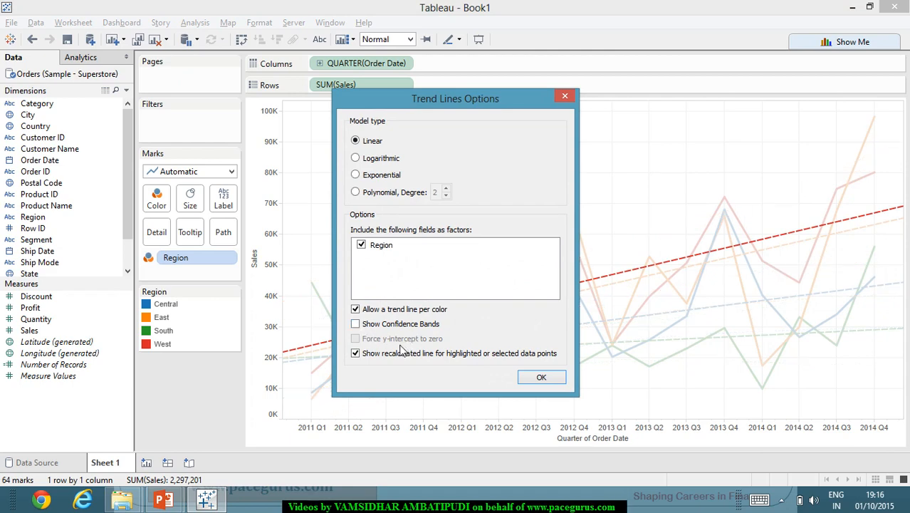
left_click(538, 379)
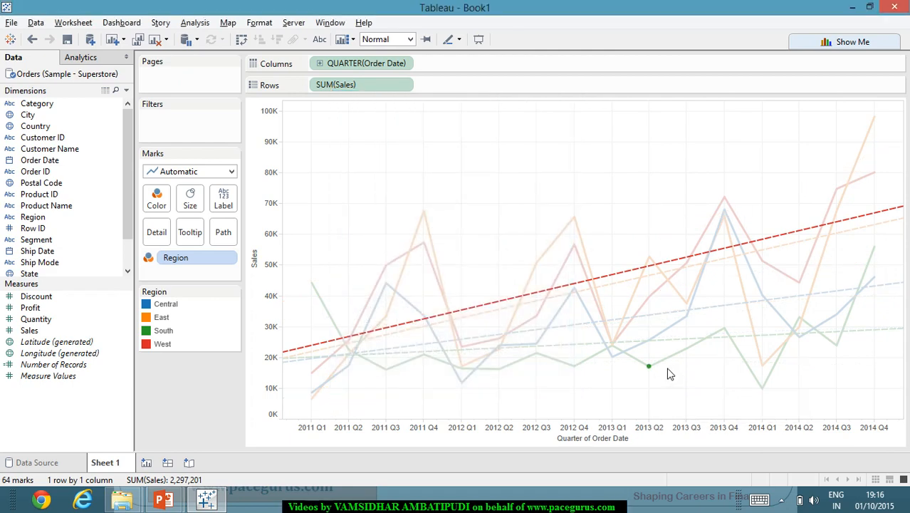
- Drill the Order Date axis down to months and highlight the Central and East regions one after the other
left_click(270, 433)
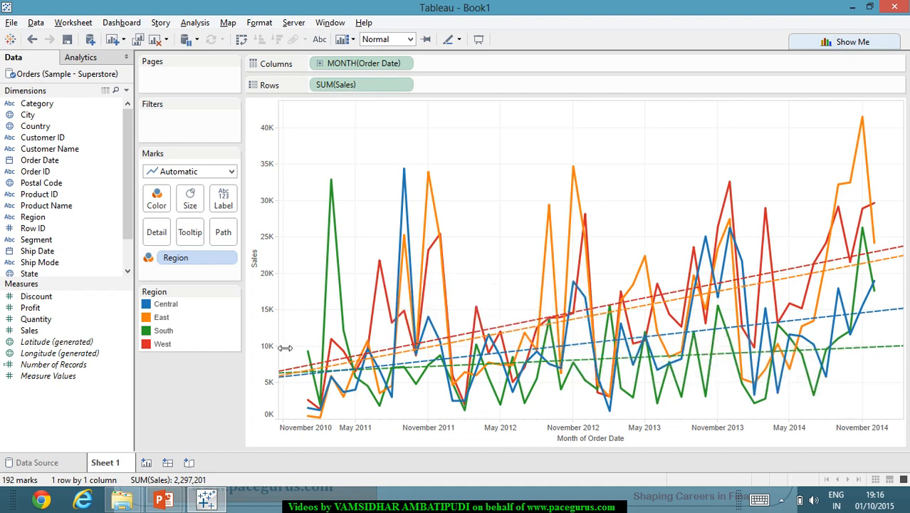
left_click(345, 297)
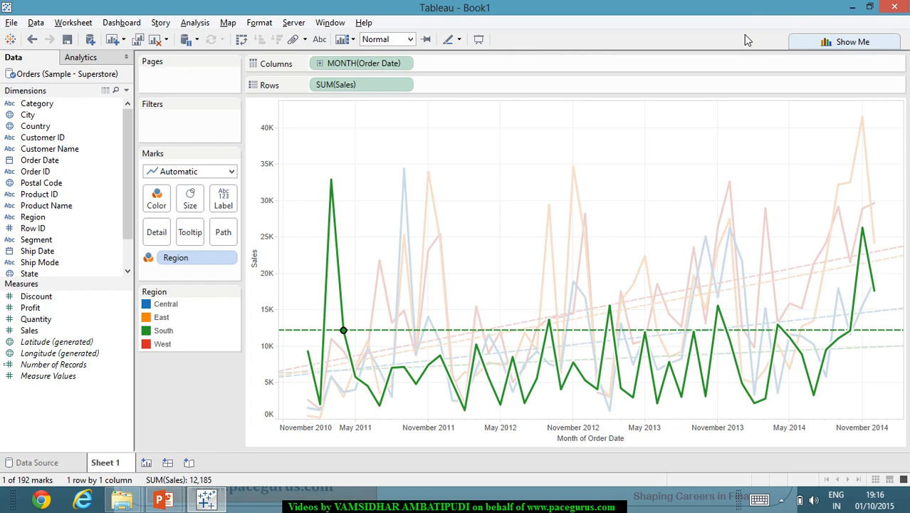
left_click(412, 204)
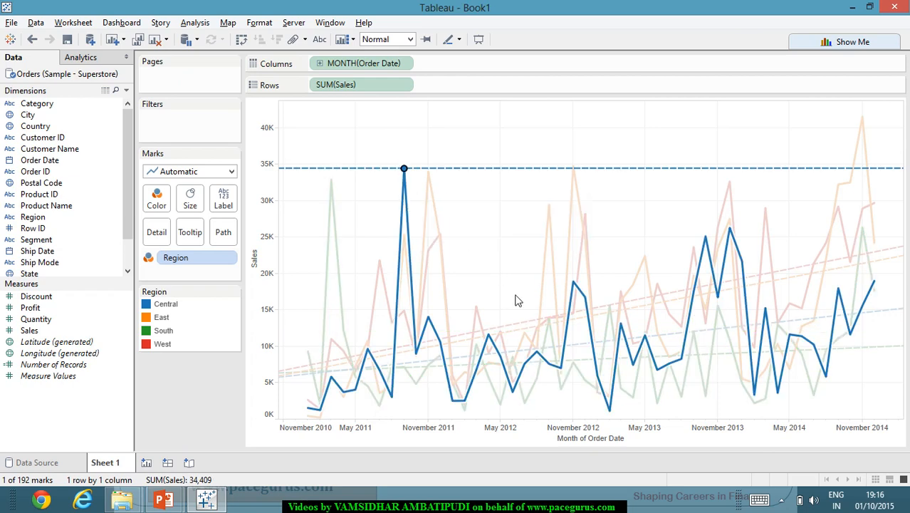
left_click(166, 304)
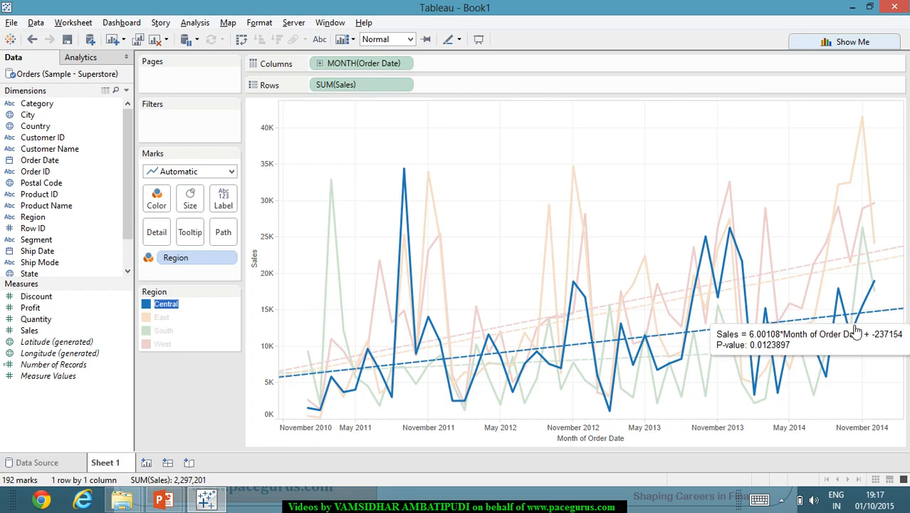
left_click(170, 318)
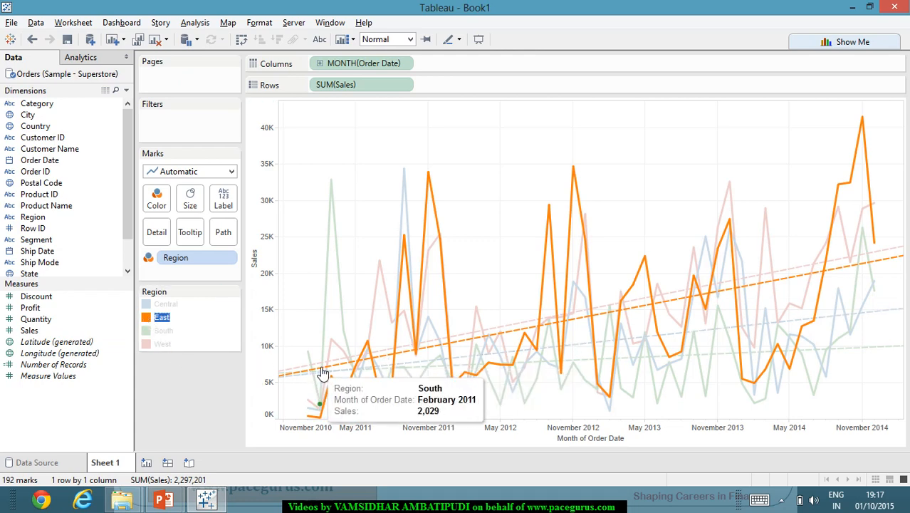
- Highlight the Central, South and West regions one after the other and inspect each region's trend line equation and P-value
left_click(162, 304)
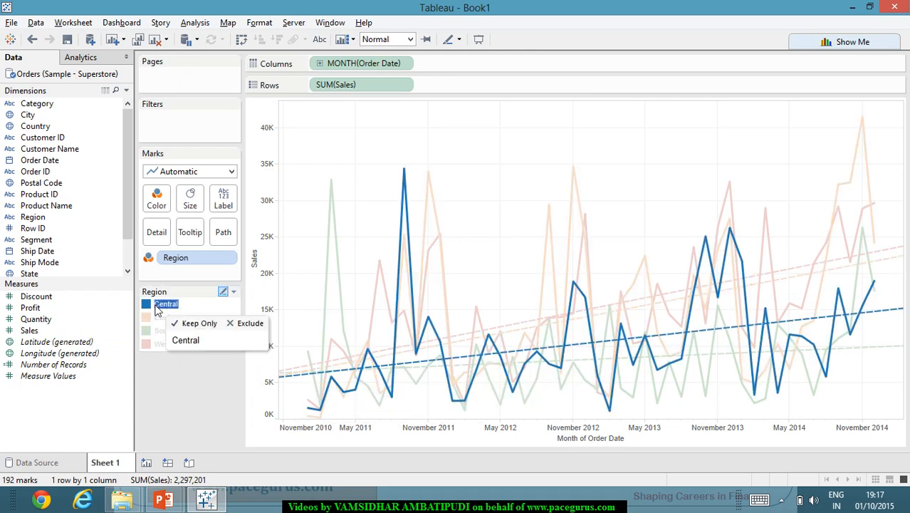
mouse_move(901, 314)
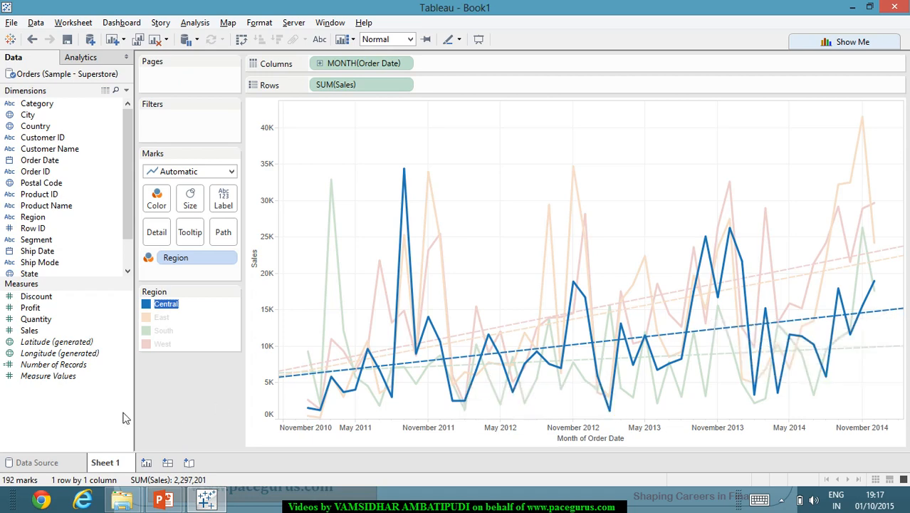
left_click(159, 331)
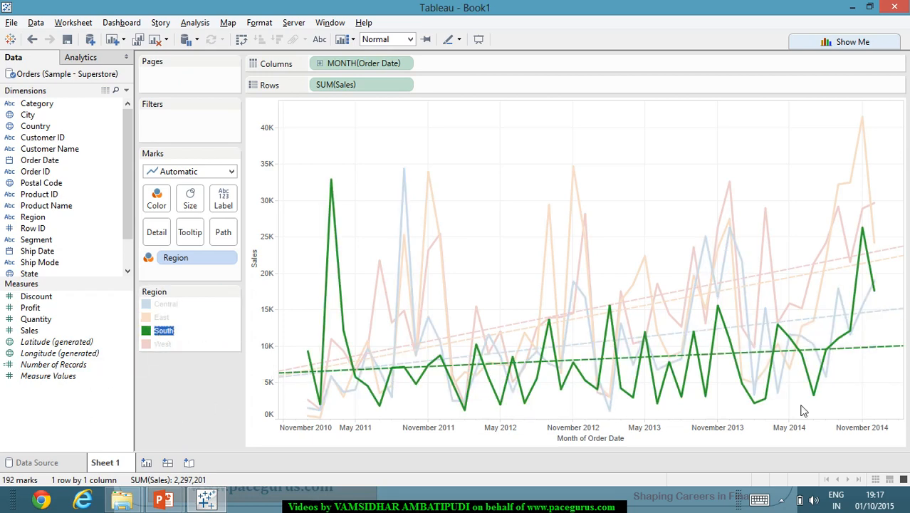
mouse_move(883, 357)
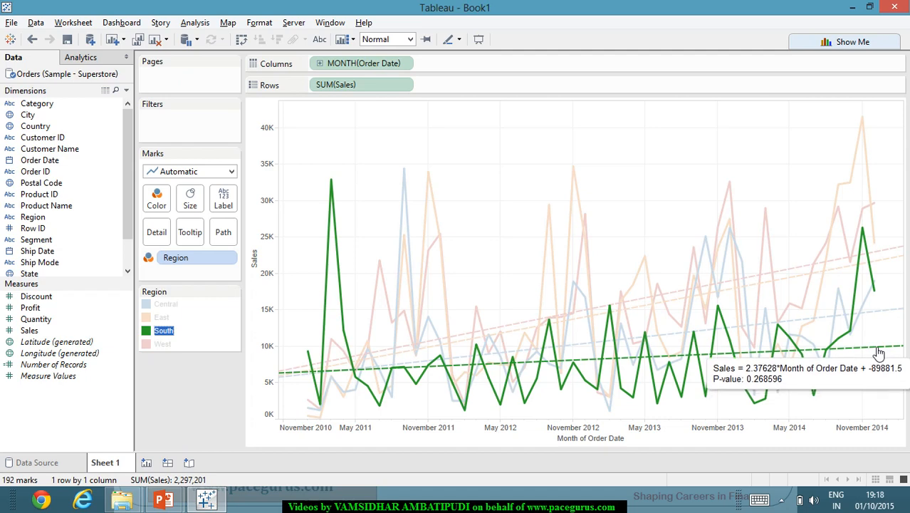
left_click(163, 345)
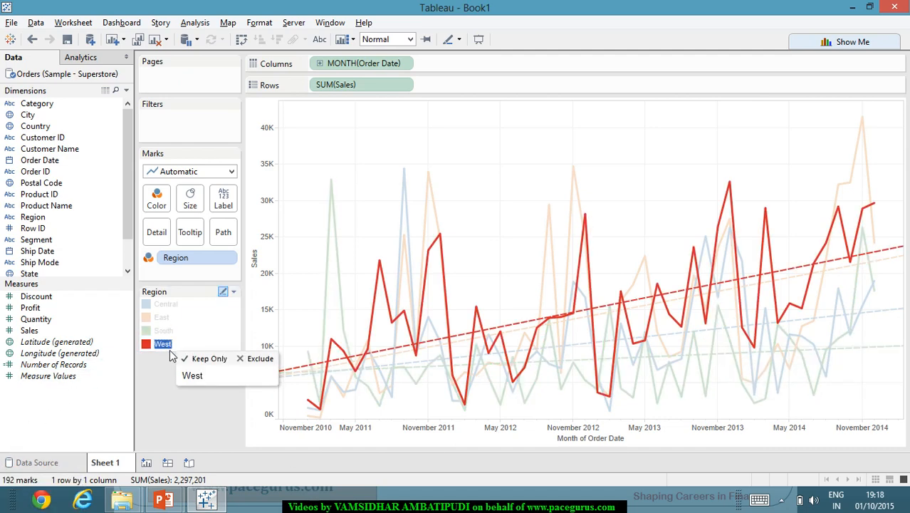
mouse_move(903, 248)
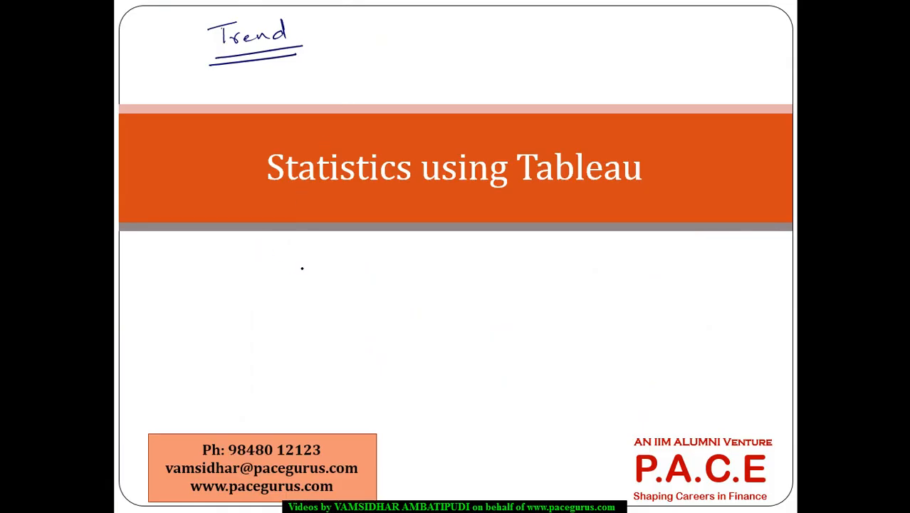
- Switch to the PowerPoint slide and handwrite the region initials C, W, E, S with a circled "slope" heading and two question marks
mouse_move(306, 261)
left_mouse_down()
mouse_move(336, 324)
mouse_move(333, 354)
left_mouse_up()
mouse_move(355, 232)
left_mouse_down()
mouse_move(349, 243)
mouse_move(381, 231)
mouse_move(400, 206)
mouse_move(439, 220)
mouse_move(457, 210)
left_mouse_up()
left_click(443, 228)
key("alt+Tab")
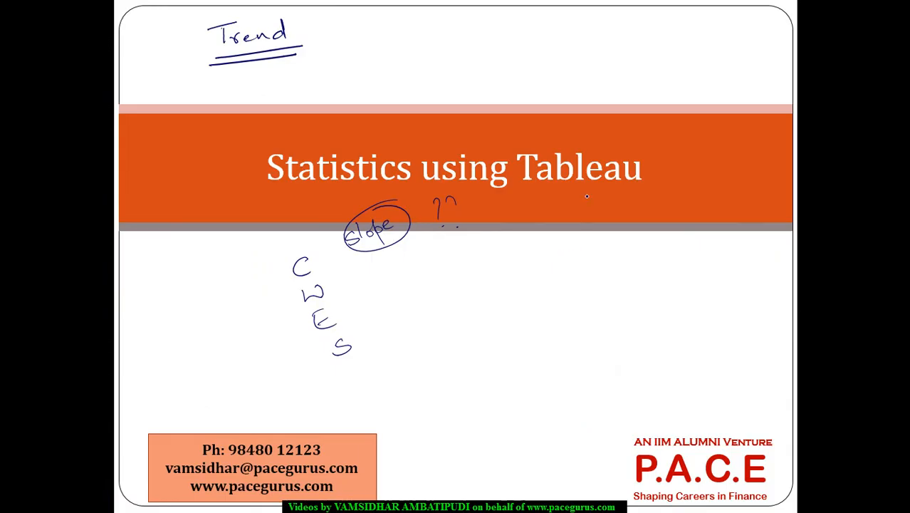
- Handwrite the slope 10.89 on the slide, away from the region initials, and underline it twice
left_click_drag(579, 275, 577, 290)
left_click_drag(588, 272, 641, 272)
left_click_drag(576, 294, 653, 275)
left_click_drag(576, 307, 656, 283)
left_click_drag(663, 280, 663, 280)
left_click_drag(606, 314, 618, 322)
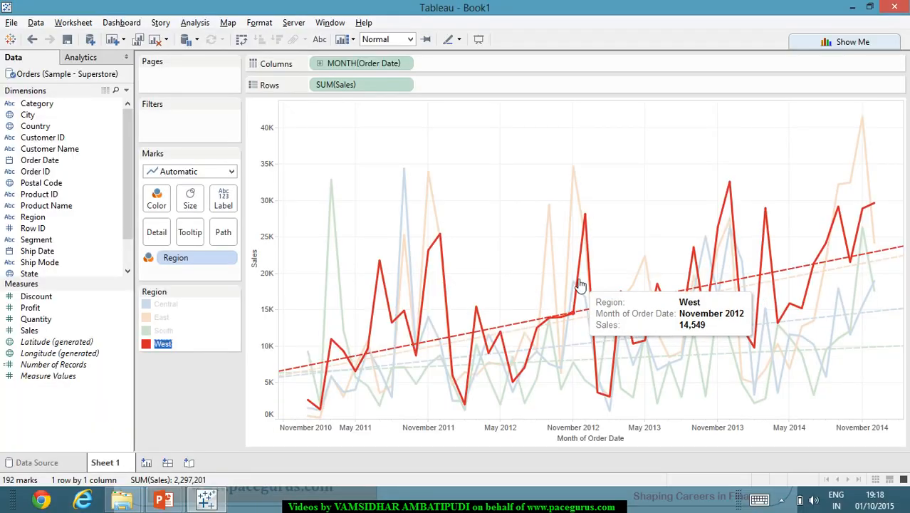
- Highlight the South region in Tableau, read its trend line slope, and write 2.37 beside S on the PowerPoint slide
left_click(163, 330)
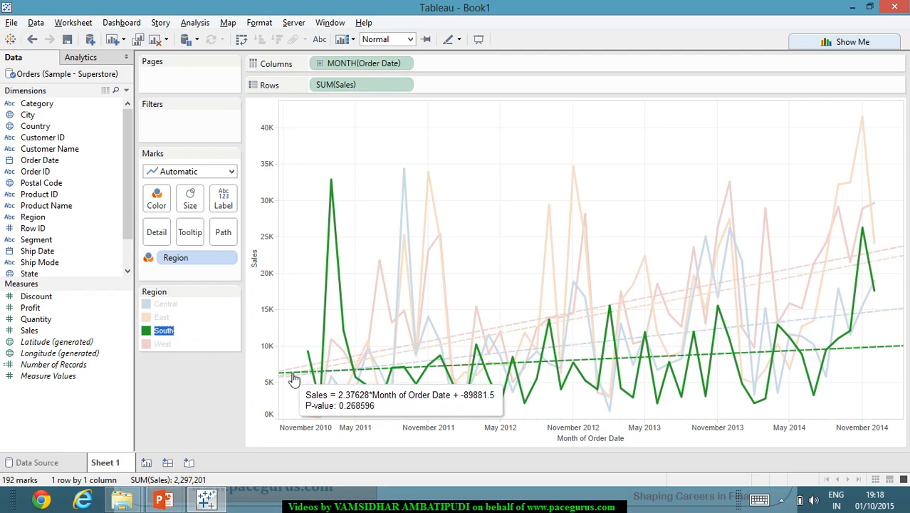
key("alt+Tab")
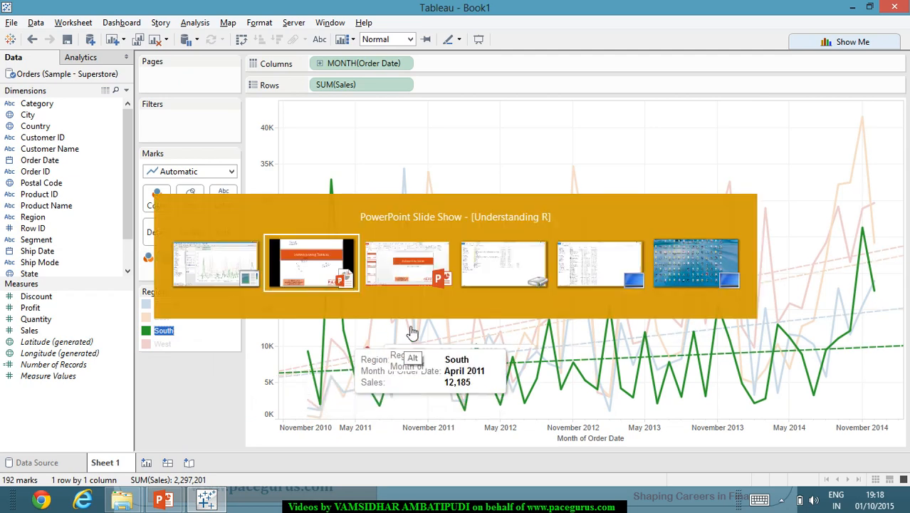
mouse_move(381, 326)
left_mouse_down()
mouse_move(400, 341)
mouse_move(406, 322)
mouse_move(426, 310)
left_mouse_up()
key("alt+Tab")
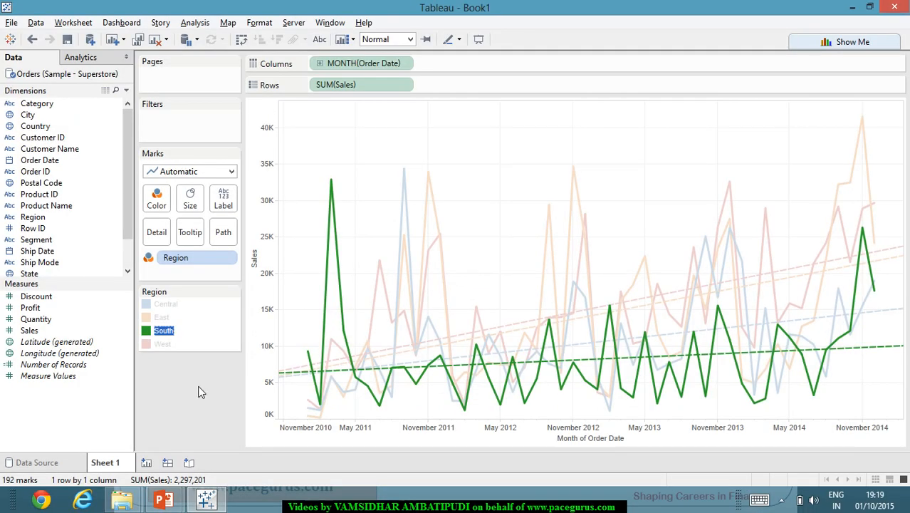
- Highlight the West region in Tableau, read its trend line slope, and write 10.89 beside W on the PowerPoint slide
left_click(158, 344)
mouse_move(308, 372)
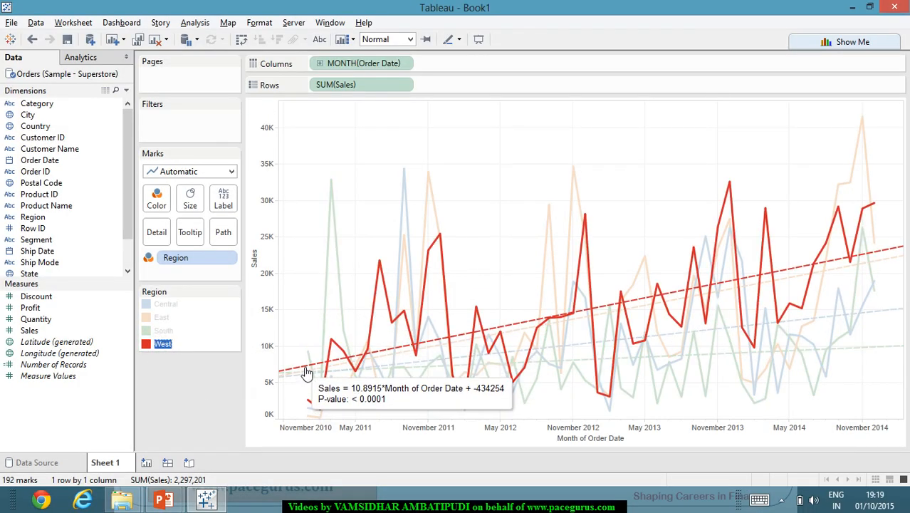
key("alt+Tab")
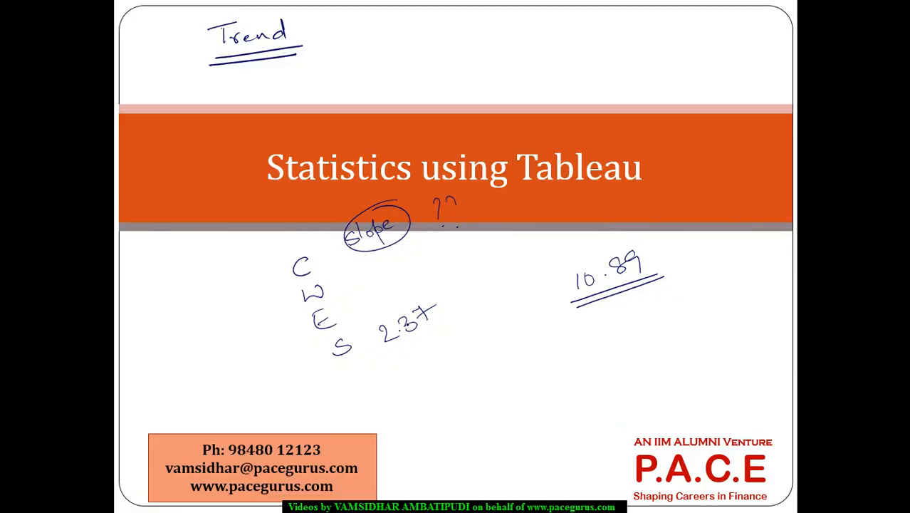
mouse_move(364, 273)
left_mouse_down()
mouse_move(365, 283)
mouse_move(403, 266)
left_mouse_up()
key("alt+Tab")
- Highlight the East region in Tableau, read its trend line slope, and write 10.47 beside E on the PowerPoint slide
left_click(161, 318)
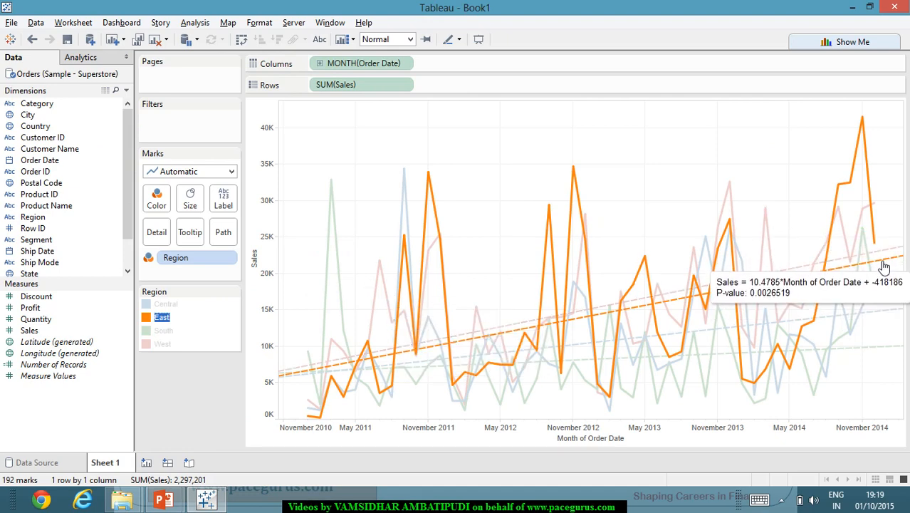
key("alt+Tab")
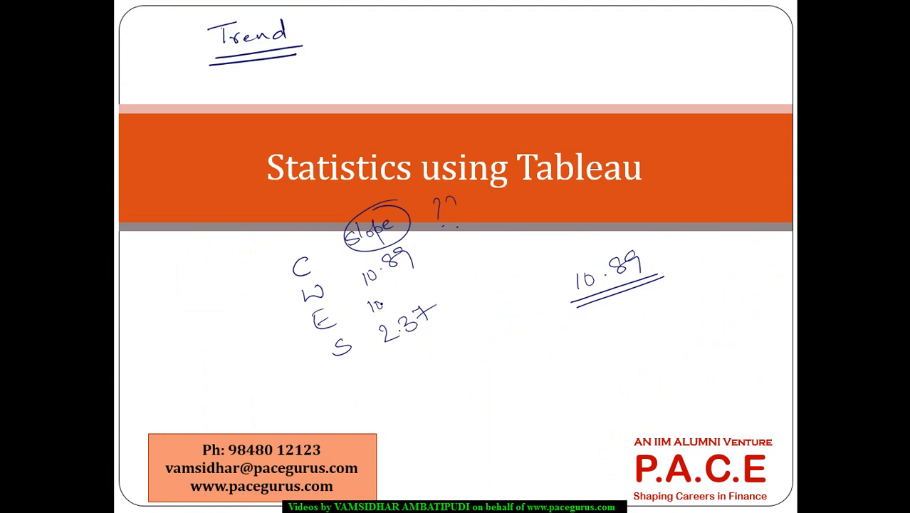
left_click_drag(392, 294, 416, 292)
key("alt+Tab")
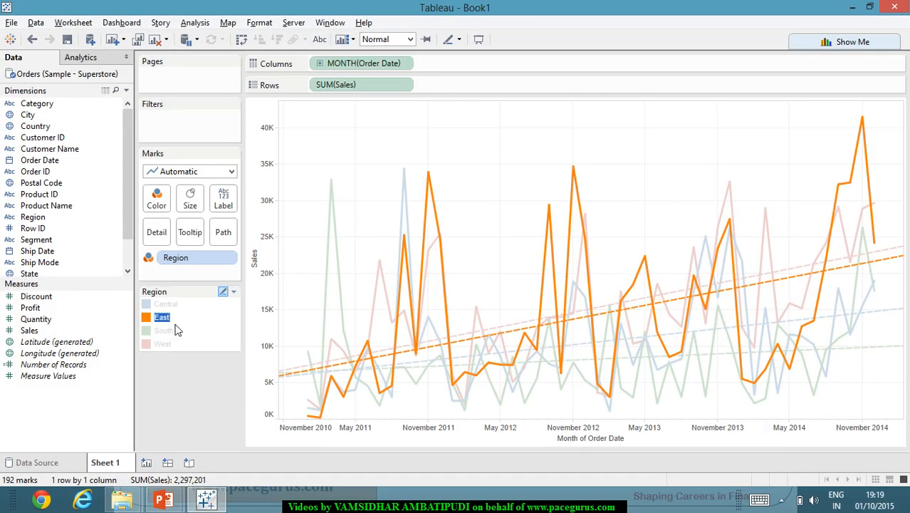
- Read the Central region's trend line slope in Tableau, write 6.00 beside C on the slide, and mark the list with two checks and a brace
left_click(165, 304)
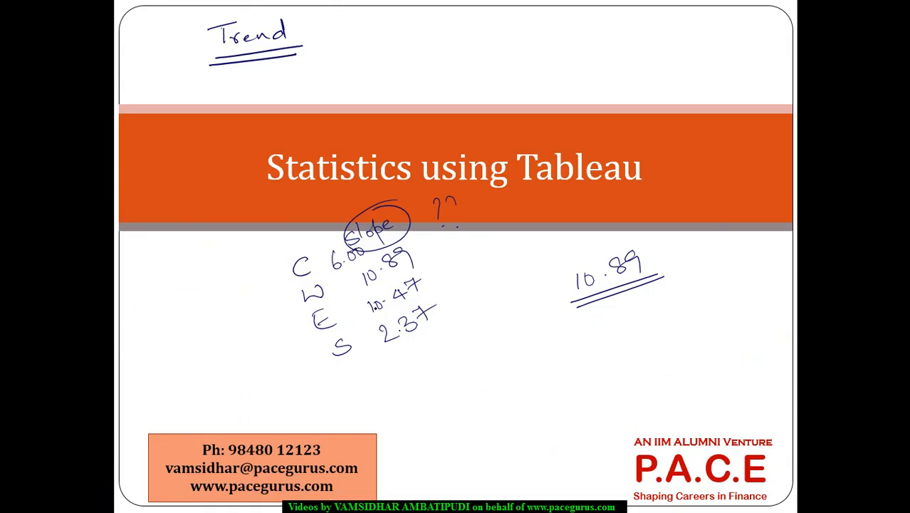
left_click_drag(238, 325, 269, 307)
left_click_drag(259, 360, 295, 333)
mouse_move(431, 229)
left_mouse_down()
mouse_move(490, 305)
mouse_move(468, 334)
left_mouse_up()
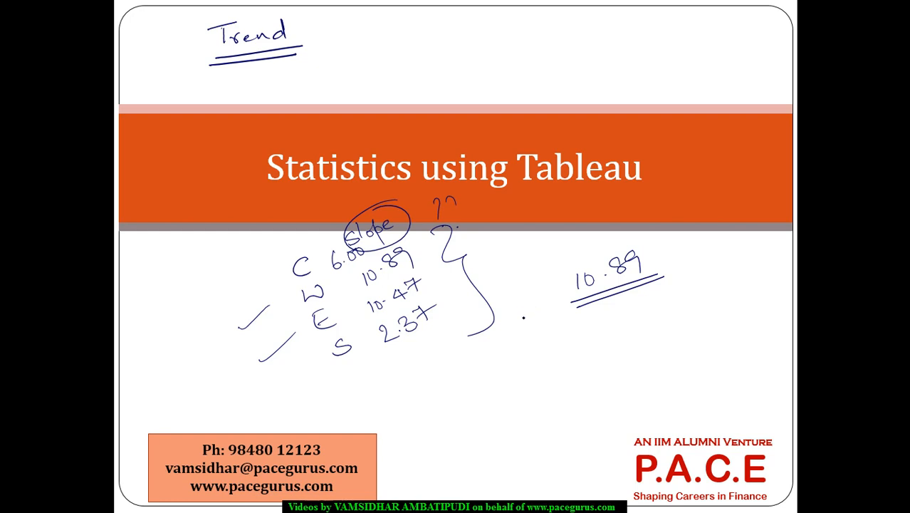
- Return to Tableau and clear the Central highlight so all four regions' lines are shown at full color
key("alt+Tab")
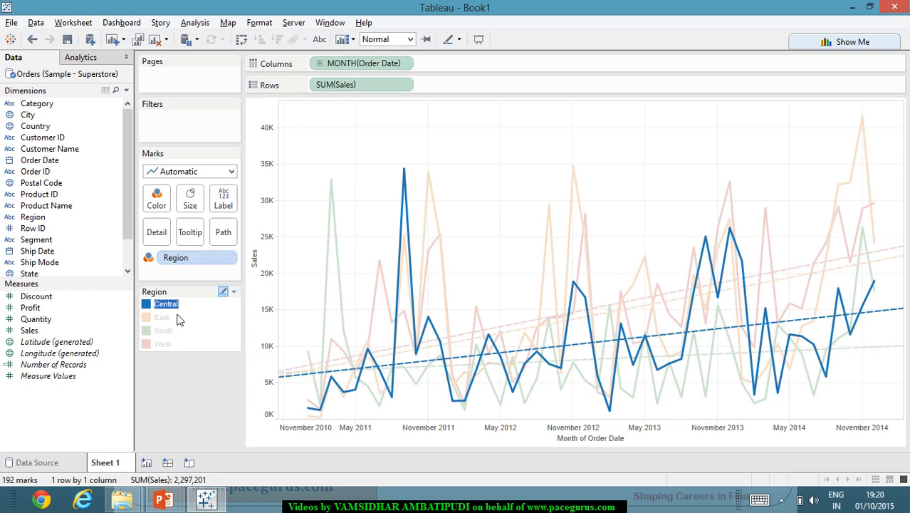
left_click(156, 198)
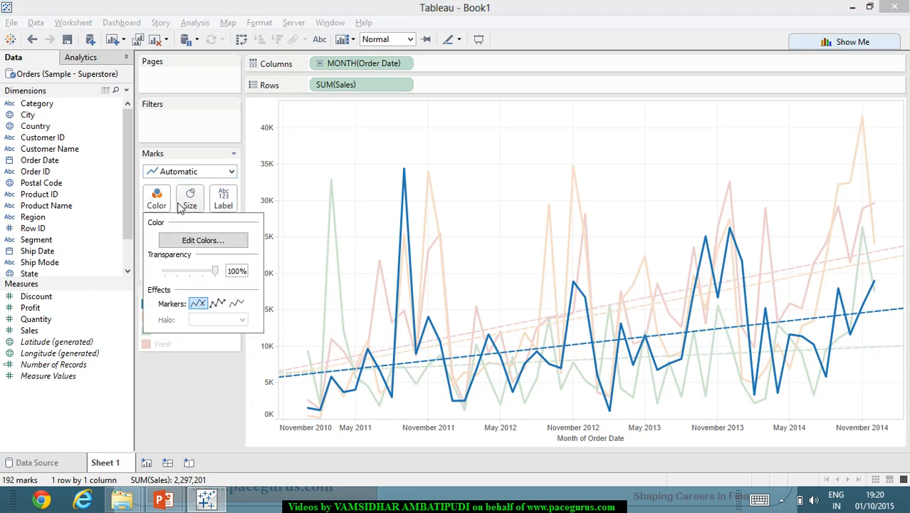
left_click(438, 126)
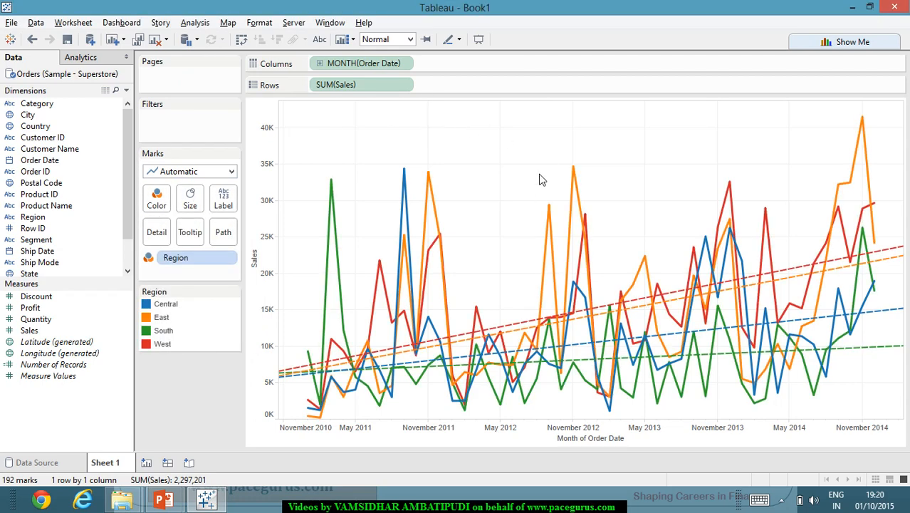
mouse_move(552, 209)
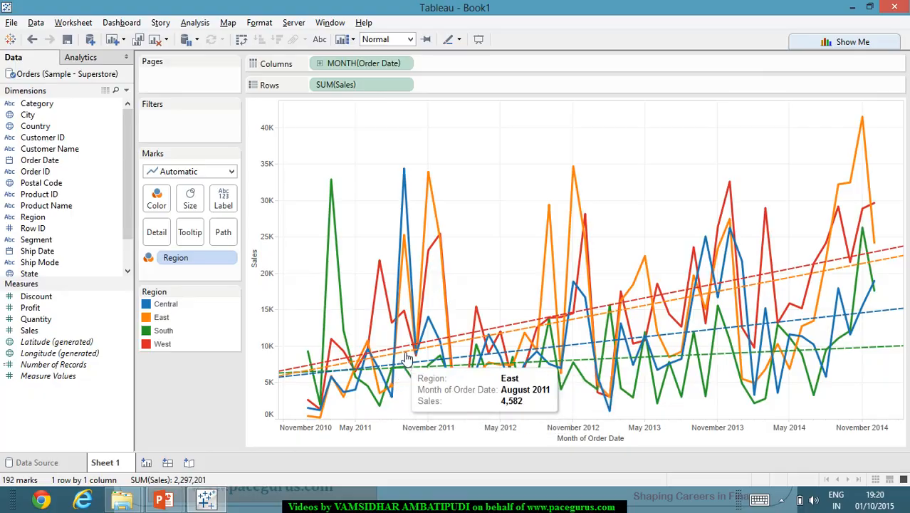
- Switch to the PowerPoint slide, handwrite "factors" with an underline in the blank area above the title, and return to Tableau
key("alt+Tab")
left_click_drag(521, 30, 512, 60)
left_click_drag(506, 54, 540, 52)
mouse_move(545, 41)
left_mouse_down()
mouse_move(554, 42)
mouse_move(543, 52)
left_mouse_up()
mouse_move(553, 28)
left_mouse_down()
mouse_move(556, 48)
mouse_move(566, 36)
left_mouse_up()
mouse_move(575, 39)
left_mouse_down()
mouse_move(585, 27)
mouse_move(593, 33)
left_mouse_up()
left_click_drag(514, 78, 630, 44)
left_click(514, 97)
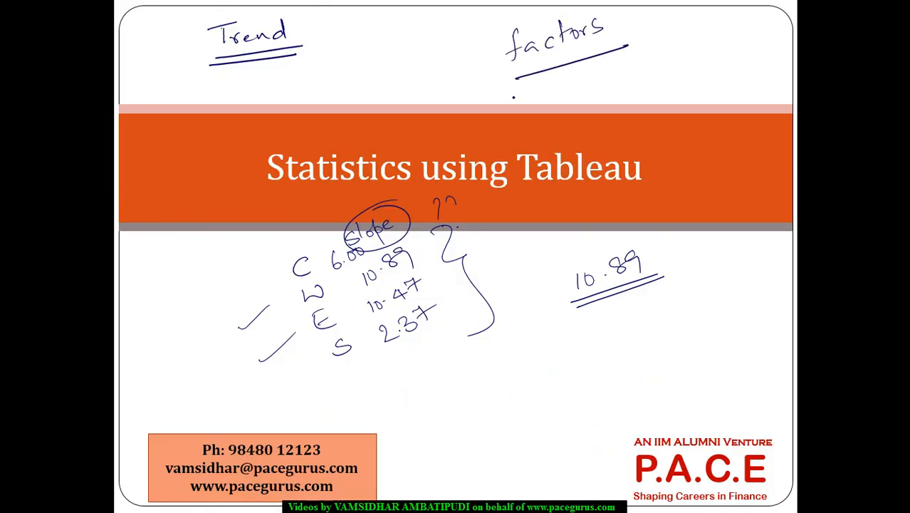
key("alt+Tab")
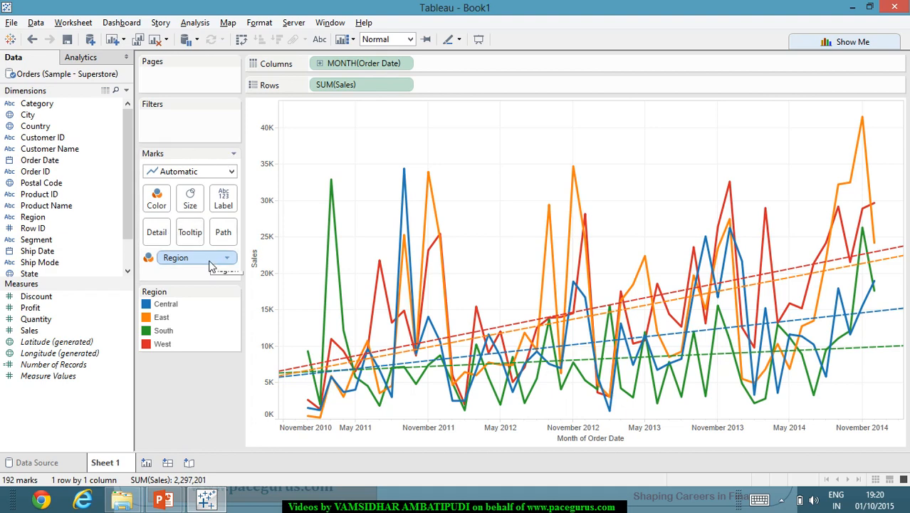
- Remove Region from the line colors and color the monthly sales lines by Category instead
left_click_drag(211, 266, 42, 305)
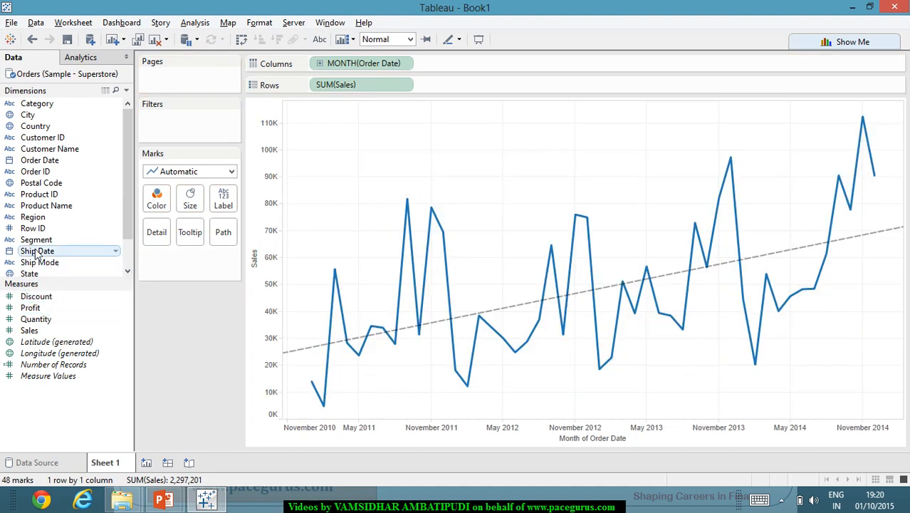
mouse_move(306, 354)
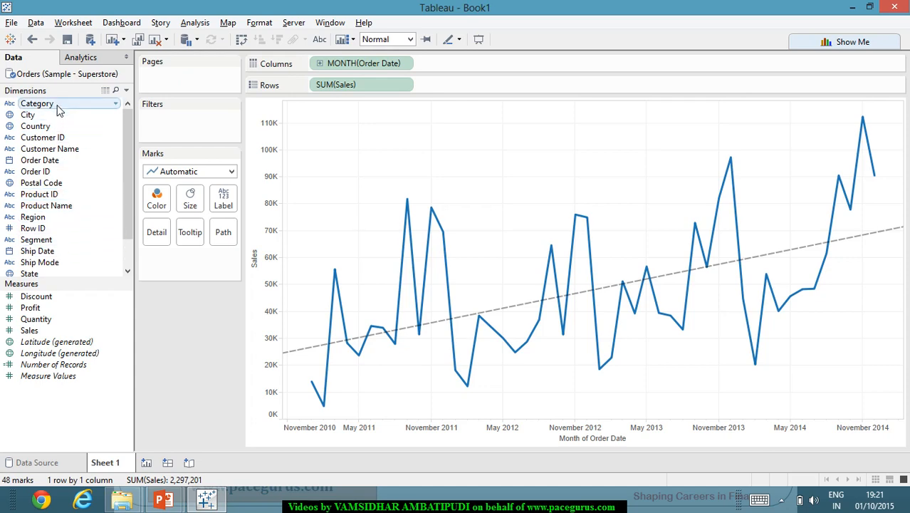
left_click_drag(38, 104, 161, 207)
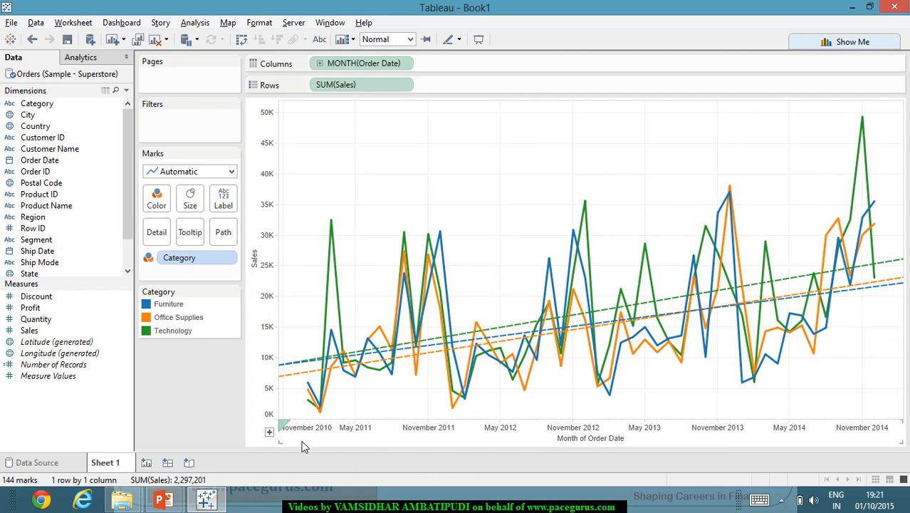
- Highlight Furniture, Office Supplies and Technology in turn to compare their trend line equations, and clear the highlight
left_click(171, 305)
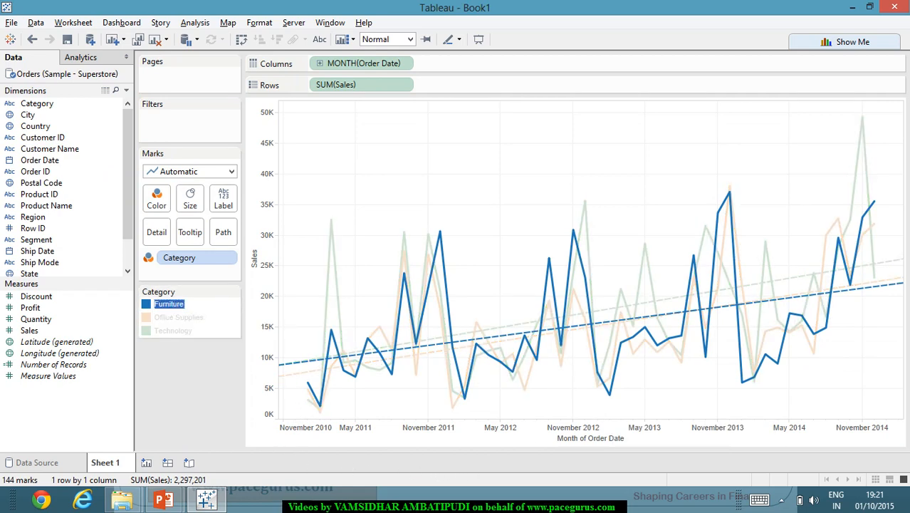
mouse_move(899, 290)
left_click(188, 322)
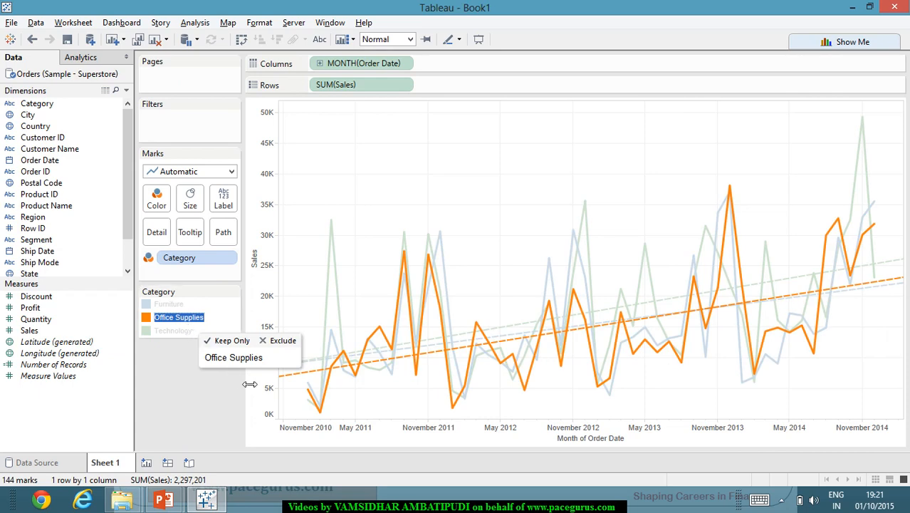
mouse_move(888, 287)
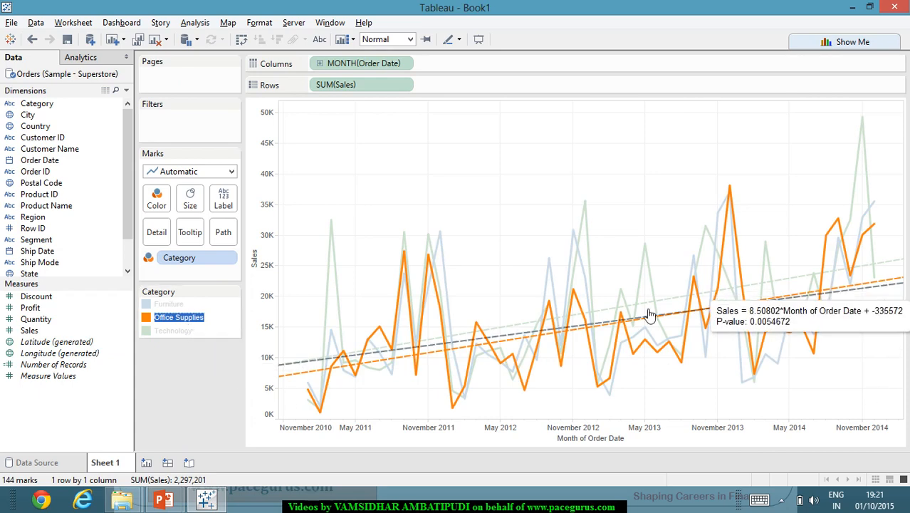
left_click(178, 331)
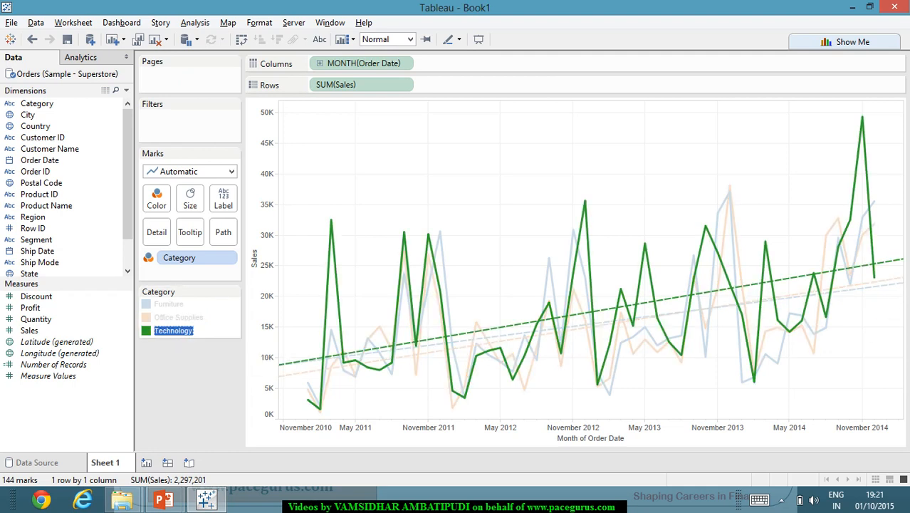
mouse_move(903, 267)
left_click(387, 155)
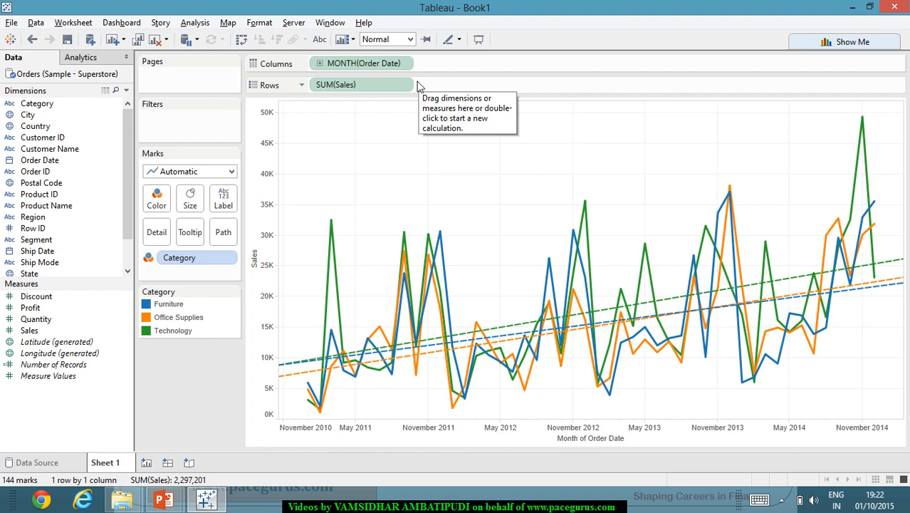
- Change the model type of the category trend lines from the sales chart to Logarithmic and apply it
left_click(898, 281)
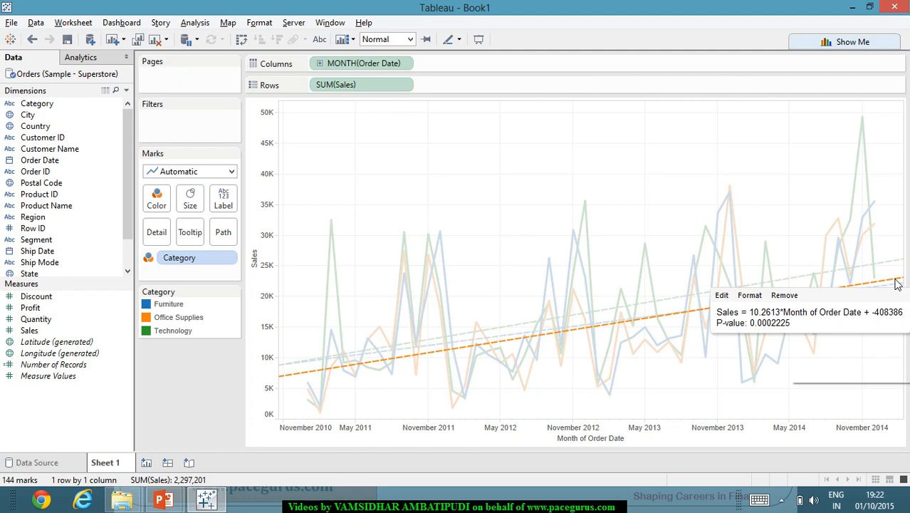
right_click(898, 283)
left_click(862, 342)
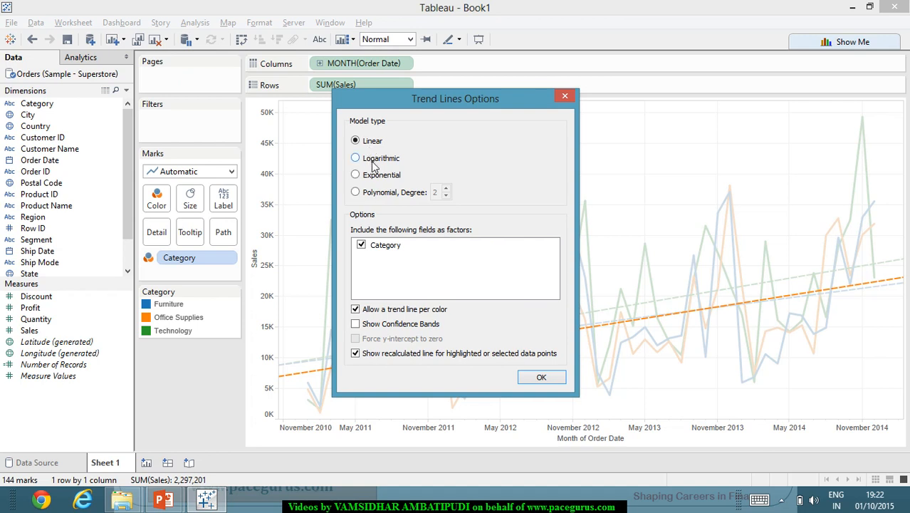
left_click(374, 165)
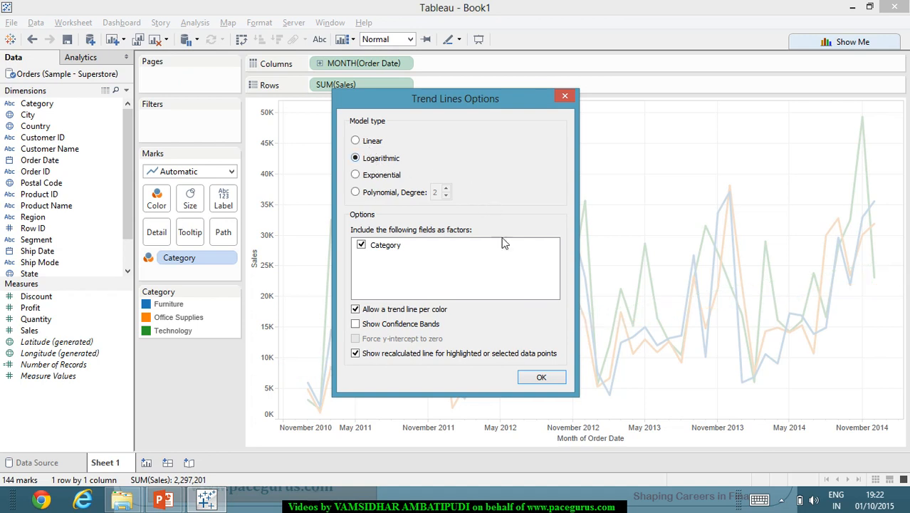
left_click(549, 381)
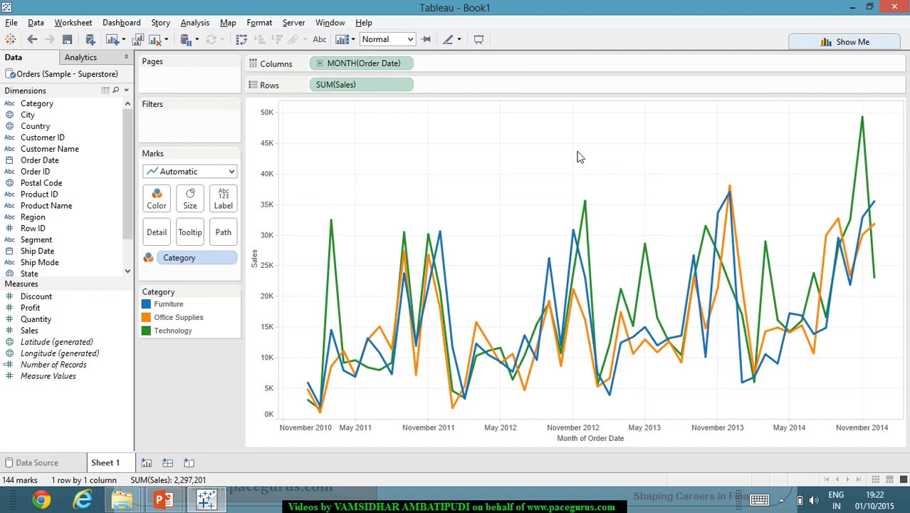
- Reopen the trend line options and preview the Exponential model for the category trend lines
left_click(205, 26)
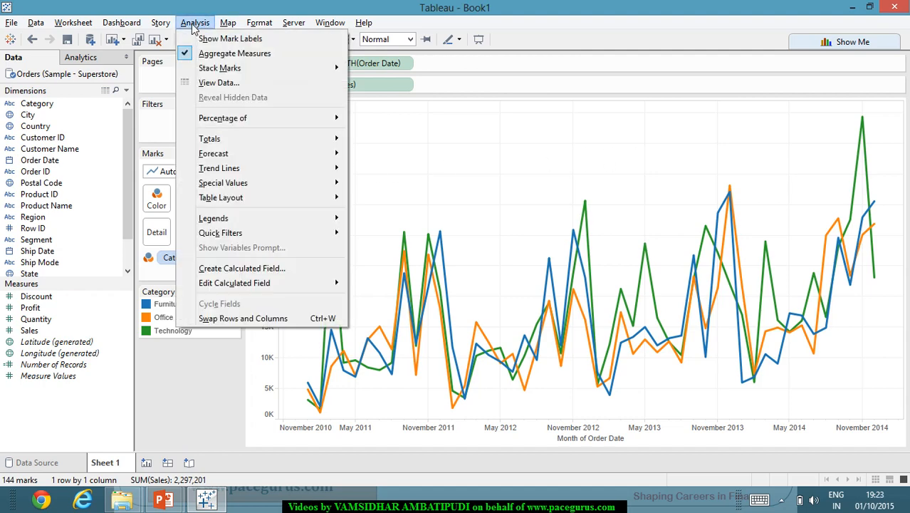
mouse_move(288, 169)
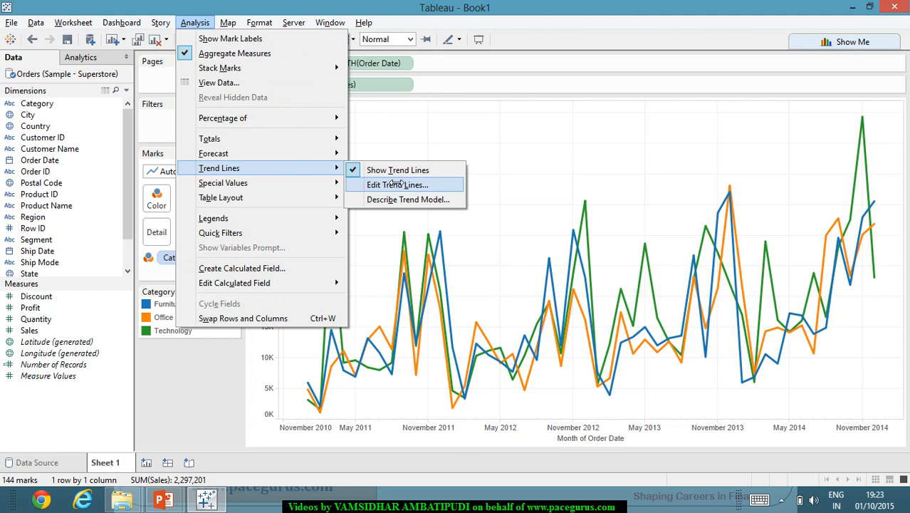
left_click(393, 184)
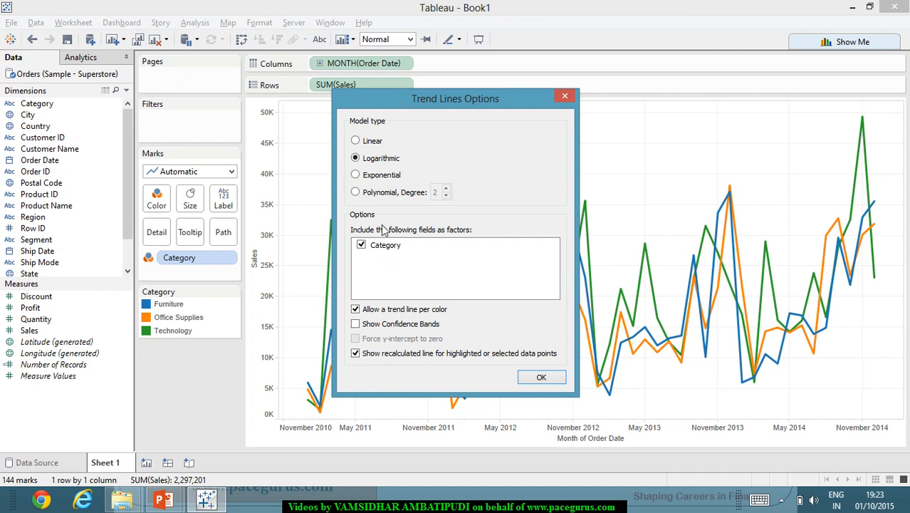
left_click(383, 178)
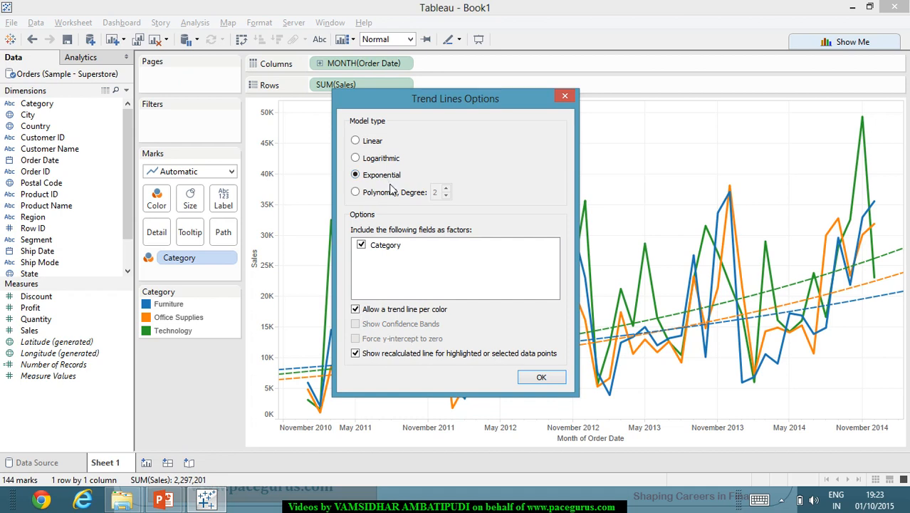
- Preview the Polynomial trend model at several higher and lower degrees, and apply the Exponential model instead
left_click(391, 193)
left_click(445, 189)
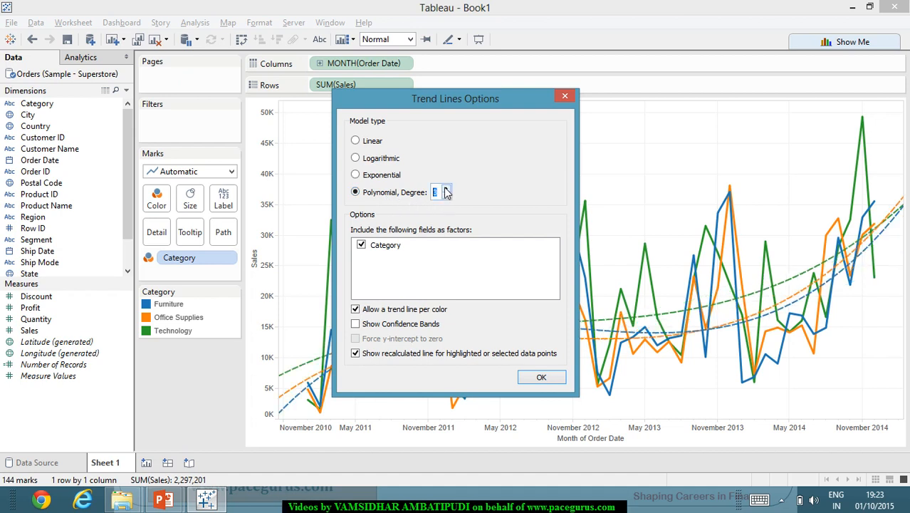
left_click(446, 190)
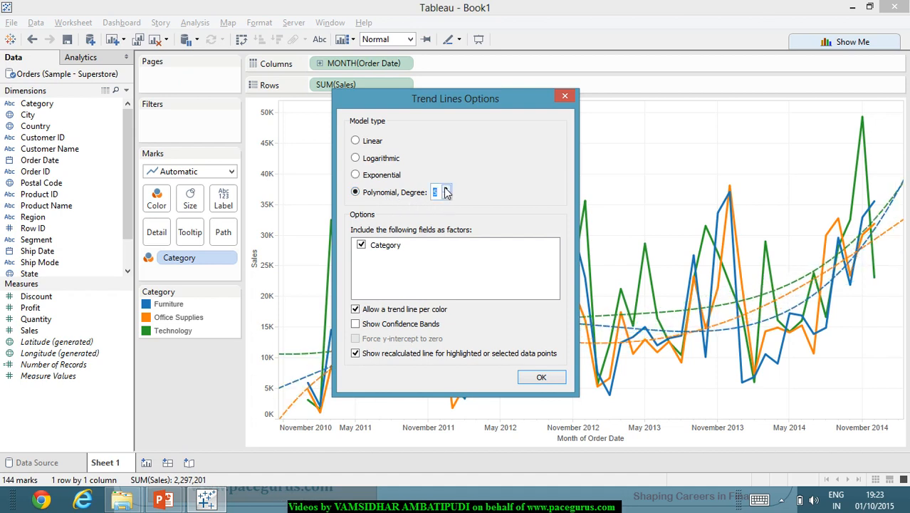
left_click(446, 189)
left_click(445, 189)
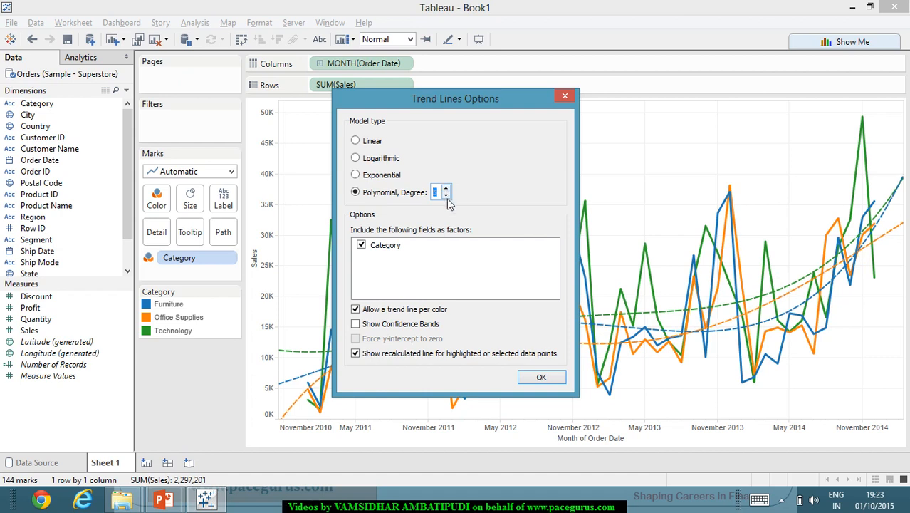
left_click(446, 197)
left_click(446, 197)
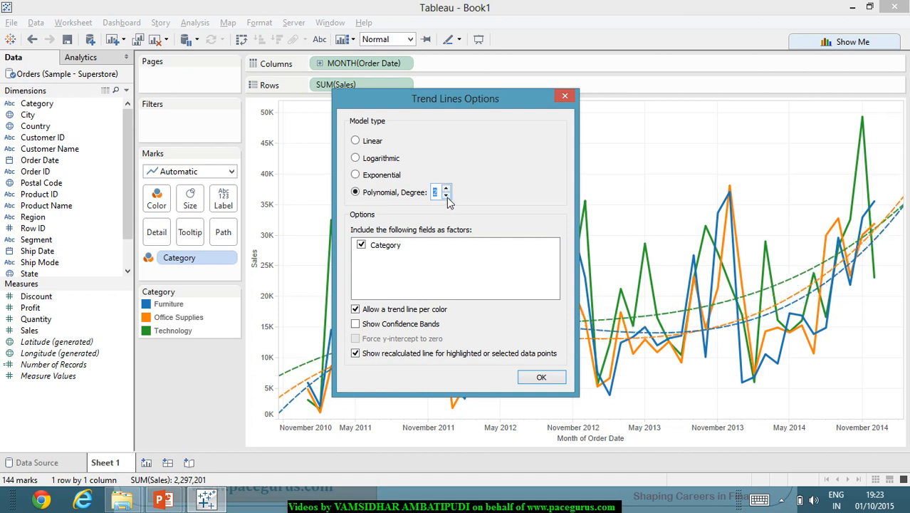
left_click(447, 196)
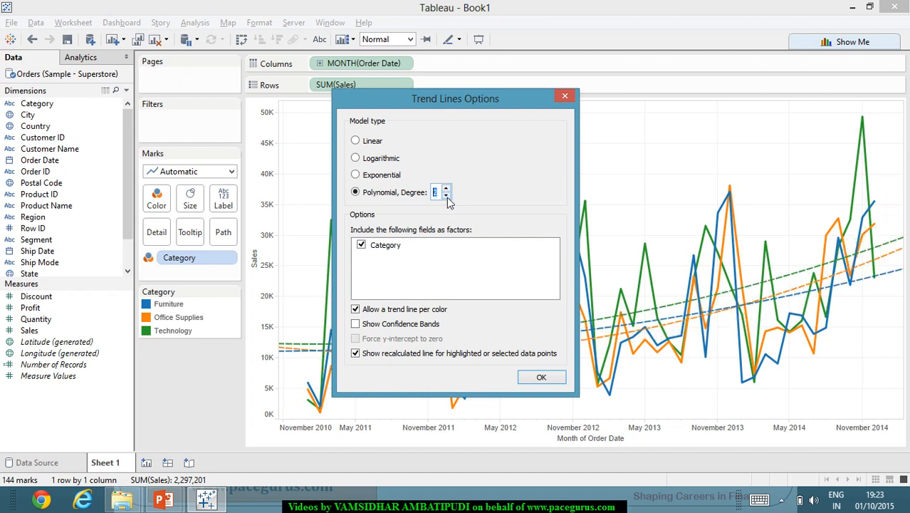
left_click(356, 175)
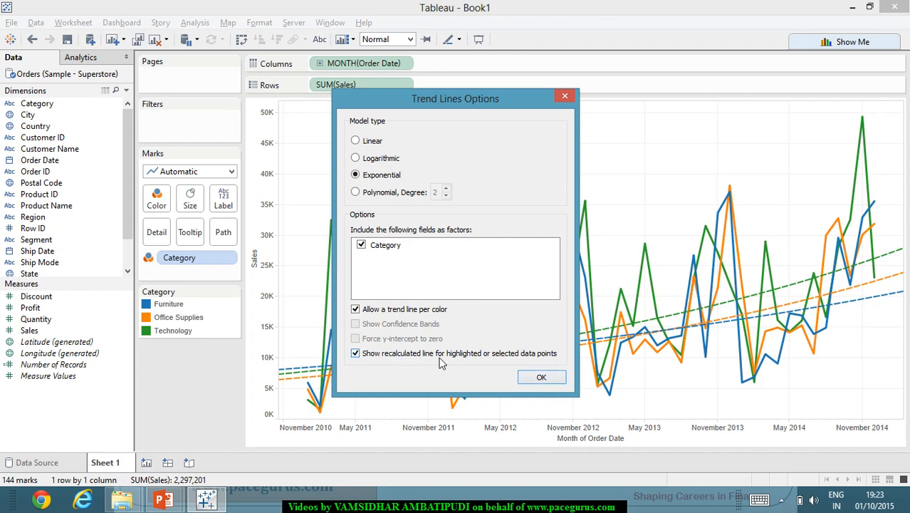
left_click(541, 378)
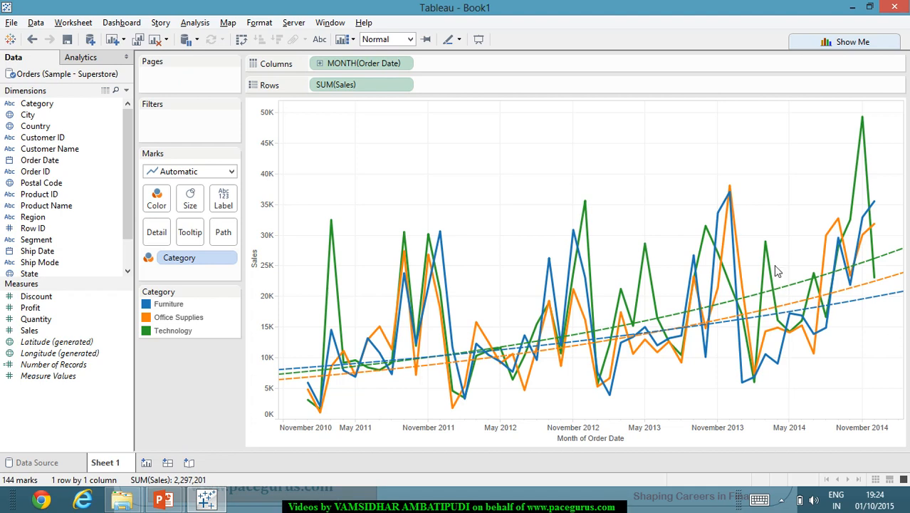
- Switch to the PowerPoint slide and handwrite "Linear" followed by a dash in the blank area above the title
mouse_move(827, 277)
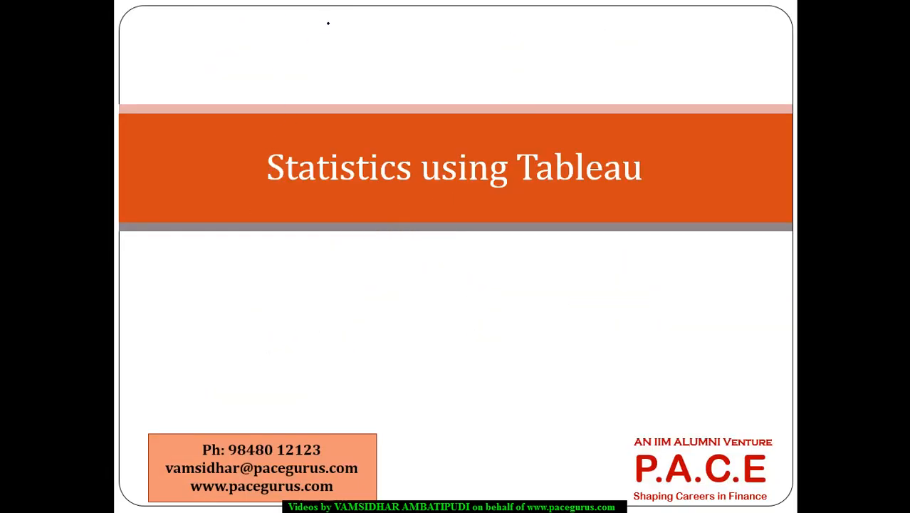
mouse_move(322, 14)
left_mouse_down()
mouse_move(314, 43)
mouse_move(340, 32)
mouse_move(366, 41)
mouse_move(473, 25)
left_mouse_up()
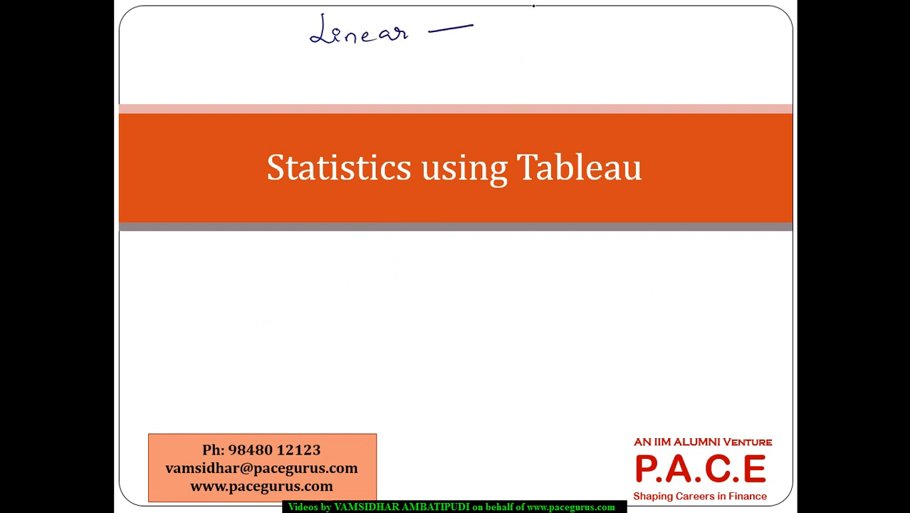
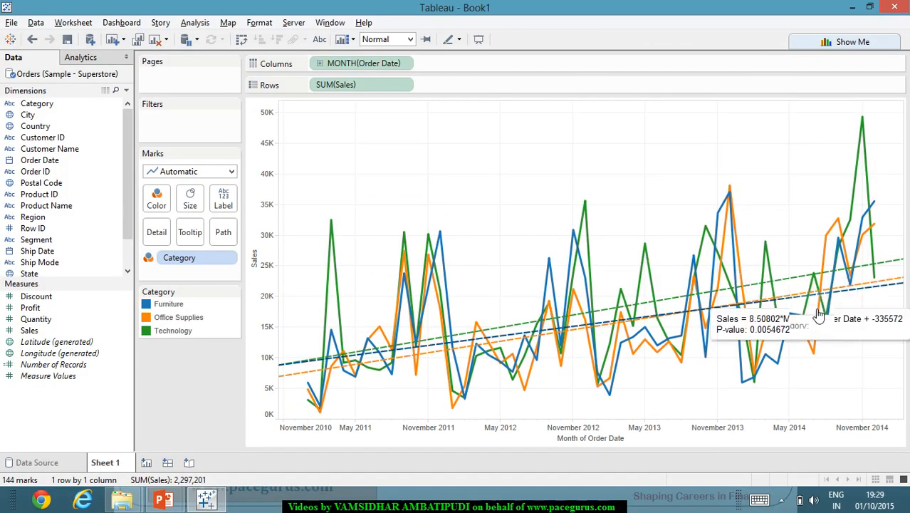
- Switch to the PowerPoint slide and handwrite "Insignificant" and "Random", each double-underlined, beside the Tech trend formula
mouse_move(853, 293)
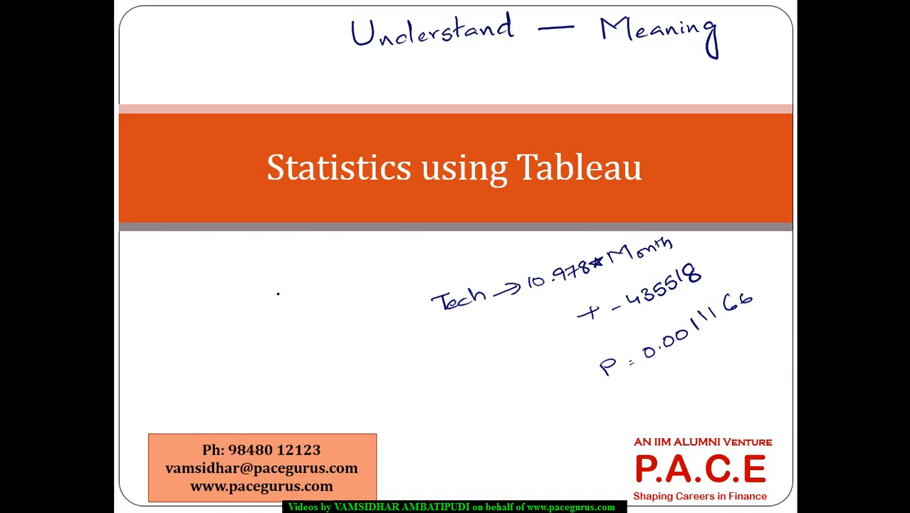
mouse_move(276, 289)
left_mouse_down()
mouse_move(270, 302)
mouse_move(312, 293)
mouse_move(322, 281)
mouse_move(332, 306)
mouse_move(349, 262)
mouse_move(387, 261)
mouse_move(415, 242)
left_mouse_up()
left_click_drag(250, 336, 262, 334)
left_click_drag(437, 261, 252, 339)
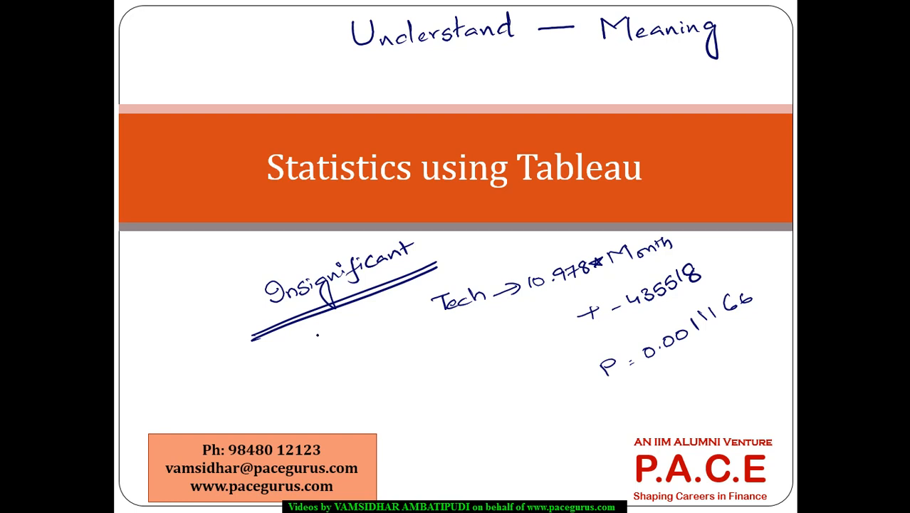
mouse_move(311, 330)
left_mouse_down()
mouse_move(339, 342)
mouse_move(412, 301)
mouse_move(289, 372)
left_mouse_up()
left_click_drag(417, 323, 293, 375)
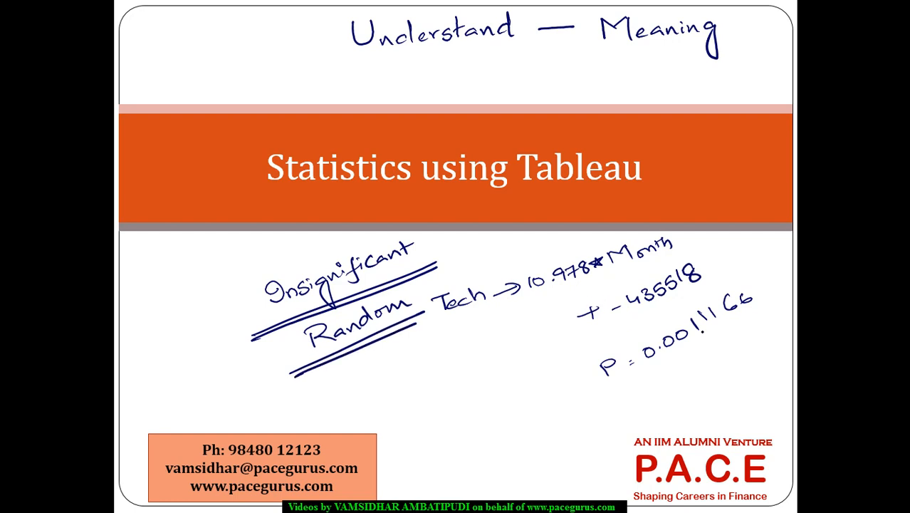
- Circle the start of the handwritten P value, and write and circle "0.1%" and "99.9%" below "Random"
mouse_move(666, 314)
left_mouse_down()
mouse_move(640, 365)
mouse_move(663, 315)
left_mouse_up()
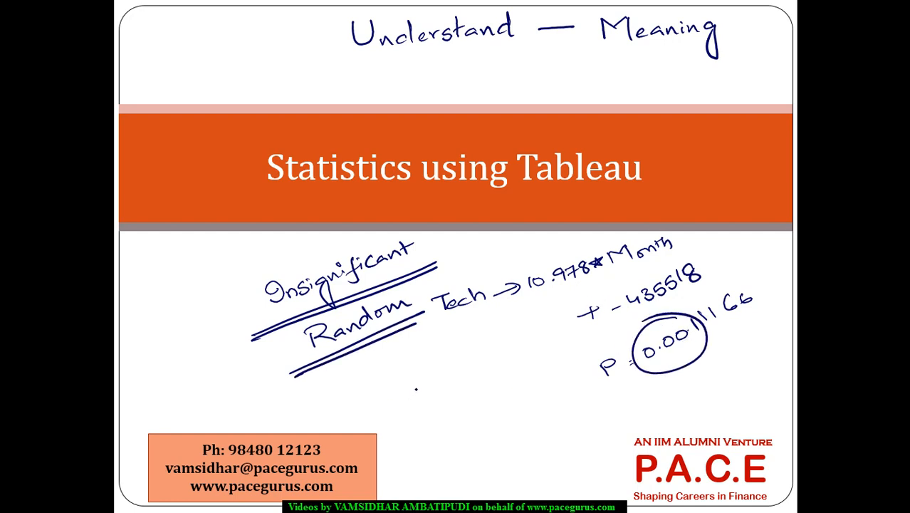
mouse_move(423, 373)
left_mouse_down()
mouse_move(443, 385)
mouse_move(457, 372)
mouse_move(397, 384)
mouse_move(469, 360)
left_mouse_up()
left_click(428, 379)
mouse_move(470, 403)
left_mouse_down()
mouse_move(464, 411)
mouse_move(507, 387)
mouse_move(510, 396)
left_mouse_up()
left_click_drag(524, 364, 514, 401)
left_click(532, 379)
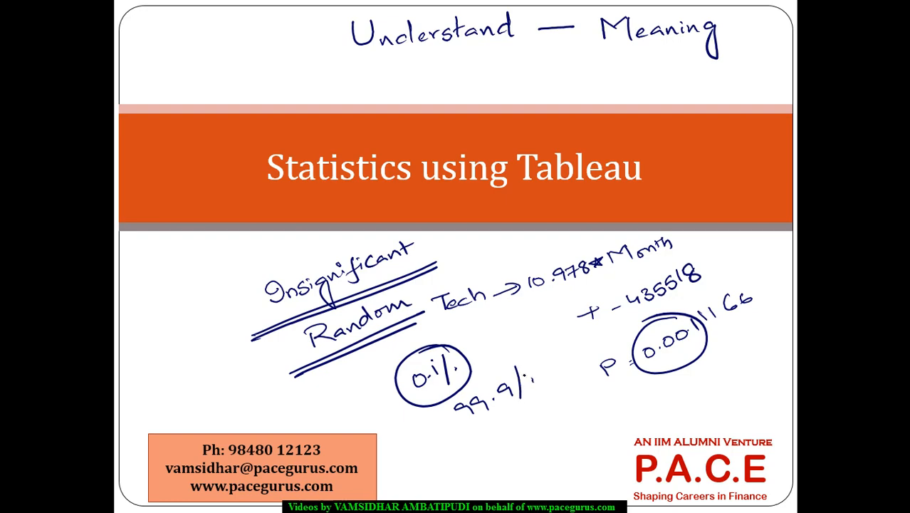
mouse_move(515, 352)
left_mouse_down()
mouse_move(492, 424)
mouse_move(527, 353)
left_mouse_up()
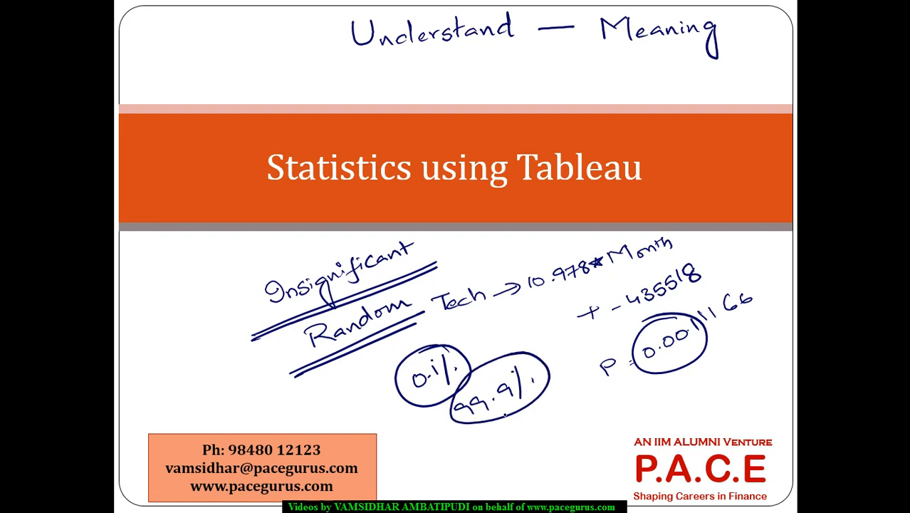
- Return to Tableau and read the equation and p-value of the Technology trend line
key("alt+Tab")
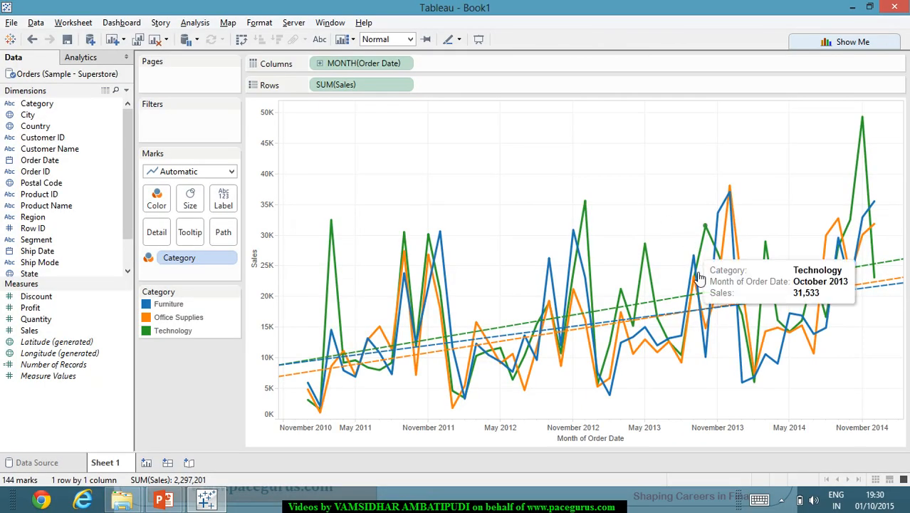
mouse_move(887, 266)
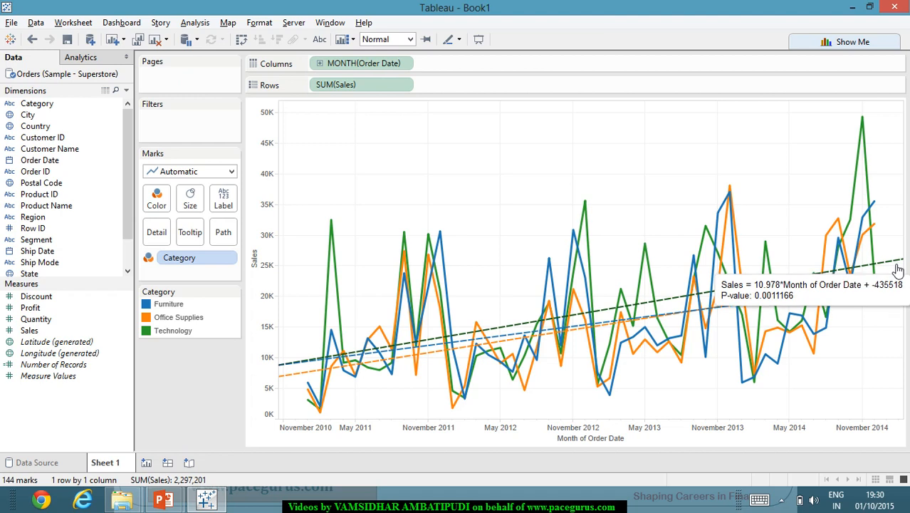
mouse_move(870, 248)
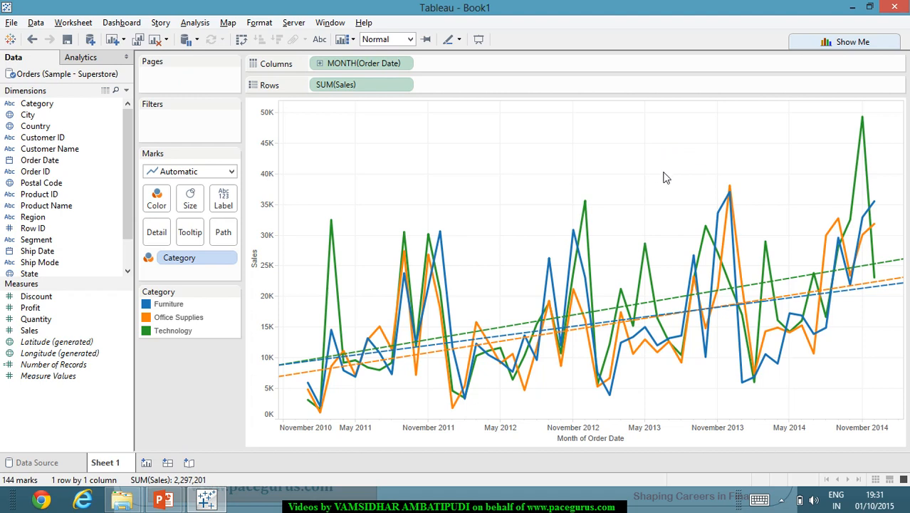
mouse_move(426, 308)
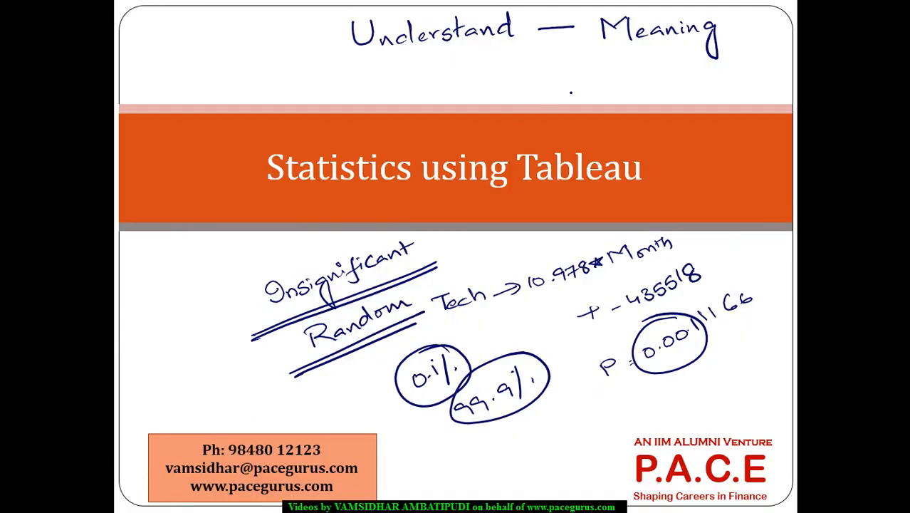
- On the PowerPoint slide, handwrite "< 5% → Significant" and "> 5% → Insignificant" below "Meaning"
mouse_move(575, 68)
left_mouse_down()
mouse_move(569, 75)
mouse_move(578, 80)
mouse_move(602, 62)
mouse_move(608, 91)
left_mouse_up()
mouse_move(657, 72)
left_mouse_down()
mouse_move(712, 56)
mouse_move(715, 66)
mouse_move(703, 68)
mouse_move(733, 72)
mouse_move(741, 55)
mouse_move(794, 31)
left_mouse_up()
mouse_move(597, 100)
left_mouse_down()
mouse_move(608, 107)
mouse_move(597, 112)
mouse_move(624, 105)
mouse_move(644, 117)
mouse_move(695, 86)
mouse_move(687, 94)
mouse_move(758, 73)
mouse_move(763, 85)
mouse_move(800, 37)
left_mouse_up()
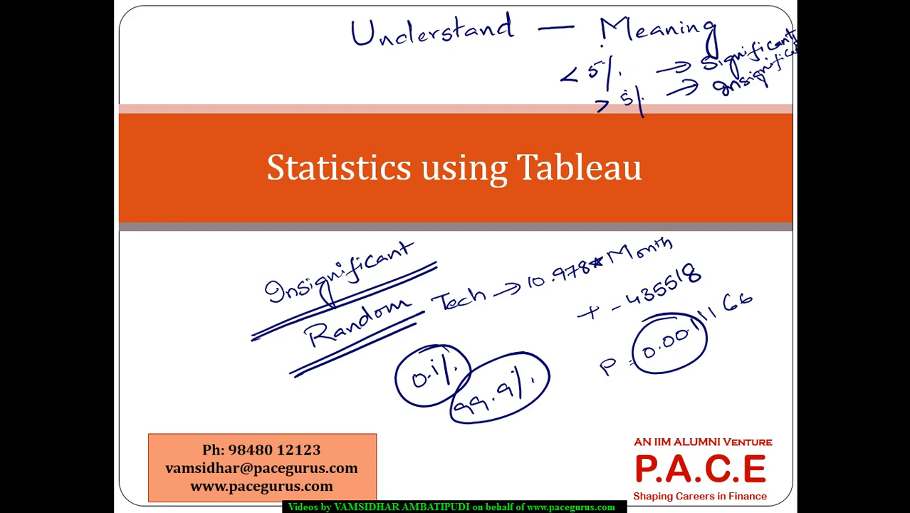
- Erase all handwriting from the slide and return to the Tableau sales chart
key("e")
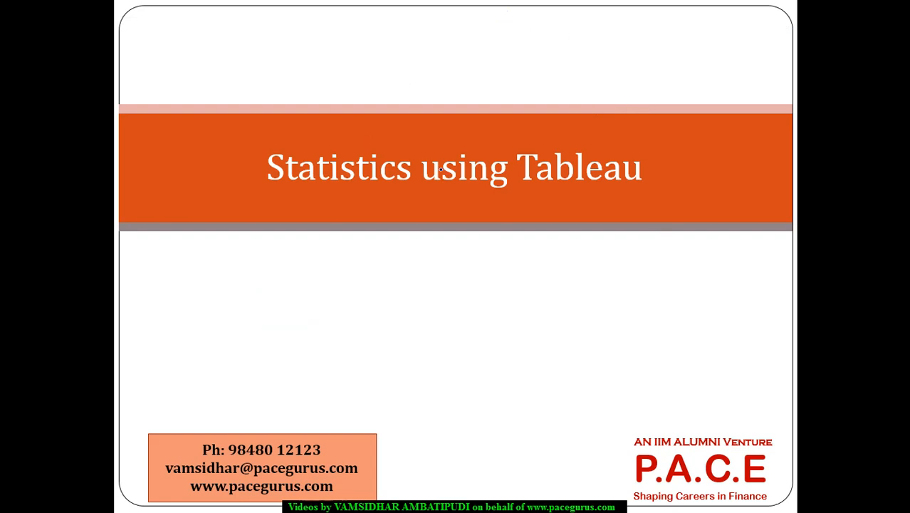
key("alt+Tab")
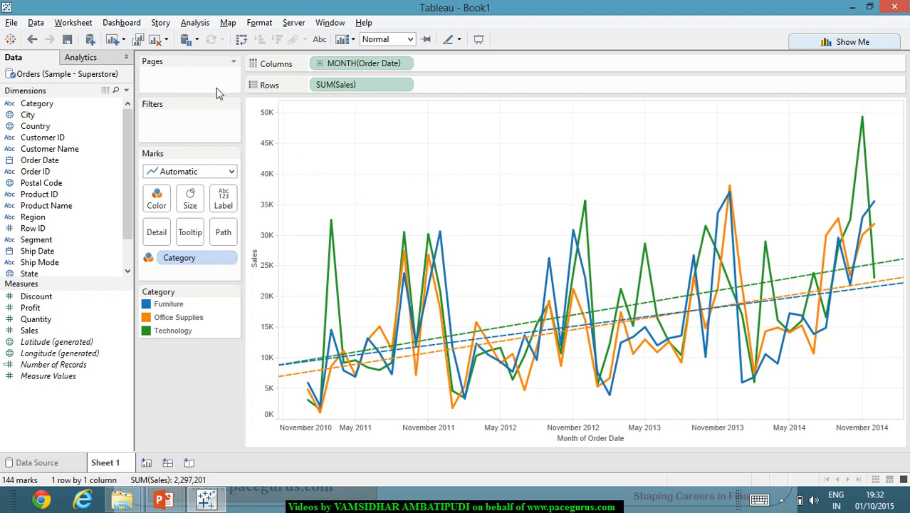
mouse_move(828, 329)
- Open the trend model description for the sales chart and examine the model formula and the number of modeled observations
left_click(190, 25)
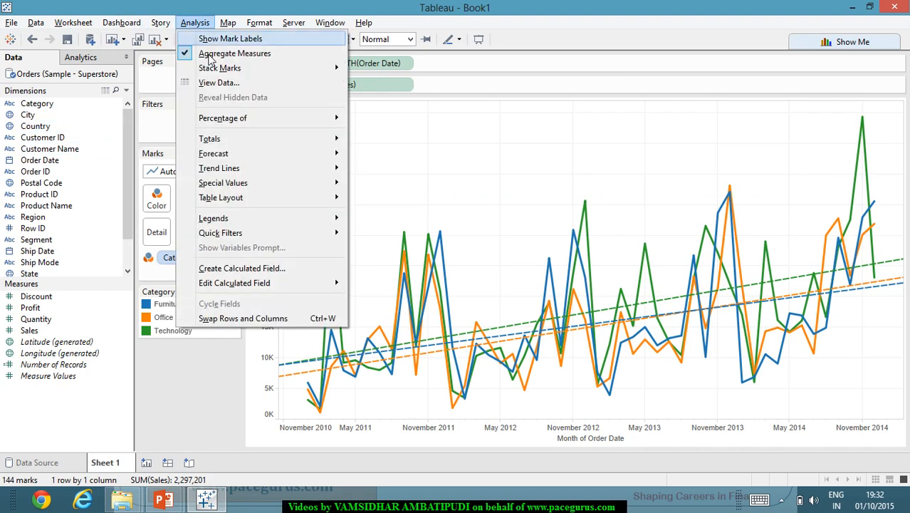
mouse_move(270, 171)
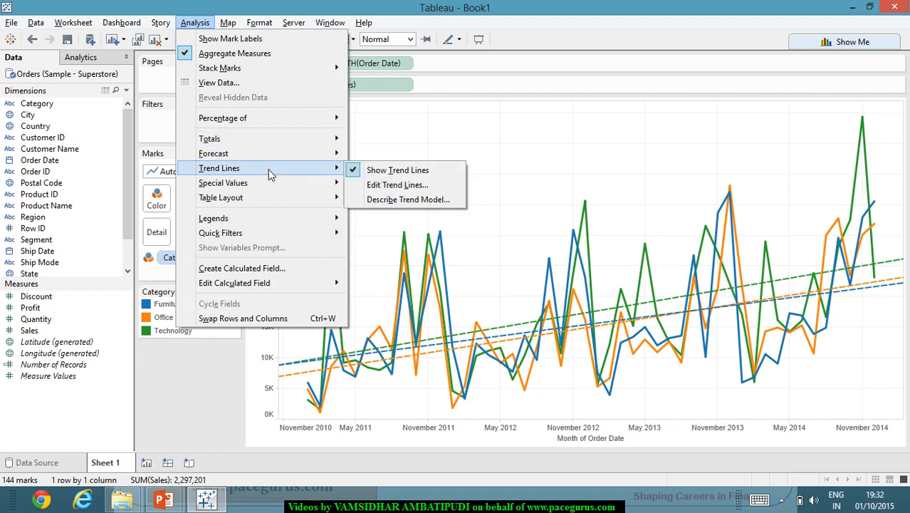
left_click(407, 203)
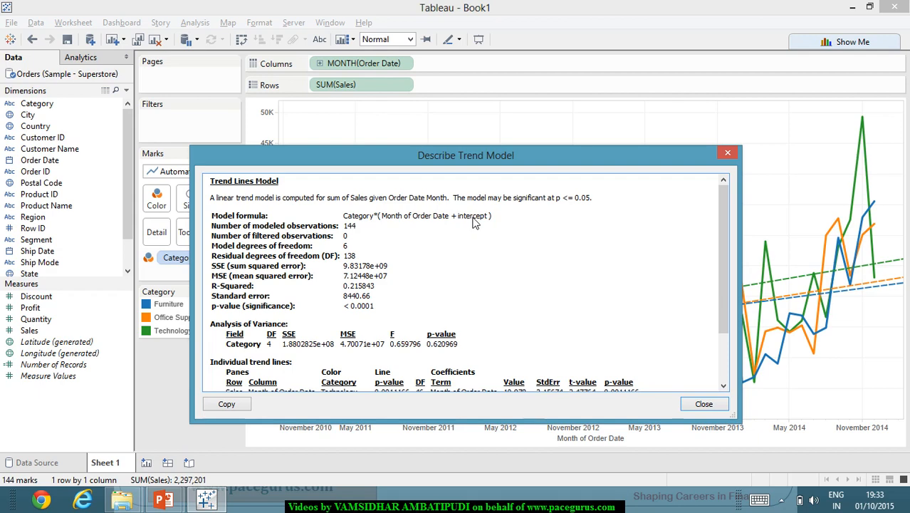
scroll(404, 225, "down", 1)
scroll(403, 225, "up", 1)
triple_click(345, 227)
left_click(370, 239)
- Look through the error statistics, analysis of variance and individual trend lines in the trend model description
scroll(406, 259, "down", 1)
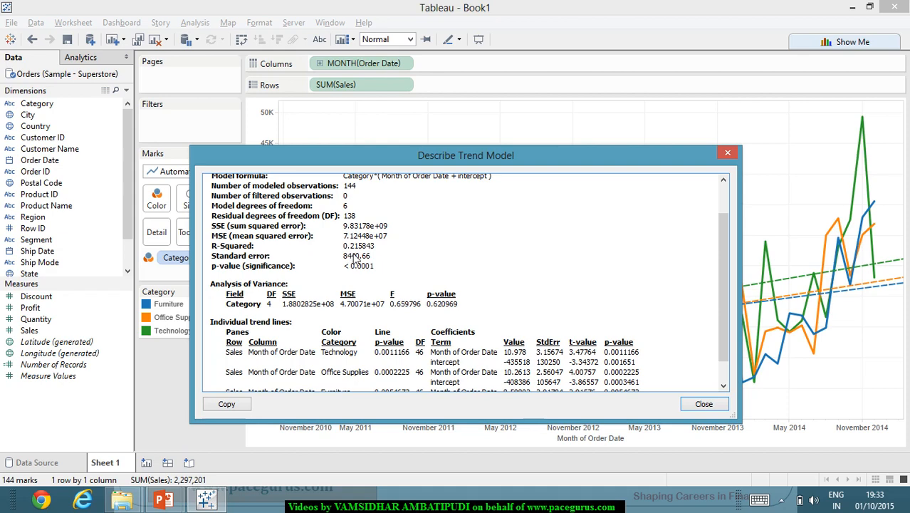
scroll(356, 260, "up", 2)
scroll(353, 267, "down", 2)
scroll(358, 275, "down", 1)
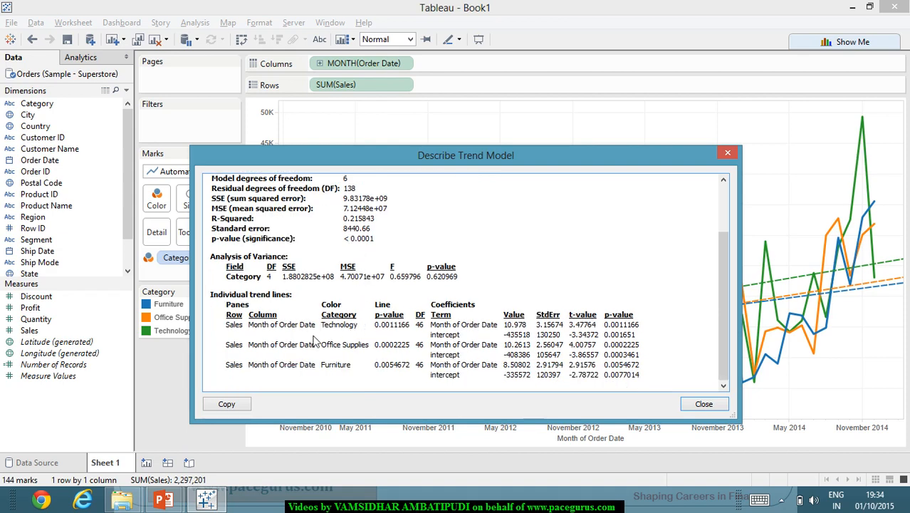
scroll(371, 322, "up", 1)
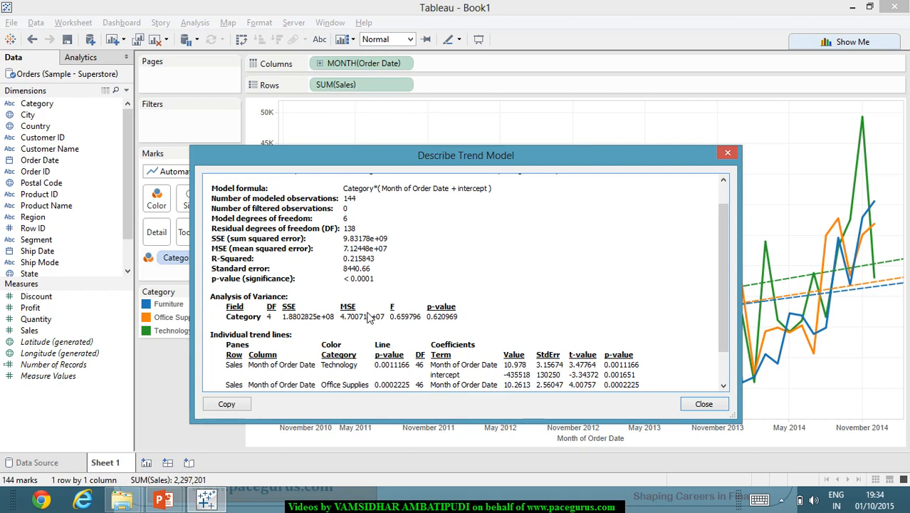
scroll(368, 316, "up", 1)
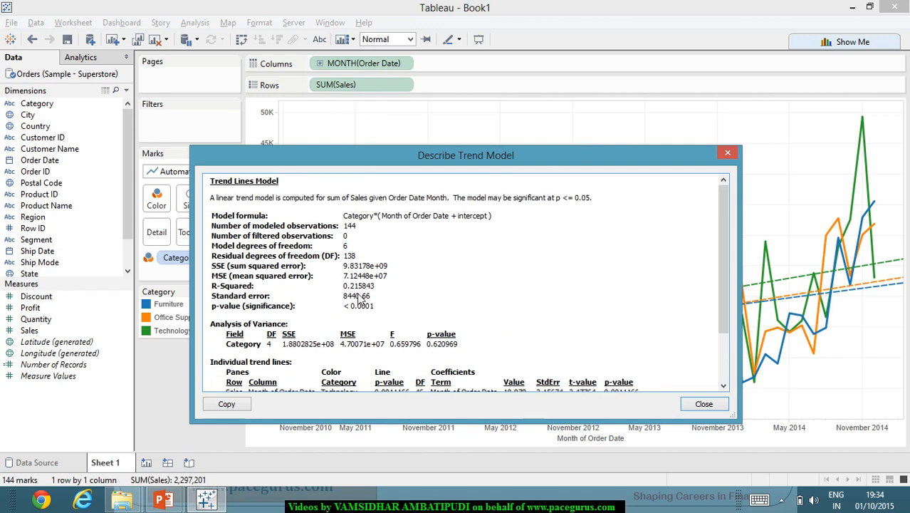
scroll(360, 287, "down", 1)
scroll(360, 287, "up", 1)
- Read the introductory statement about how the linear trend model is computed and its significance threshold
left_click_drag(329, 202, 594, 202)
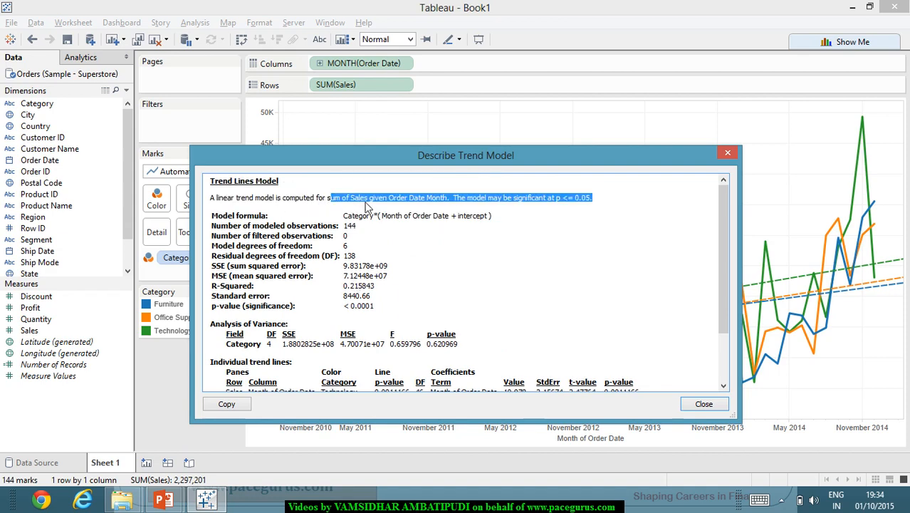
left_click(385, 203)
left_click_drag(398, 203, 594, 202)
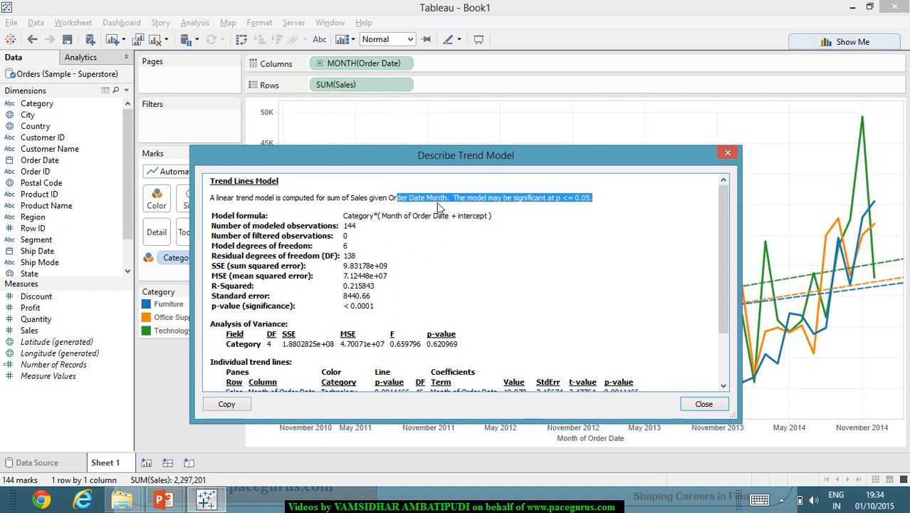
left_click(442, 206)
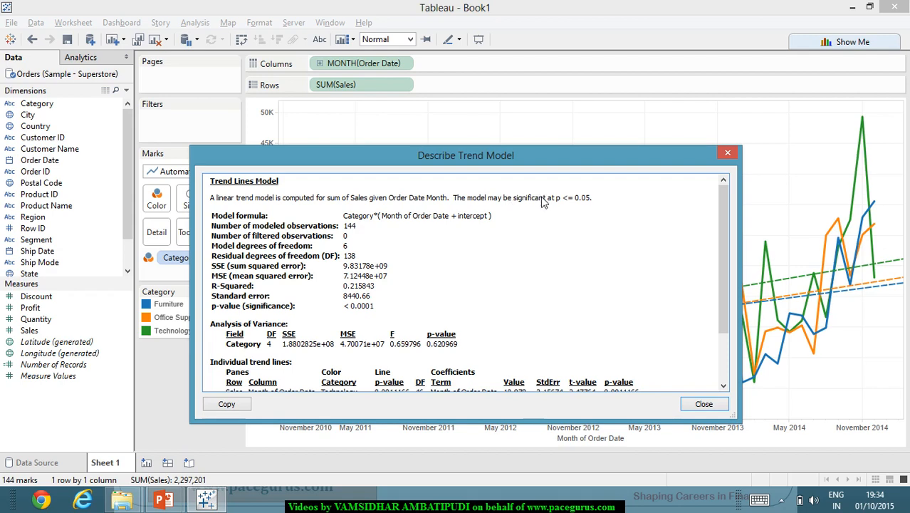
left_click_drag(539, 198, 589, 202)
left_click(564, 232)
- Examine the Technology trend line's slope and intercept values and its p-value in the coefficients table
scroll(509, 235, "down", 3)
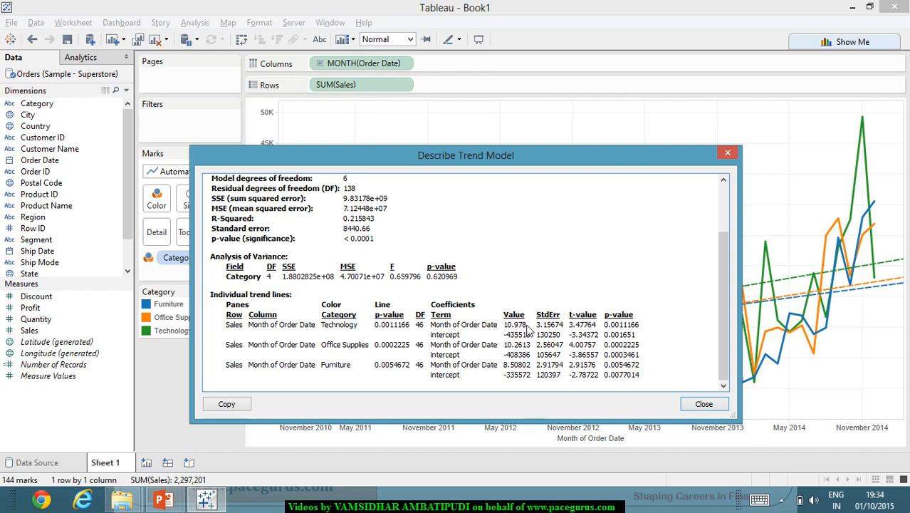
mouse_move(528, 329)
left_mouse_down()
mouse_move(501, 328)
mouse_move(518, 337)
left_mouse_up()
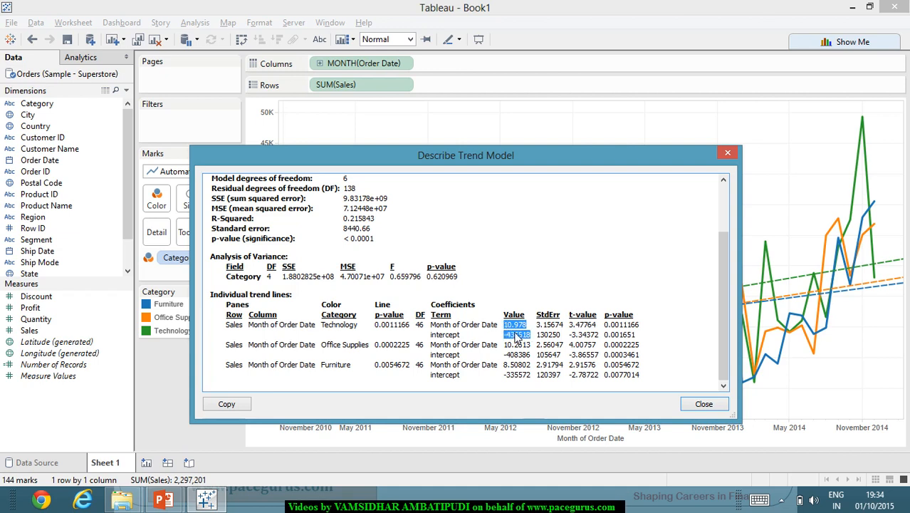
left_click(500, 340)
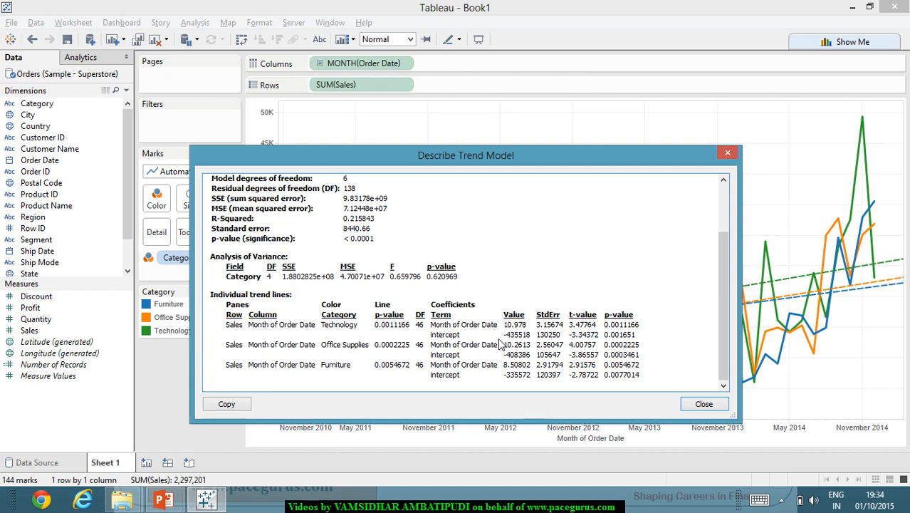
left_click_drag(500, 337, 525, 335)
left_click(526, 335)
left_click_drag(640, 324, 608, 332)
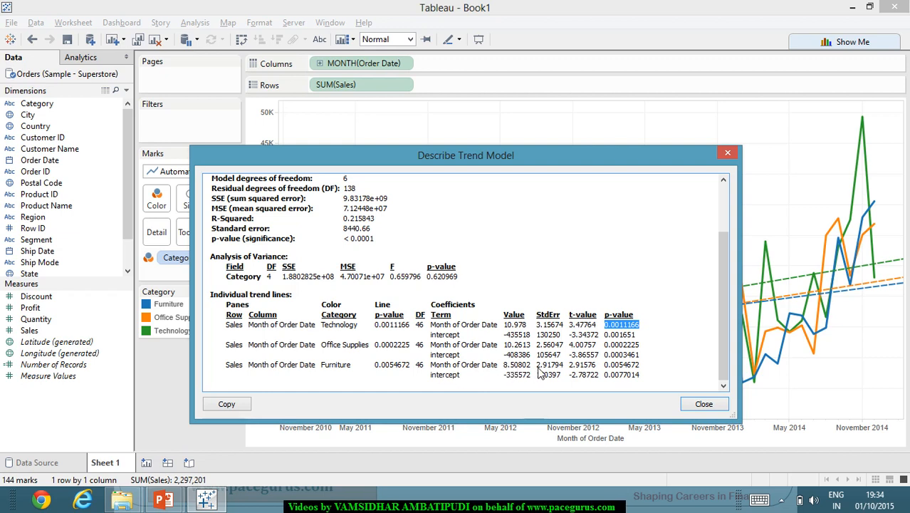
- Examine the R-Squared and Standard error rows of the trend lines model
scroll(439, 322, "up", 3)
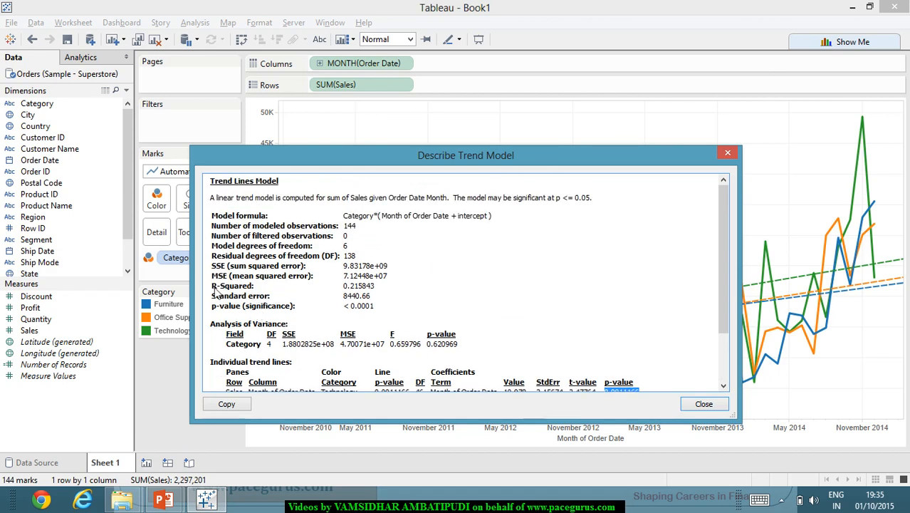
left_click_drag(213, 286, 375, 288)
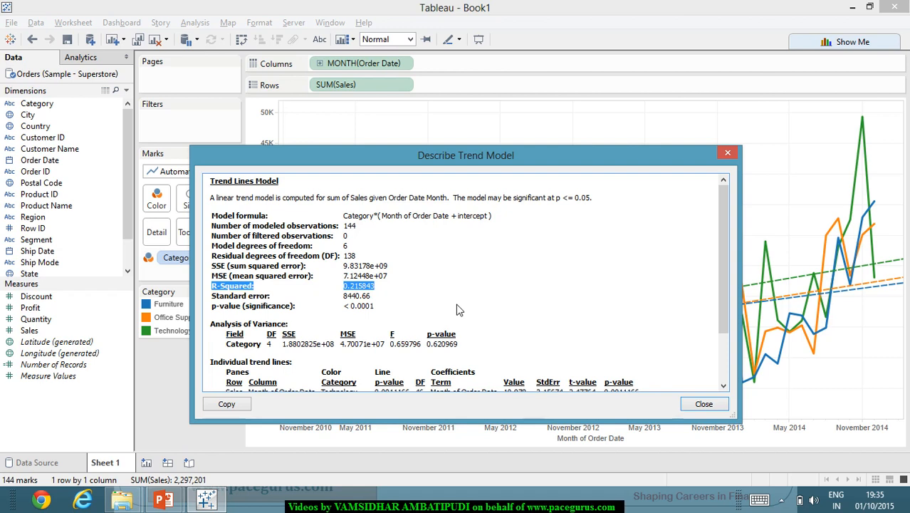
left_click_drag(343, 307, 320, 288)
left_click(373, 313)
left_click_drag(340, 296, 371, 296)
left_click(407, 294)
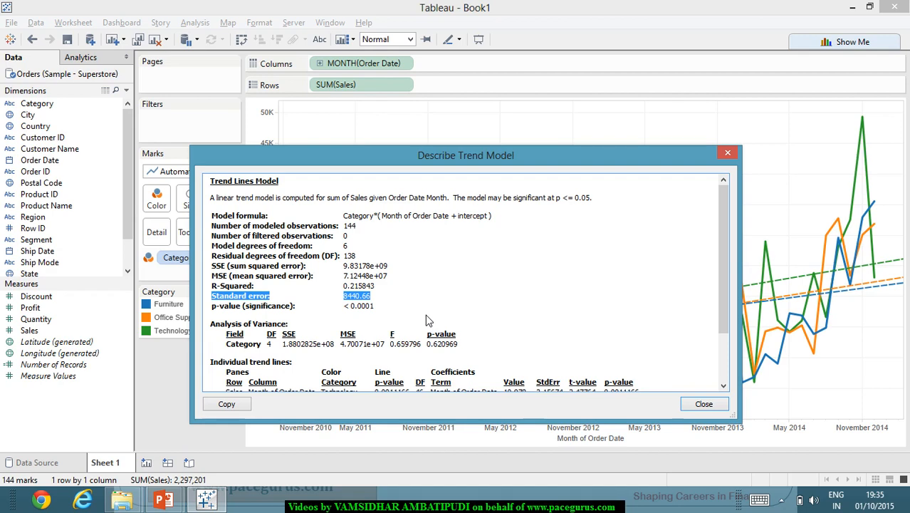
- Review the model statistics and individual trend lines once more, and close the trend model description
scroll(431, 331, "down", 2)
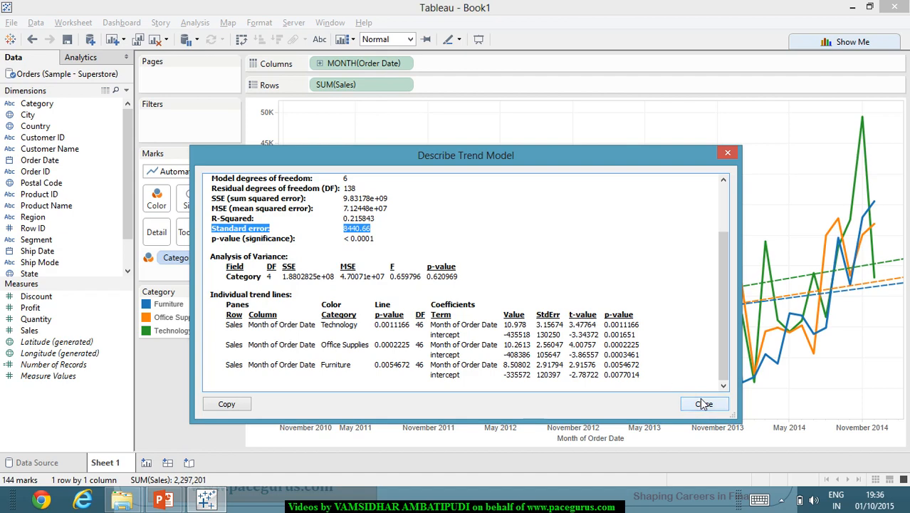
scroll(317, 265, "up", 2)
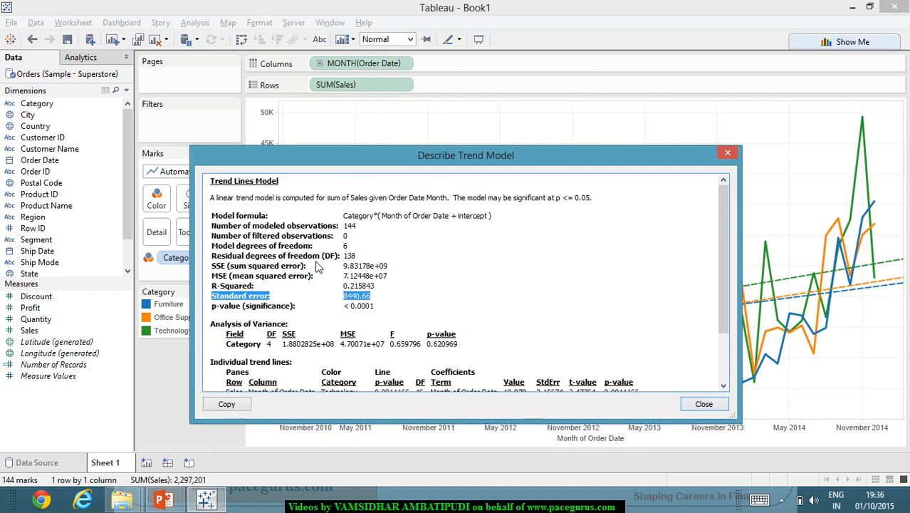
scroll(300, 237, "down", 1)
scroll(342, 266, "up", 1)
scroll(397, 278, "down", 2)
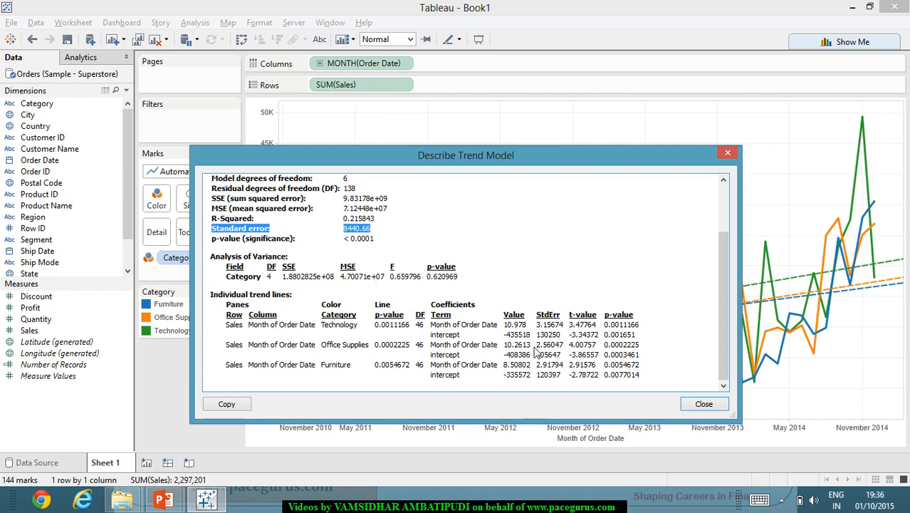
left_click(704, 405)
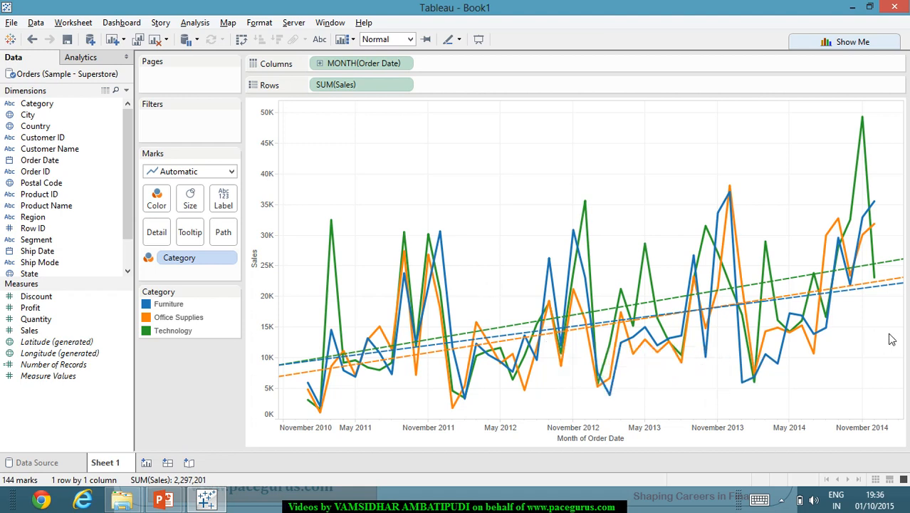
- Show the Summary card for the sales worksheet
mouse_move(866, 291)
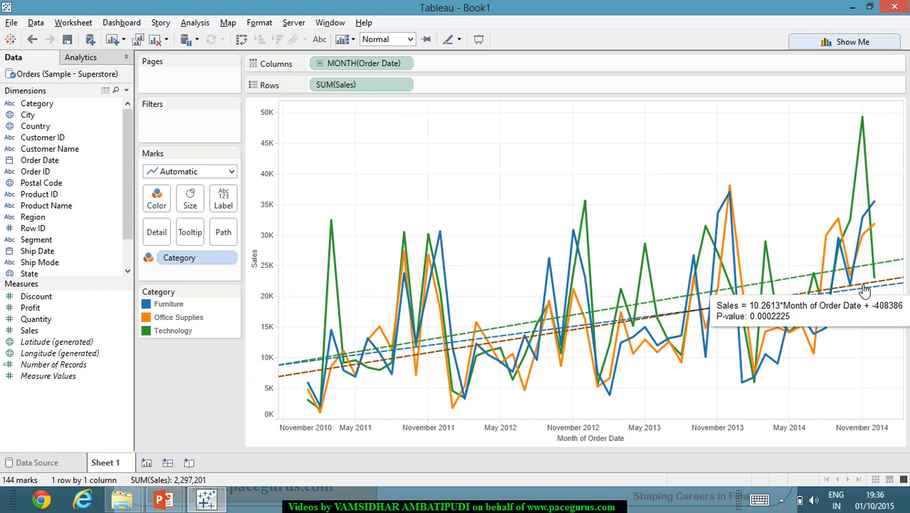
left_click(71, 22)
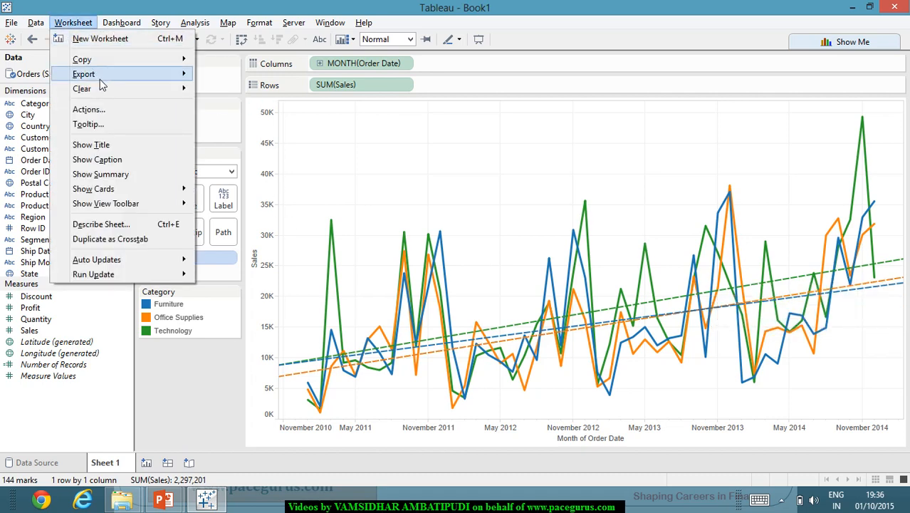
left_click(101, 174)
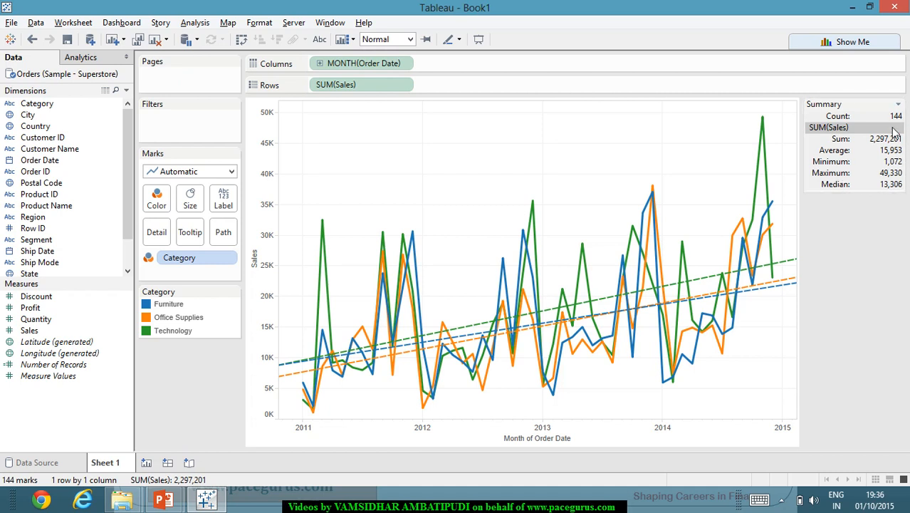
- Add Standard Deviation, First Quartile, Third Quartile, Skewness and Excess Kurtosis to the Summary card
left_click(899, 106)
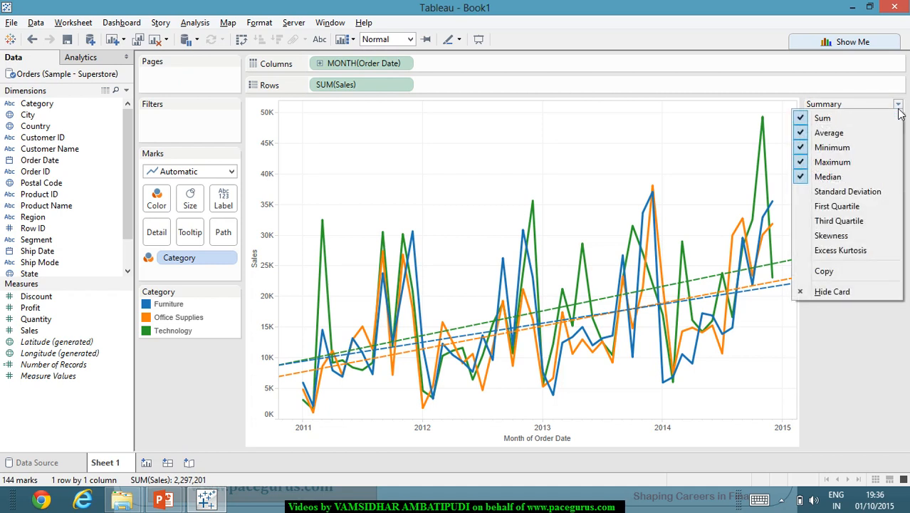
left_click(846, 192)
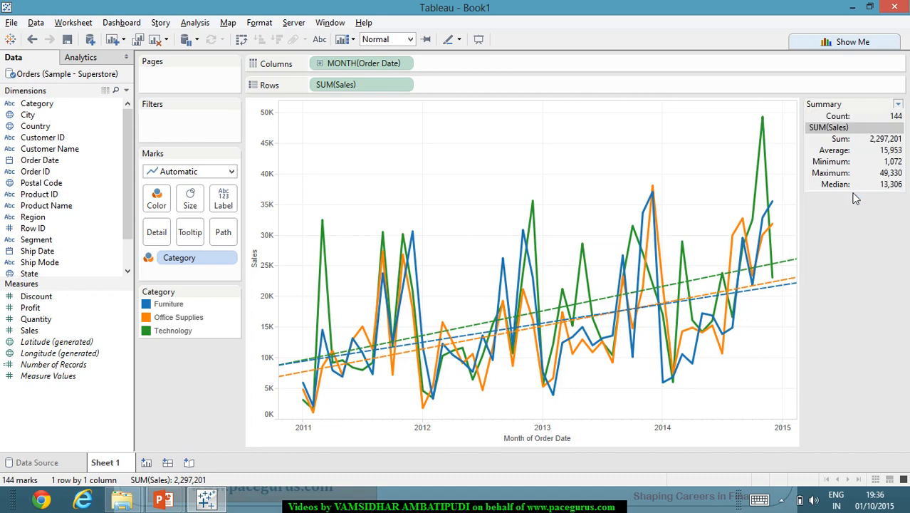
left_click(899, 105)
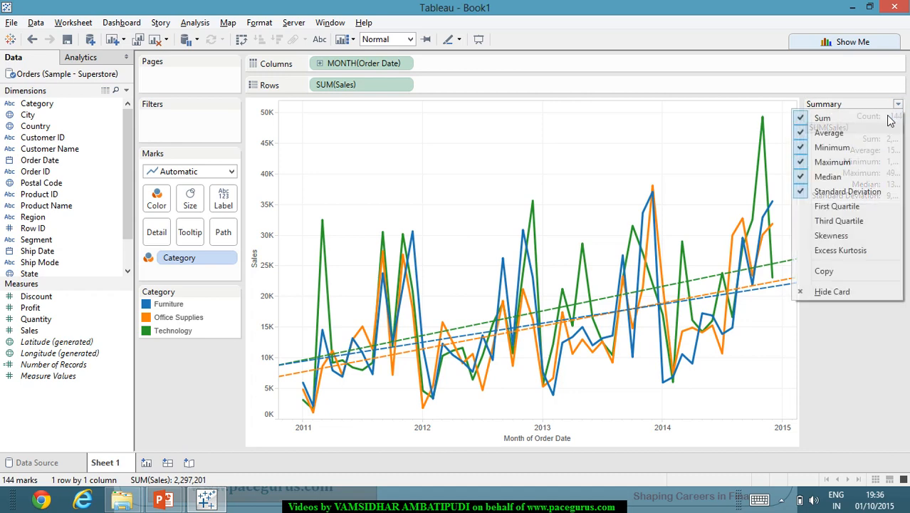
left_click(847, 206)
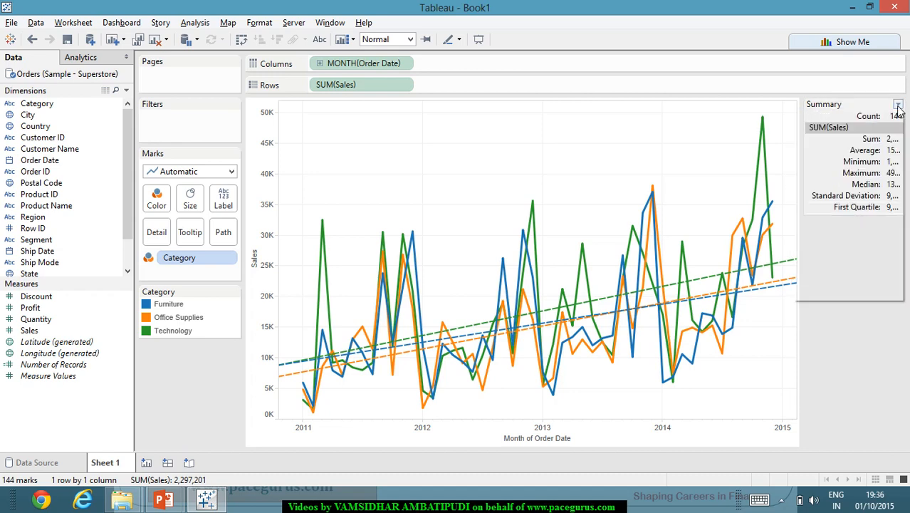
left_click(899, 105)
left_click(839, 221)
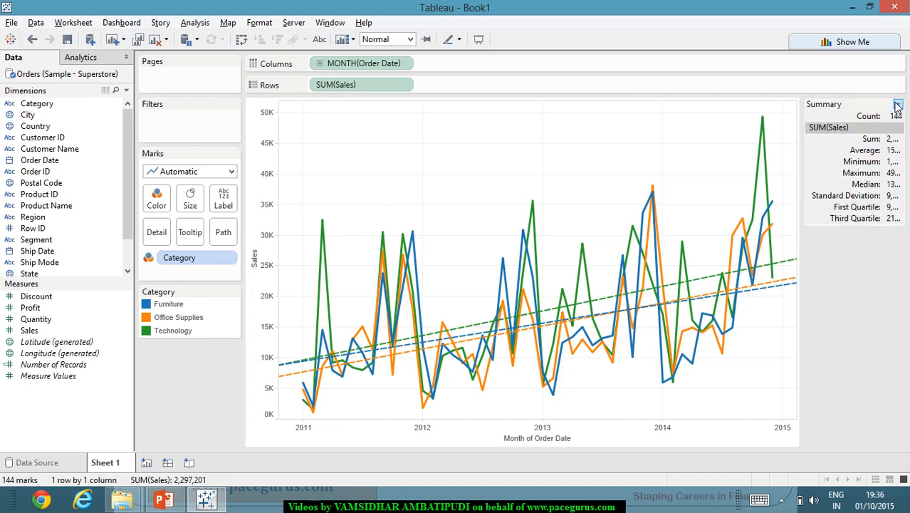
left_click(899, 104)
left_click(835, 232)
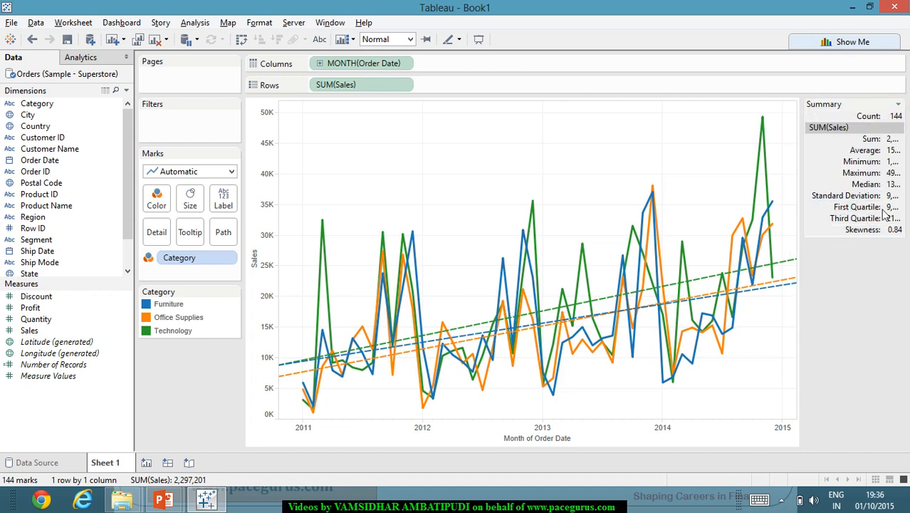
left_click(899, 105)
left_click(847, 252)
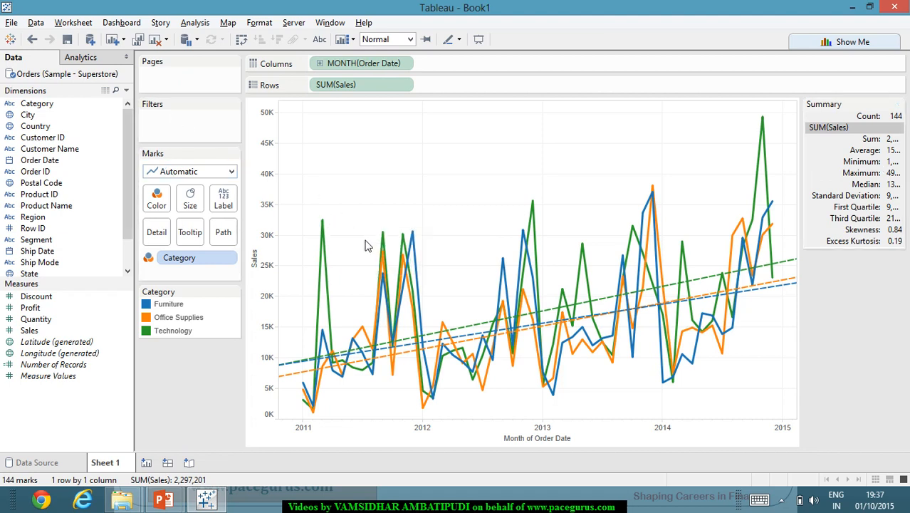
- On the PowerPoint title slide, handwrite and underline "Export Data" above the title, and return to the Tableau chart
mouse_move(419, 304)
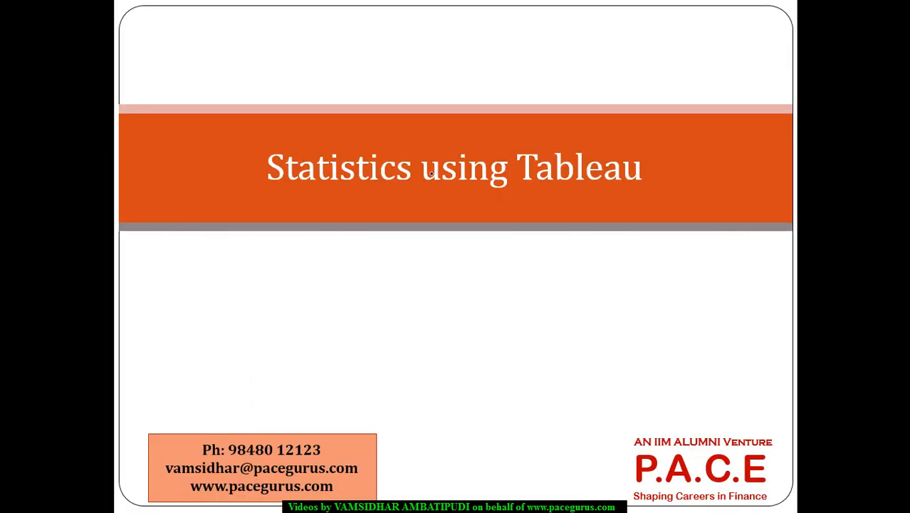
mouse_move(507, 52)
left_mouse_down()
mouse_move(548, 55)
mouse_move(587, 33)
left_mouse_up()
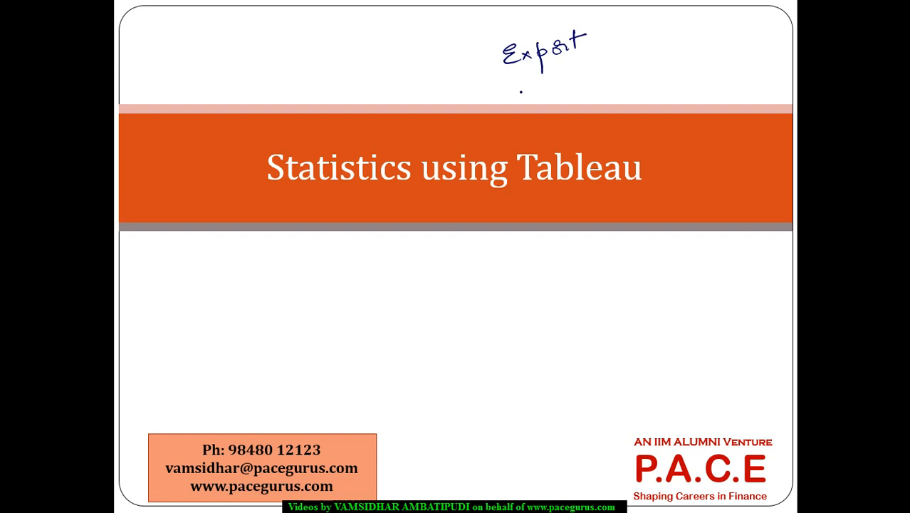
mouse_move(522, 77)
left_mouse_down()
mouse_move(591, 53)
mouse_move(576, 88)
mouse_move(607, 75)
left_mouse_up()
mouse_move(610, 61)
left_mouse_down()
mouse_move(612, 72)
mouse_move(621, 62)
mouse_move(638, 69)
left_mouse_up()
mouse_move(582, 96)
left_mouse_down()
mouse_move(651, 67)
mouse_move(588, 94)
left_mouse_up()
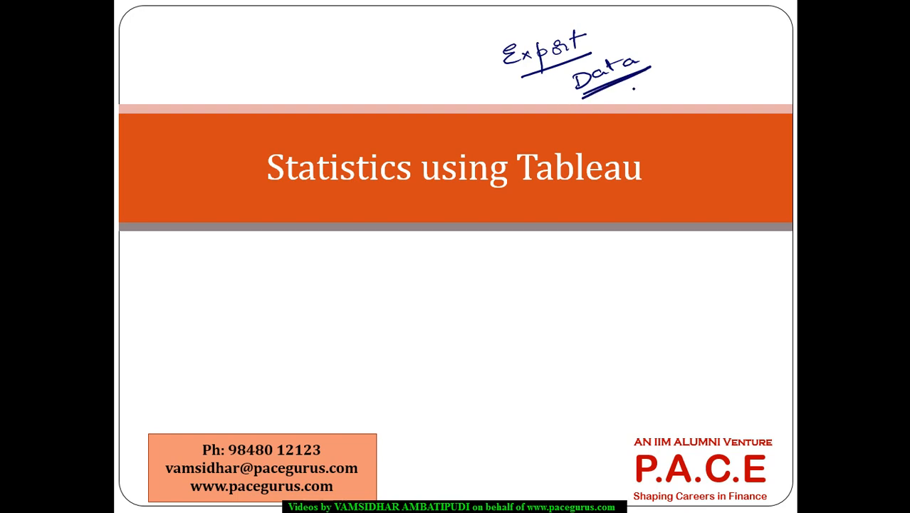
mouse_move(632, 86)
left_mouse_down()
mouse_move(652, 93)
mouse_move(663, 84)
left_mouse_up()
key("alt+Tab")
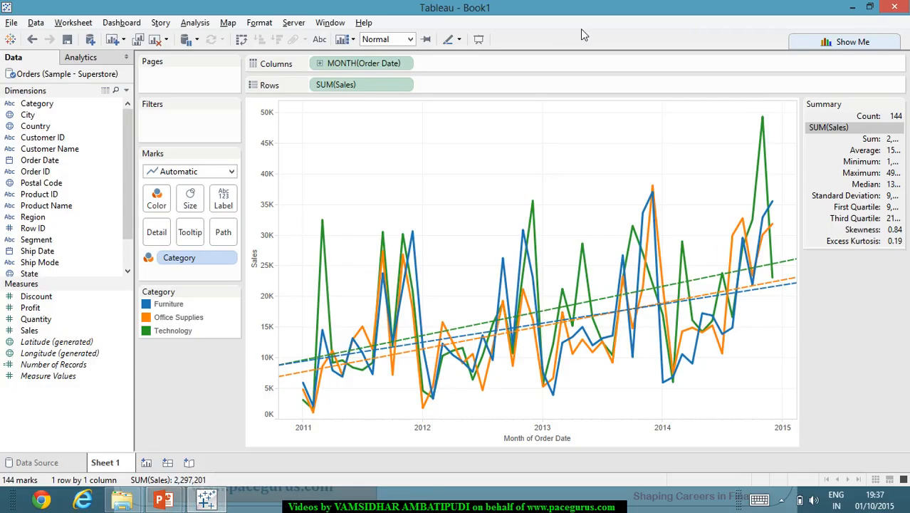
- Start exporting the sales worksheet's data to a Microsoft Access database file named Superstore
left_click(73, 22)
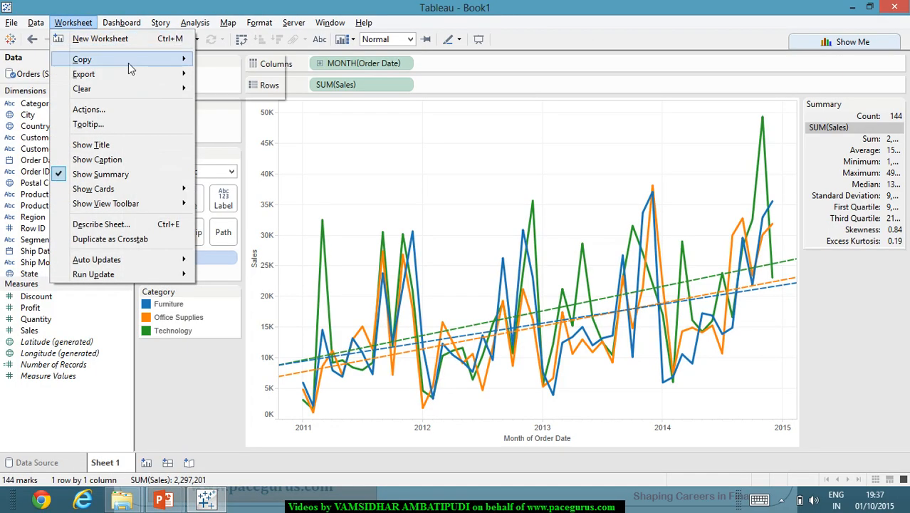
mouse_move(130, 68)
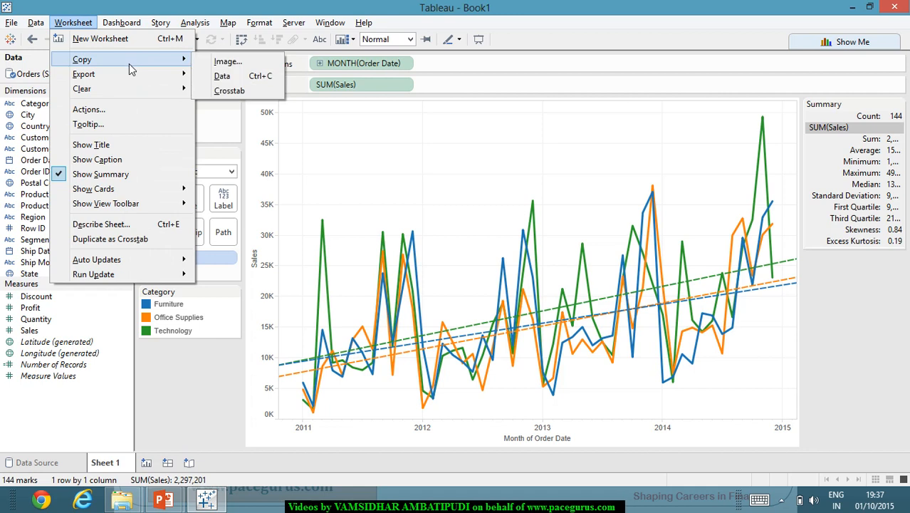
mouse_move(153, 189)
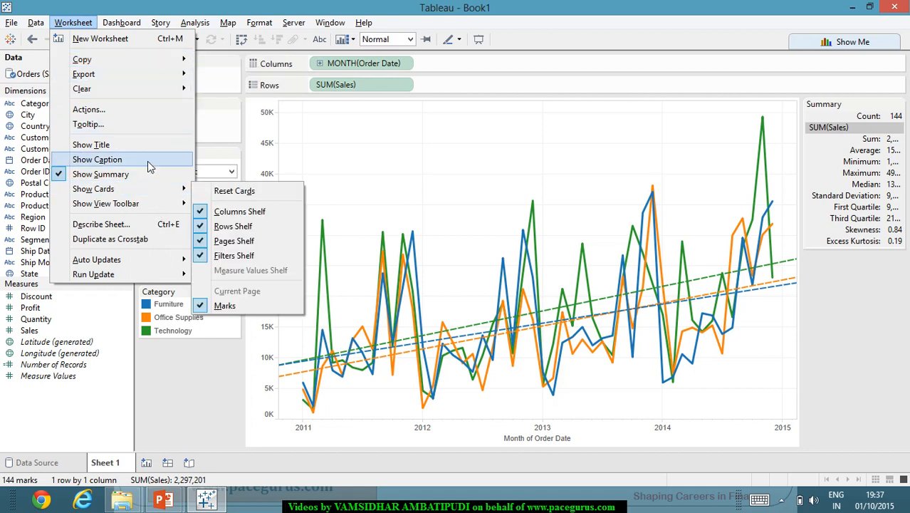
mouse_move(157, 79)
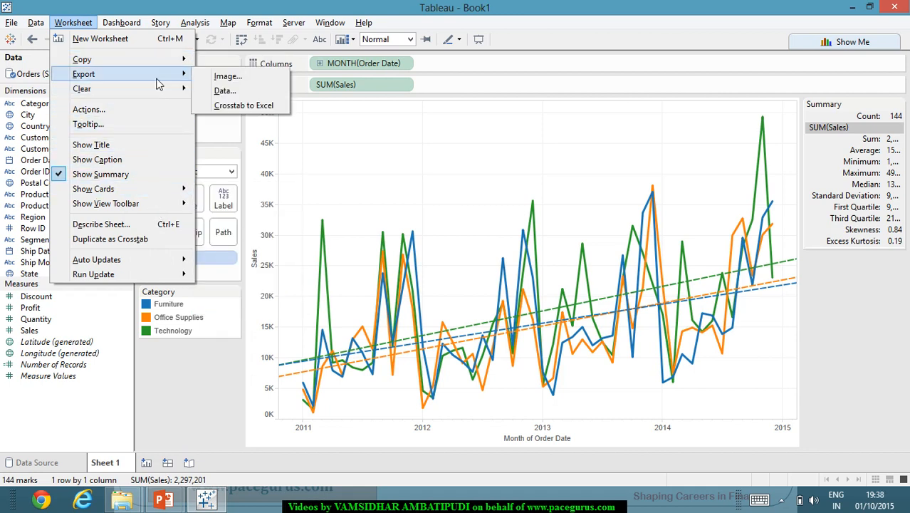
left_click(269, 90)
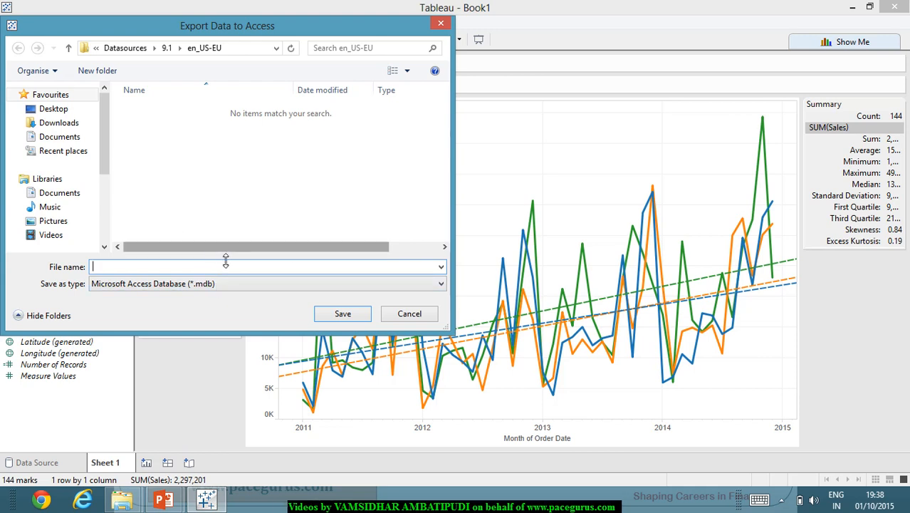
type("S")
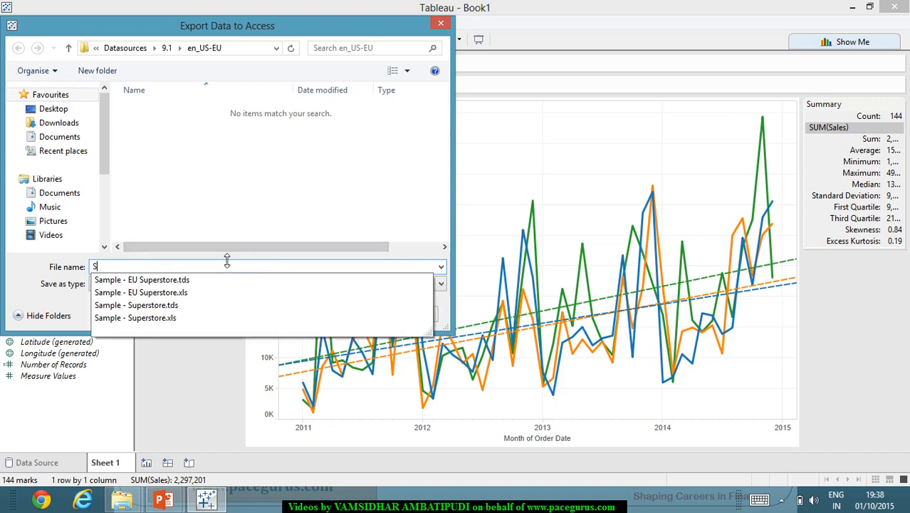
type("uperstore")
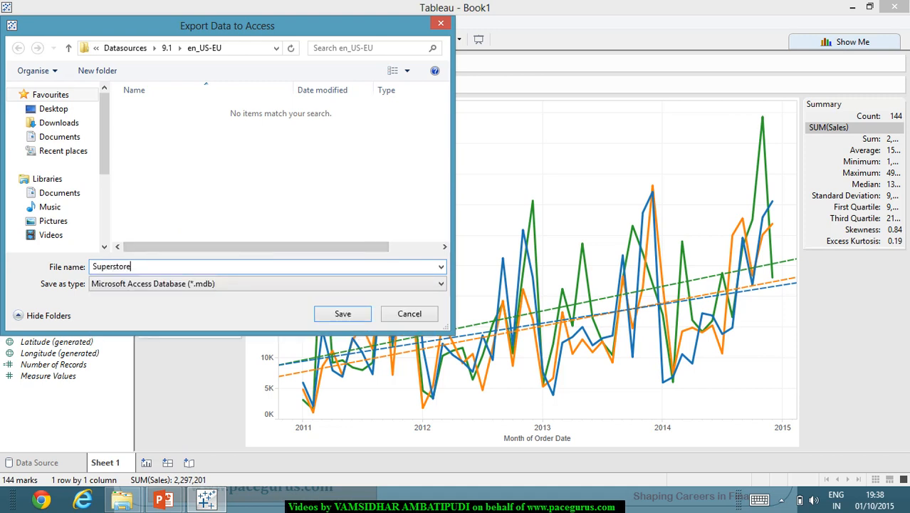
left_click(350, 313)
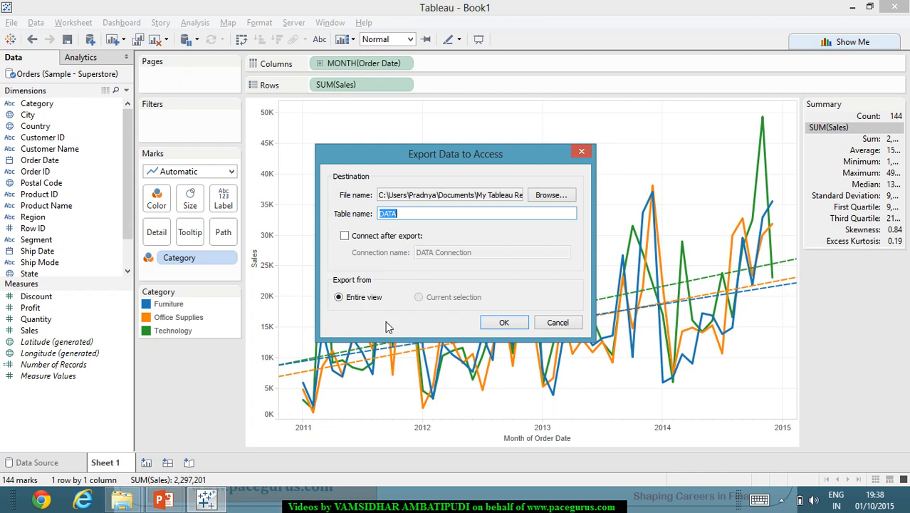
- Export the entire view to the DATA table and connect to it after export as DATA Connection
left_click_drag(507, 196, 544, 202)
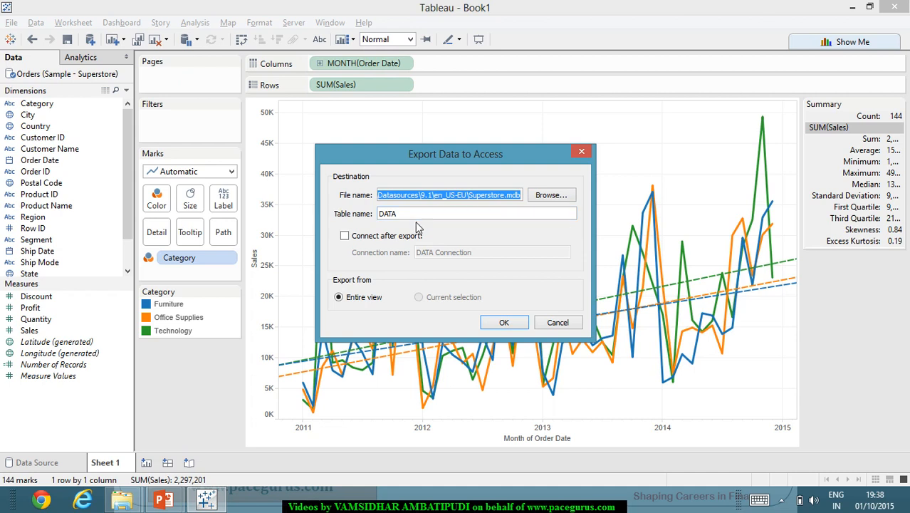
left_click(372, 240)
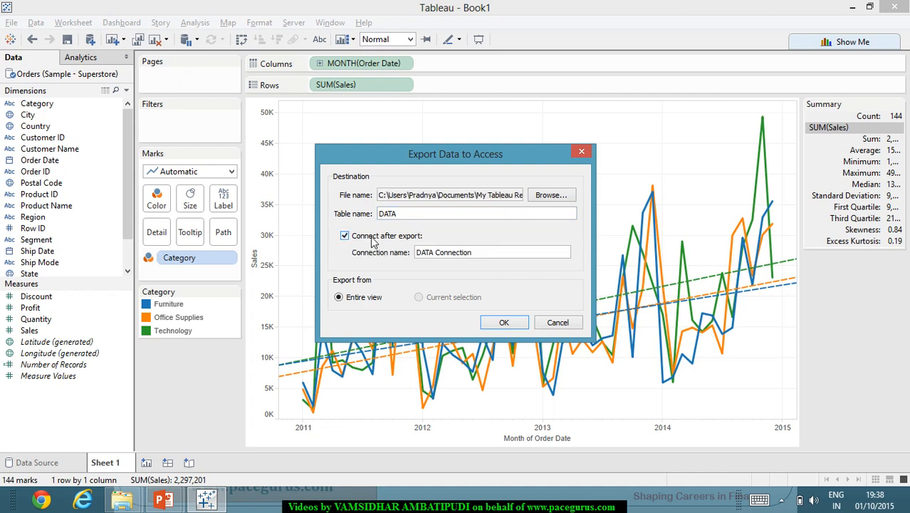
left_click(504, 324)
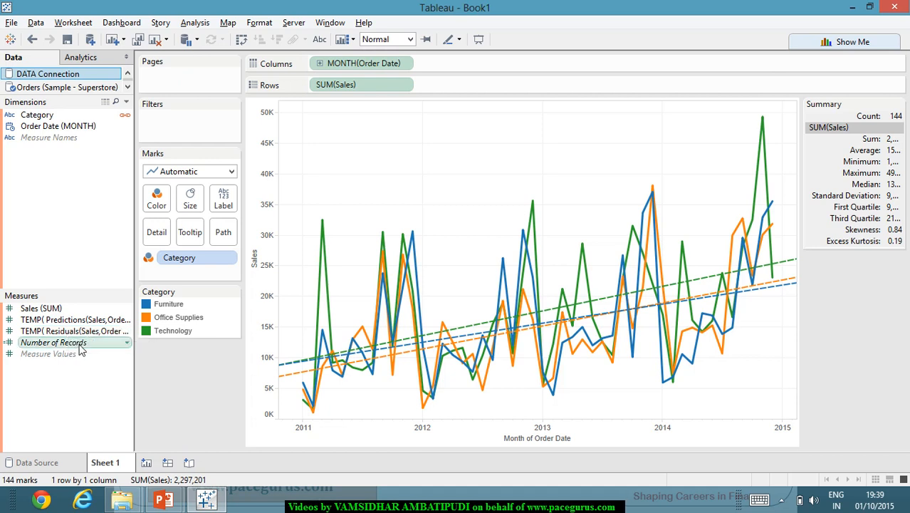
mouse_move(80, 349)
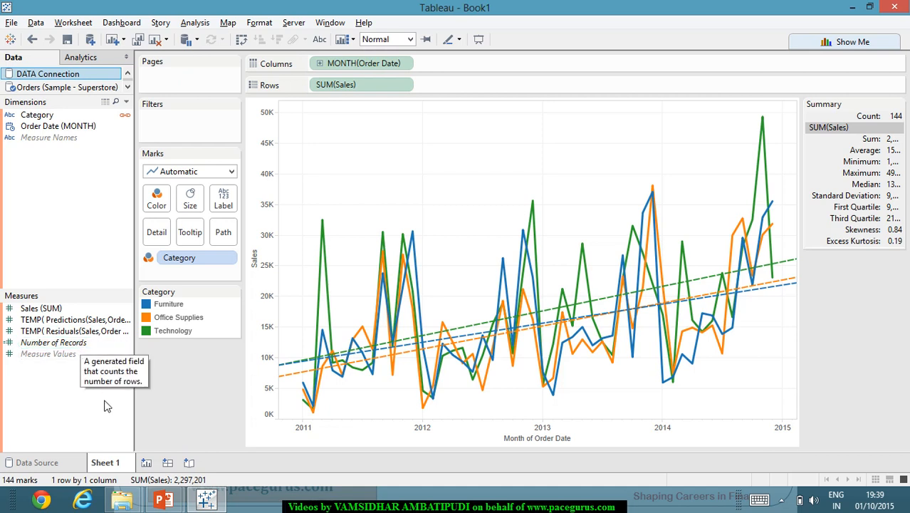
- On a new worksheet, plot the exported trend line residuals as rows against the predictions as columns
left_click(146, 464)
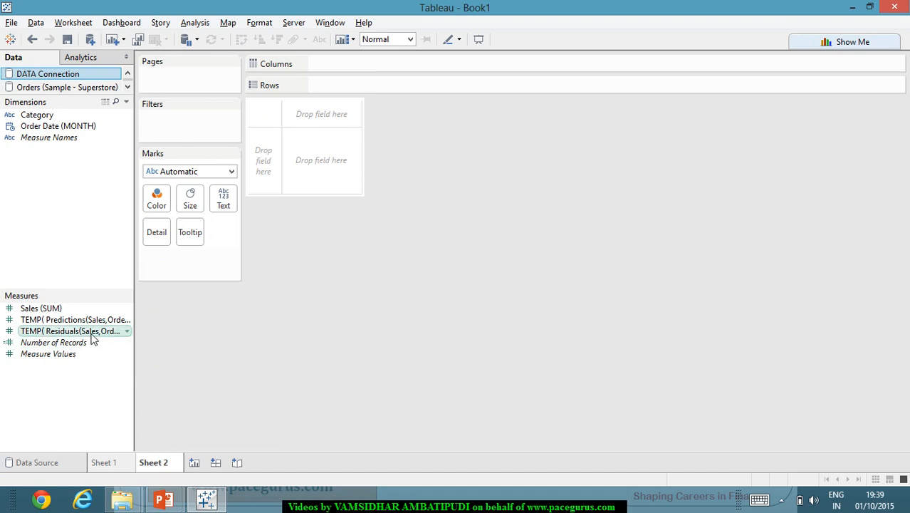
mouse_move(91, 339)
left_mouse_down()
mouse_move(300, 249)
mouse_move(410, 86)
left_mouse_up()
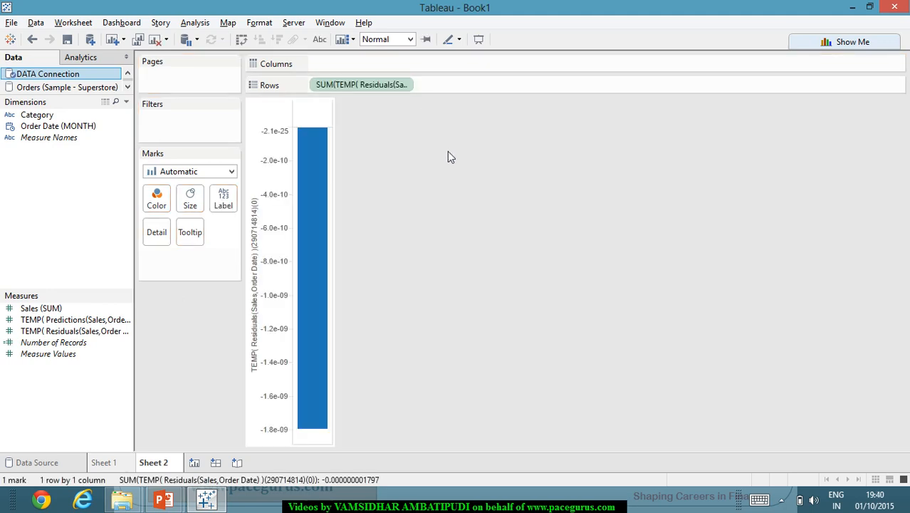
mouse_move(95, 320)
left_mouse_down()
mouse_move(97, 328)
mouse_move(429, 71)
left_mouse_up()
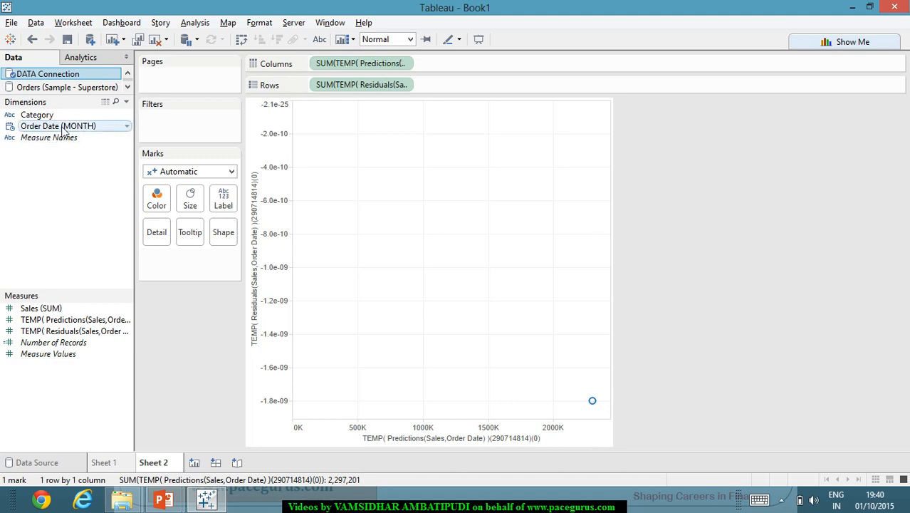
- Color the residual plot by Category and add Order Date as a detail at exact date level
left_click_drag(63, 129, 156, 200)
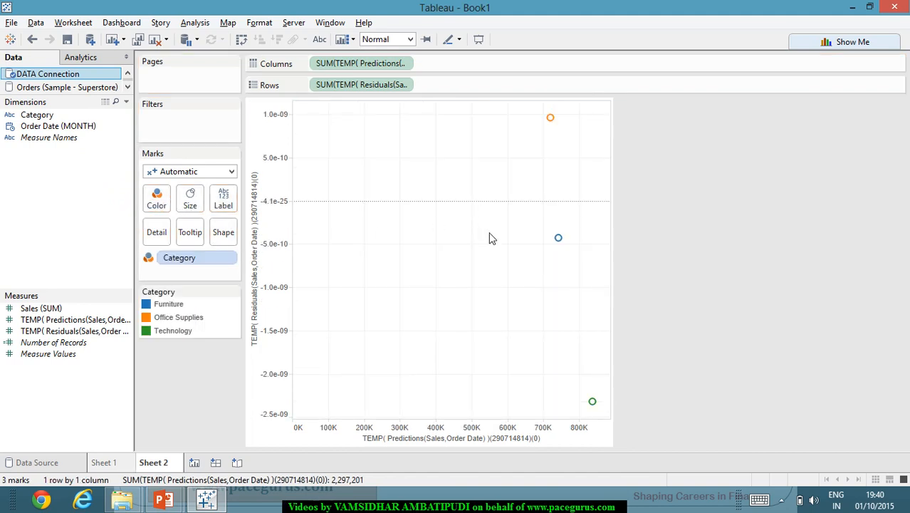
left_click_drag(35, 126, 159, 236)
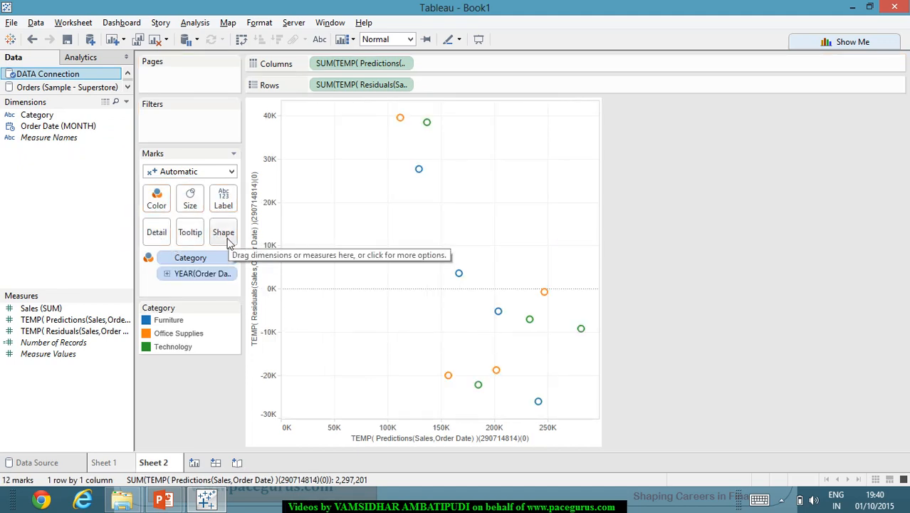
right_click(184, 276)
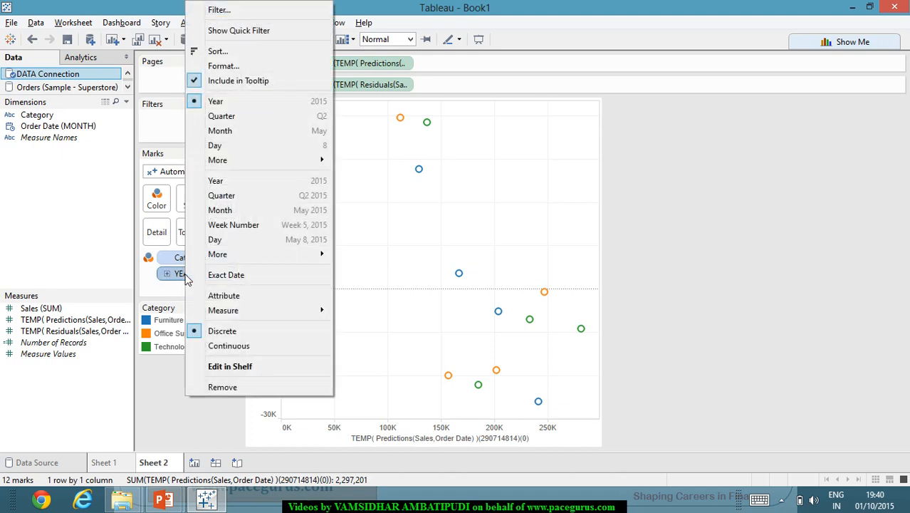
left_click(264, 276)
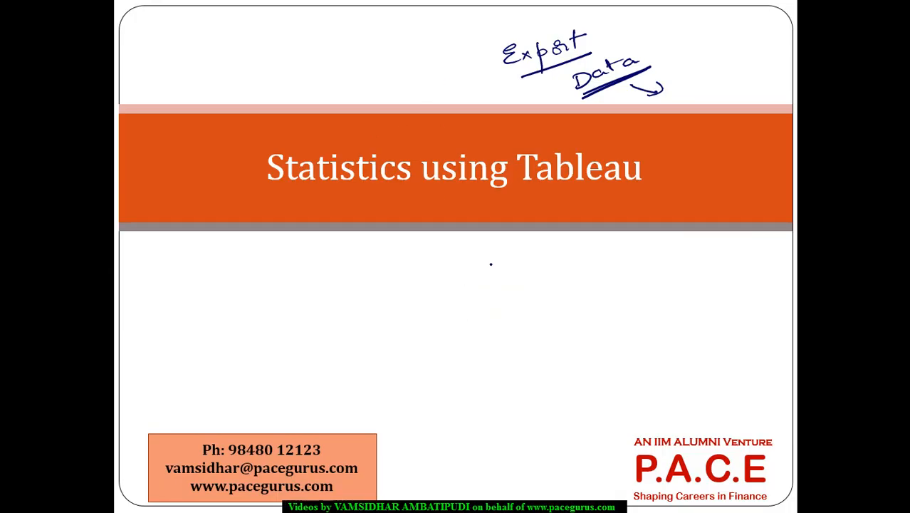
- On the PowerPoint title slide, handwrite "Distribution" below the title with a double underline, and return to Tableau
mouse_move(503, 260)
left_mouse_down()
mouse_move(498, 285)
mouse_move(535, 277)
mouse_move(567, 250)
mouse_move(603, 252)
mouse_move(629, 235)
mouse_move(673, 230)
left_mouse_up()
left_click(638, 249)
left_click_drag(499, 285, 671, 249)
left_click_drag(470, 307, 671, 251)
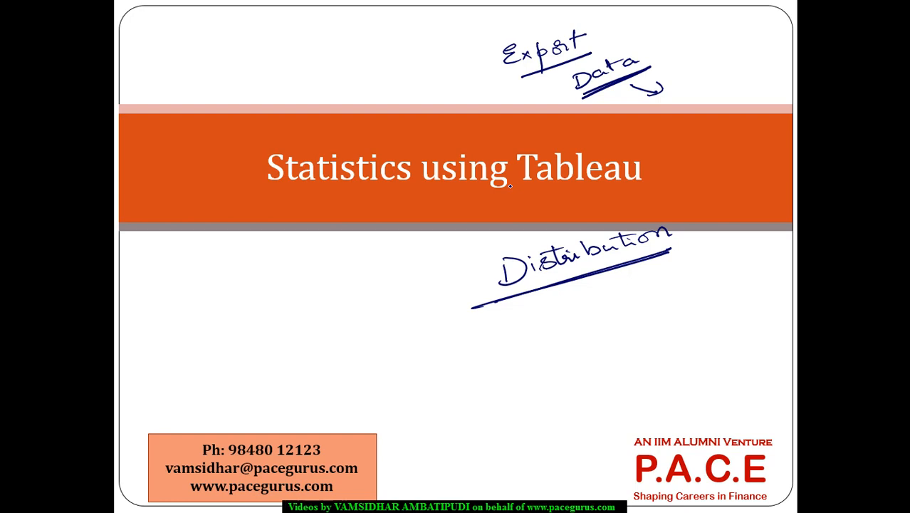
key("alt+Tab")
- Add a distribution band per pane to the sales line chart on Sheet 1
left_click(195, 24)
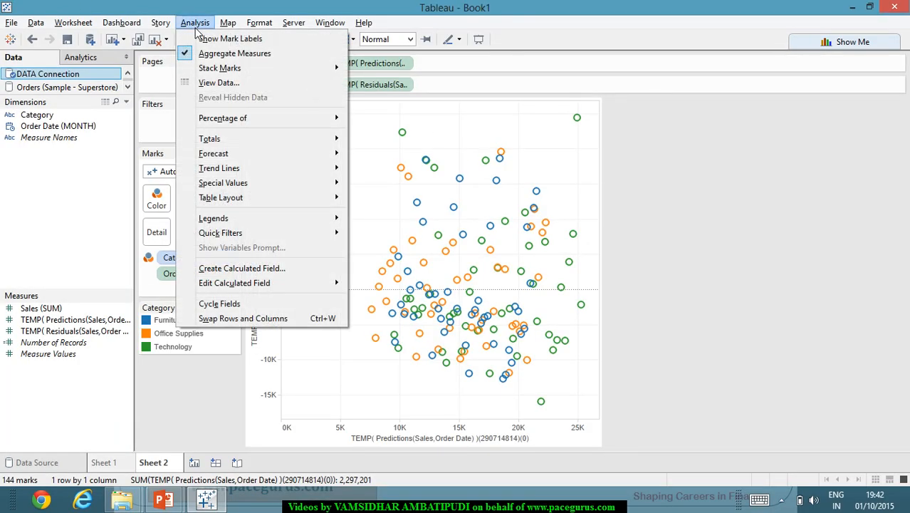
left_click(118, 468)
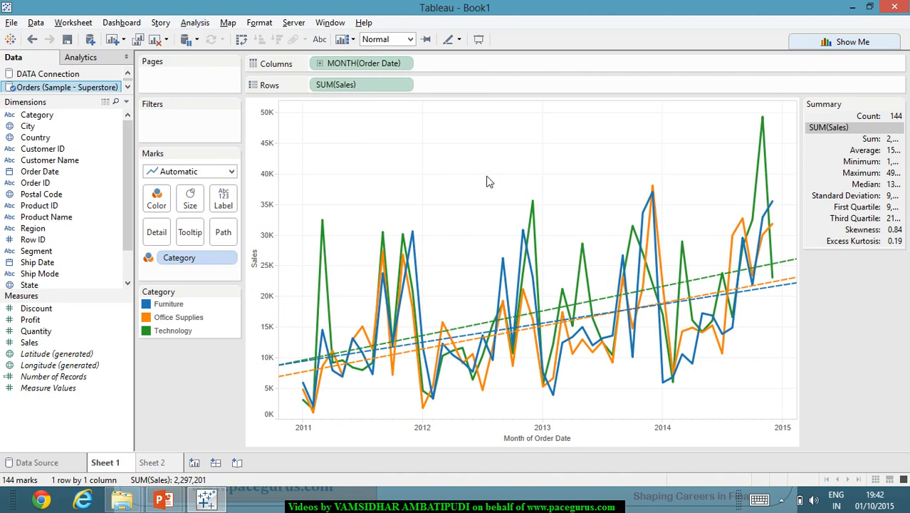
left_click(92, 63)
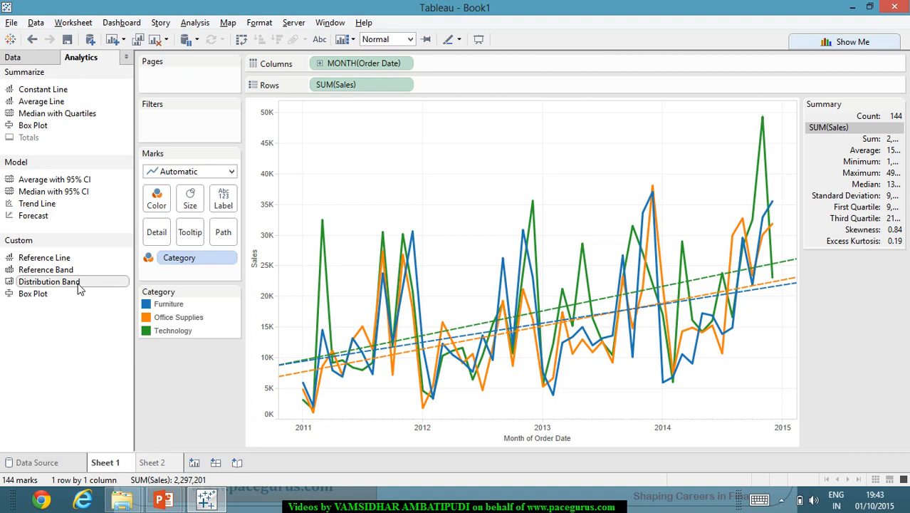
left_click_drag(79, 287, 412, 307)
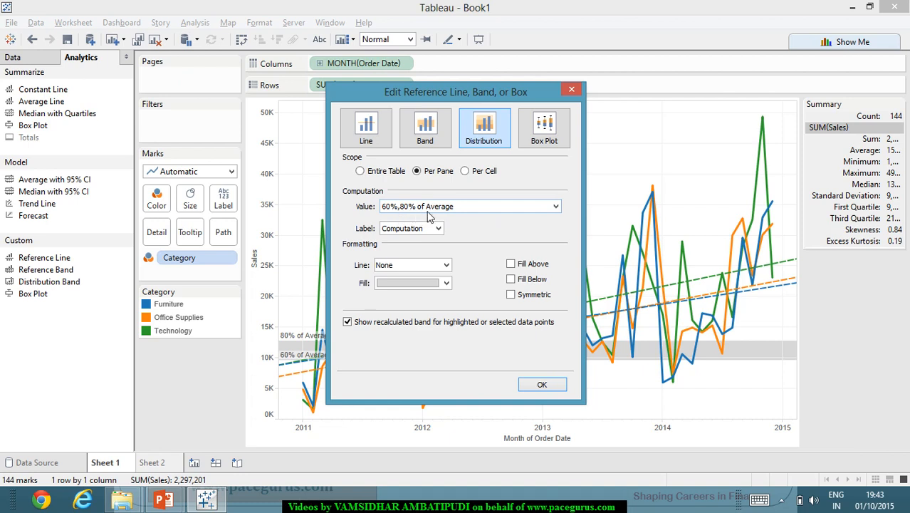
- Try the distribution band's computation as the 95th percentile and as quantiles with 4 tiles
left_click(556, 207)
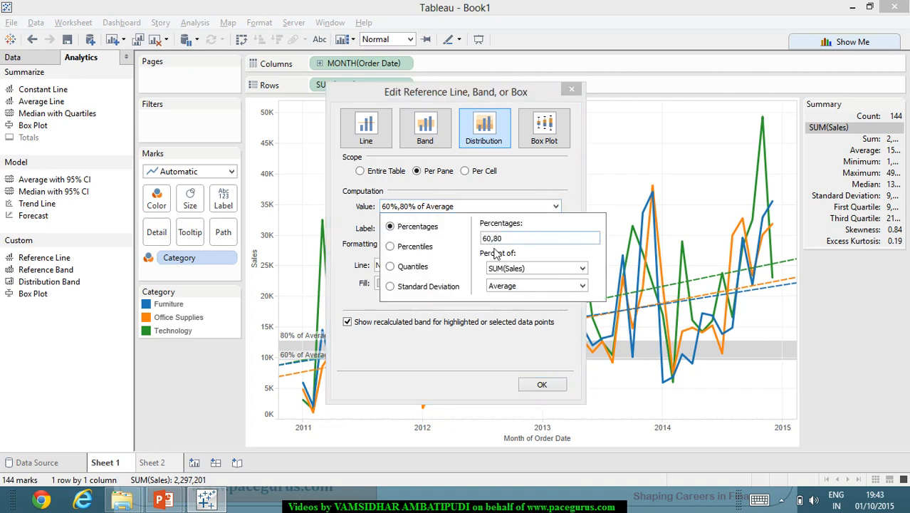
left_click(391, 247)
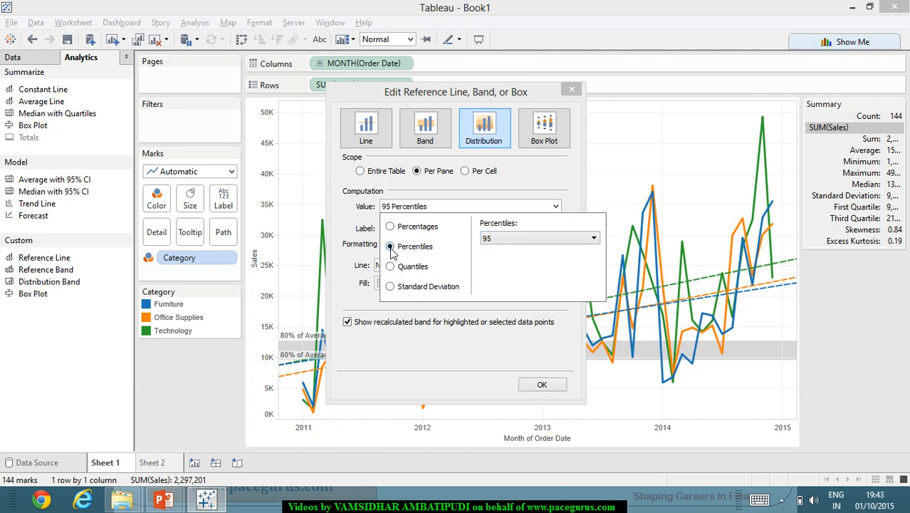
left_click(586, 240)
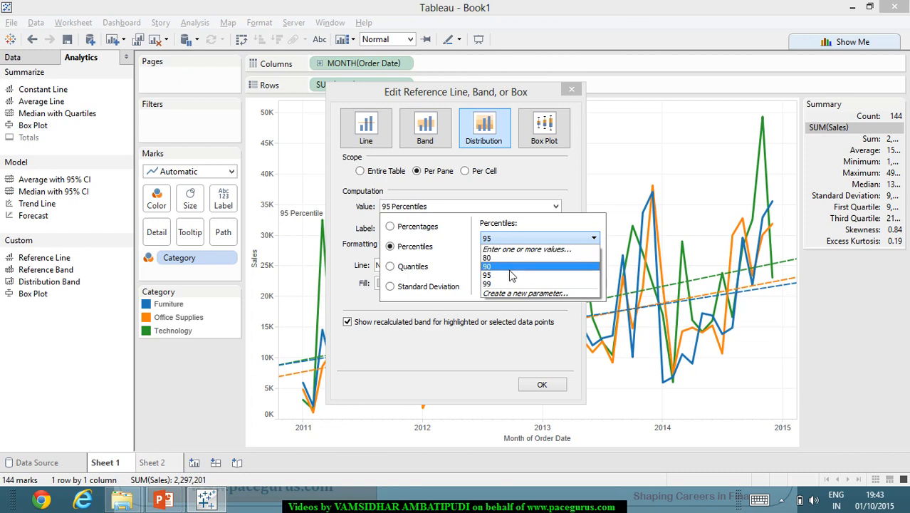
left_click(576, 237)
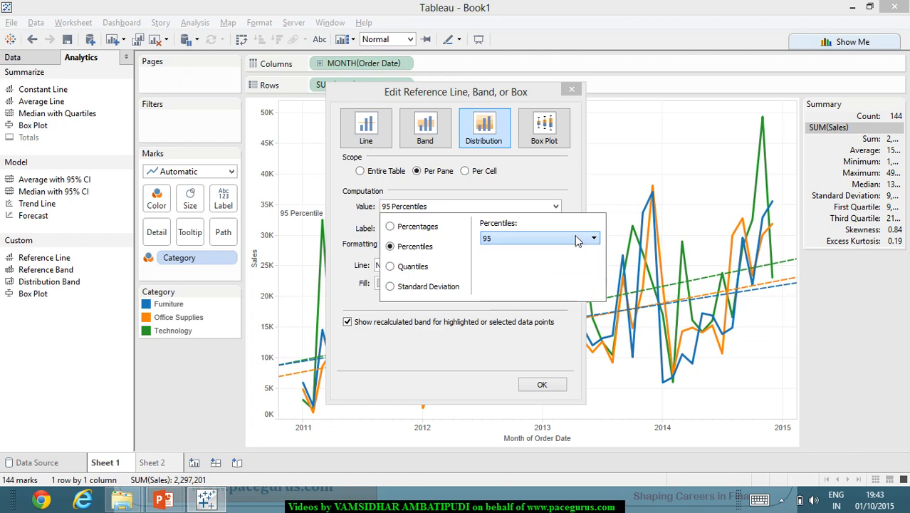
left_click(411, 271)
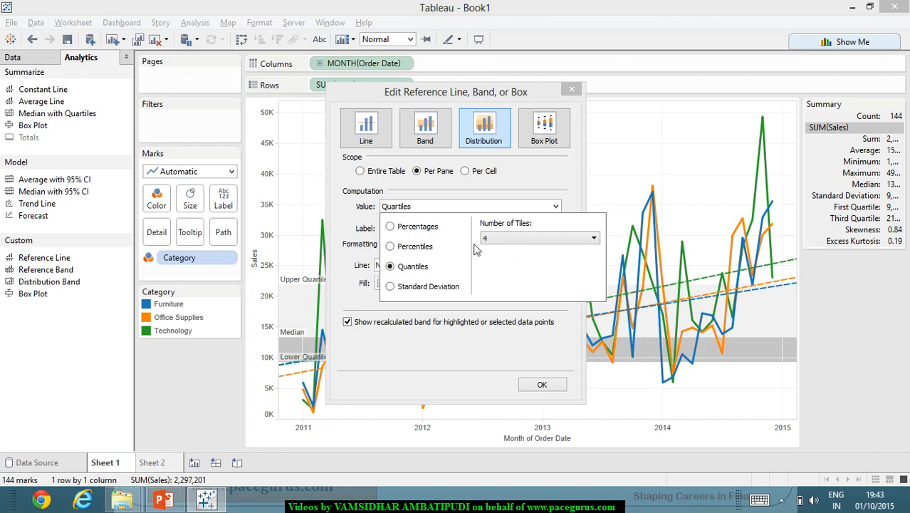
left_click(547, 237)
left_click(547, 237)
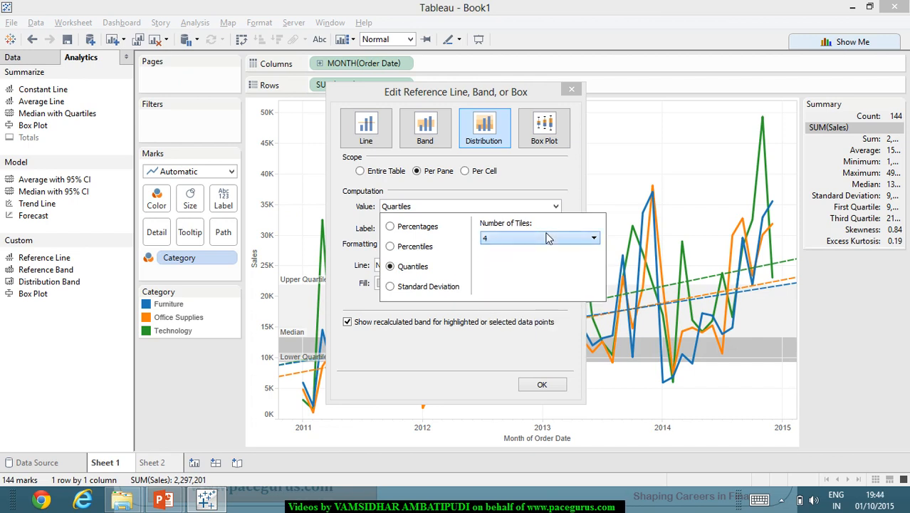
- Set the distribution band to -1,1 sample standard deviations with entire table scope and the Computation label, and apply it
left_click(418, 288)
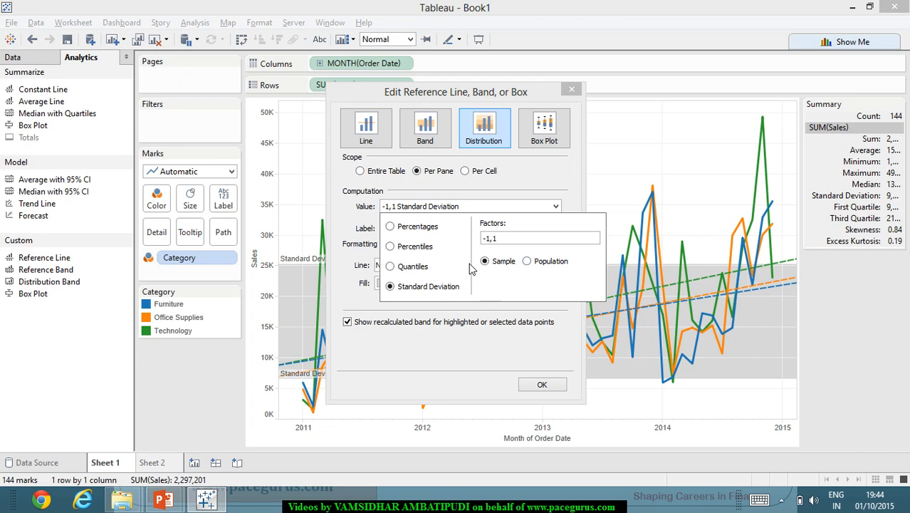
left_click(510, 183)
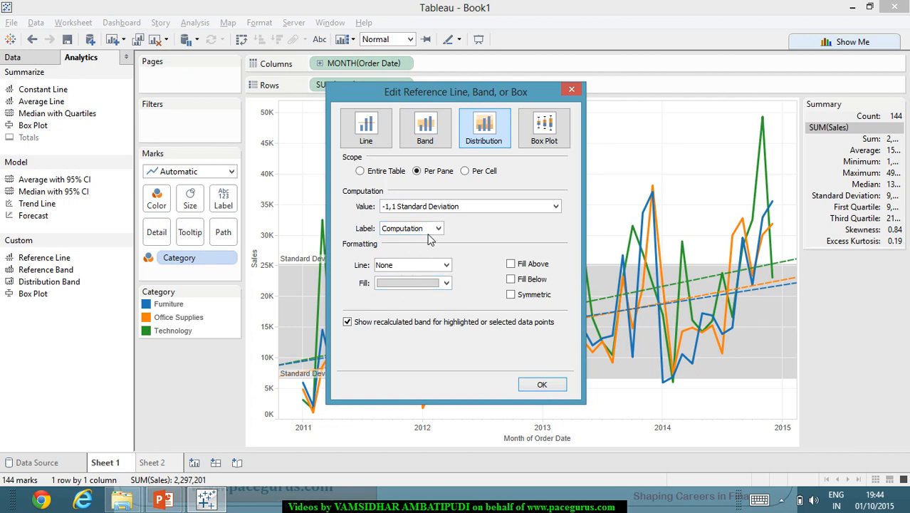
left_click(359, 172)
left_click(437, 229)
left_click(438, 231)
left_click(542, 384)
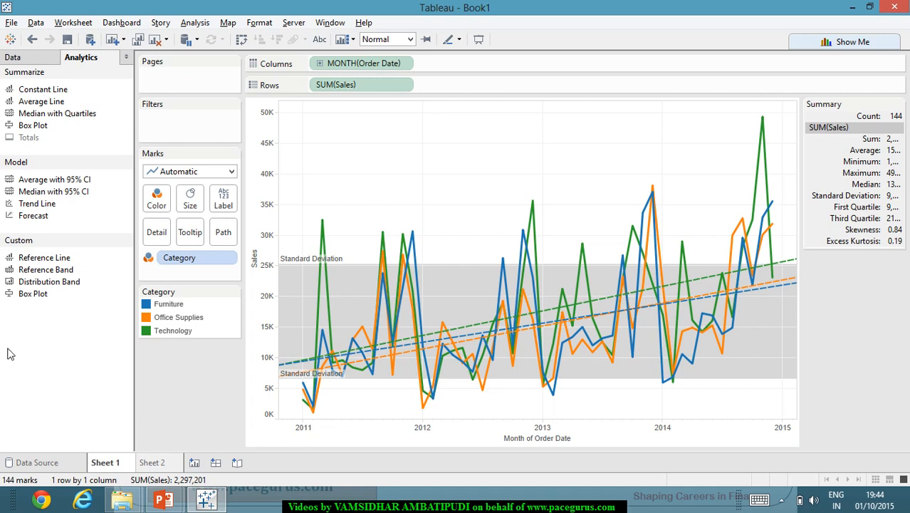
- Try to add a box plot to the sales line chart
left_click_drag(41, 295, 481, 357)
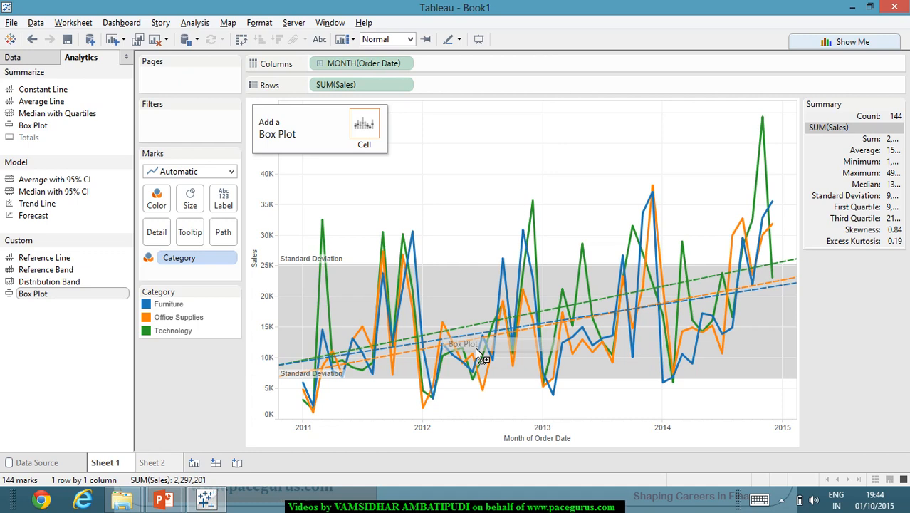
left_click_drag(477, 354, 416, 125)
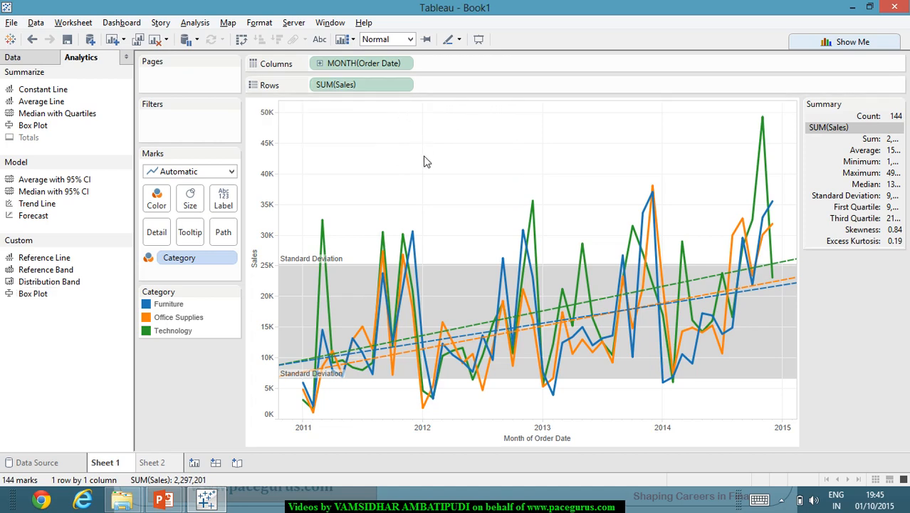
- Add a box plot to the sales line chart, with whiskers extending to data within 1.5 times the IQR
left_click_drag(44, 300, 352, 304)
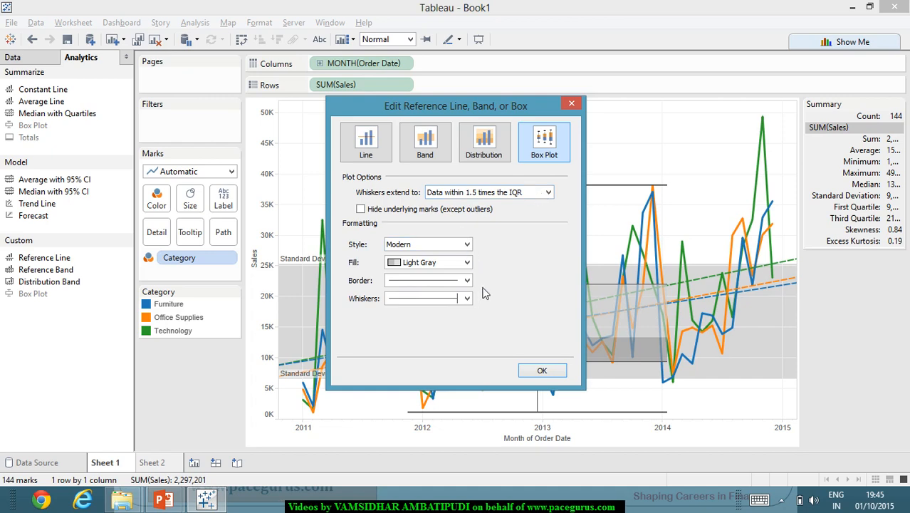
left_click(540, 370)
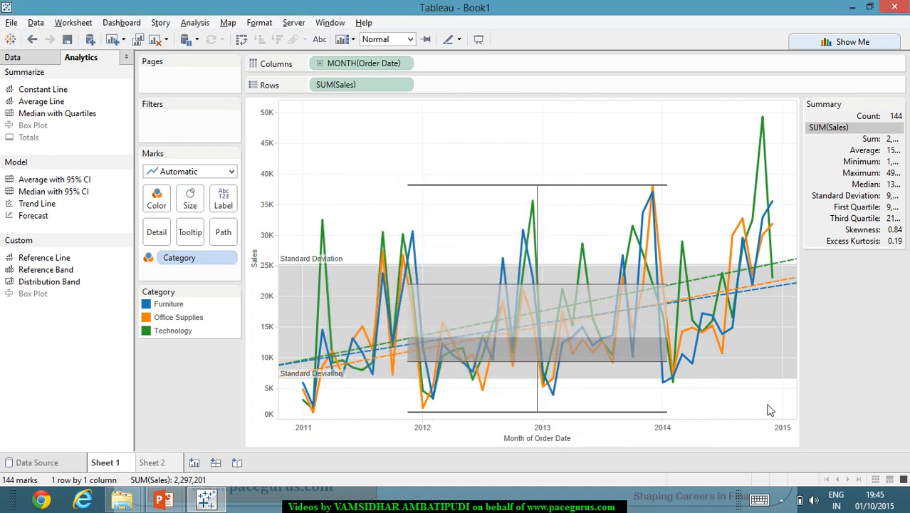
double_click(593, 349)
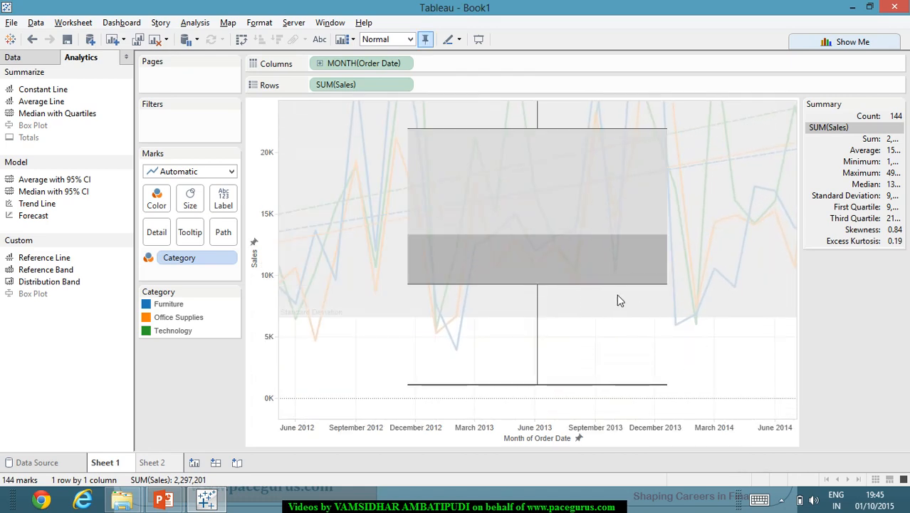
double_click(739, 108)
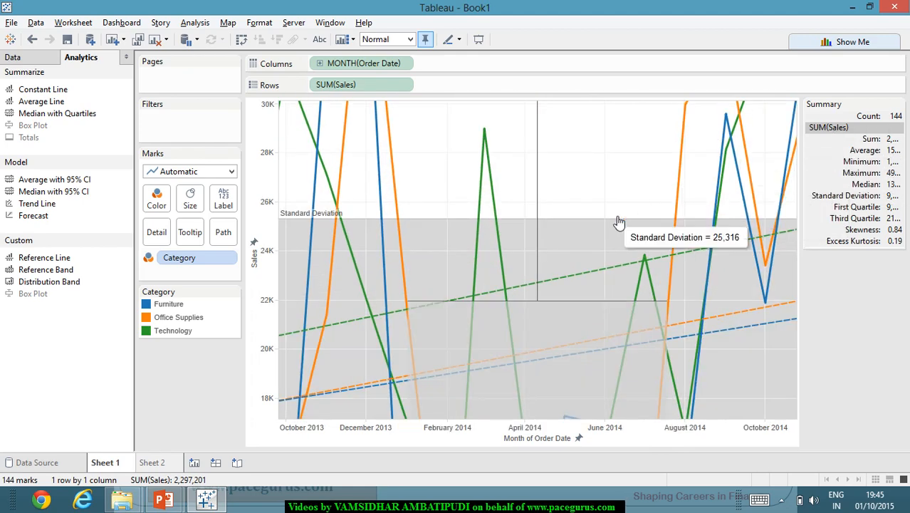
left_click(616, 218)
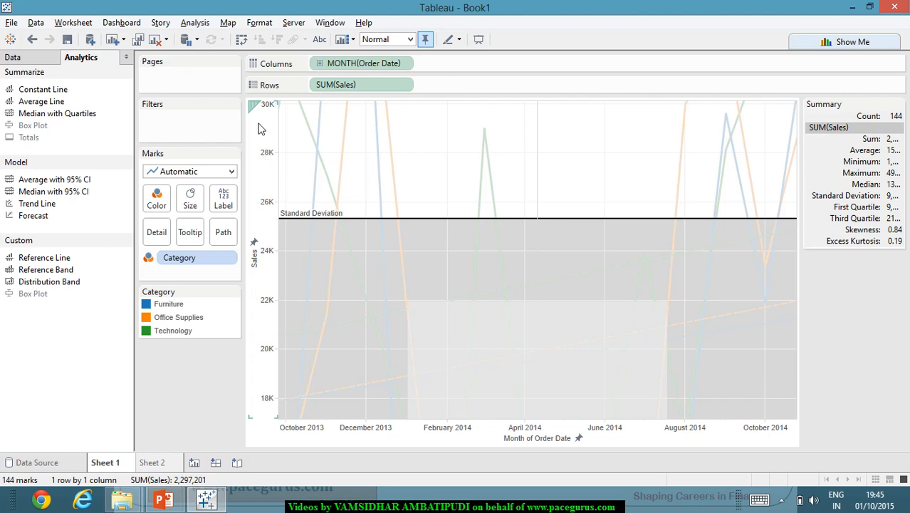
left_click(356, 123)
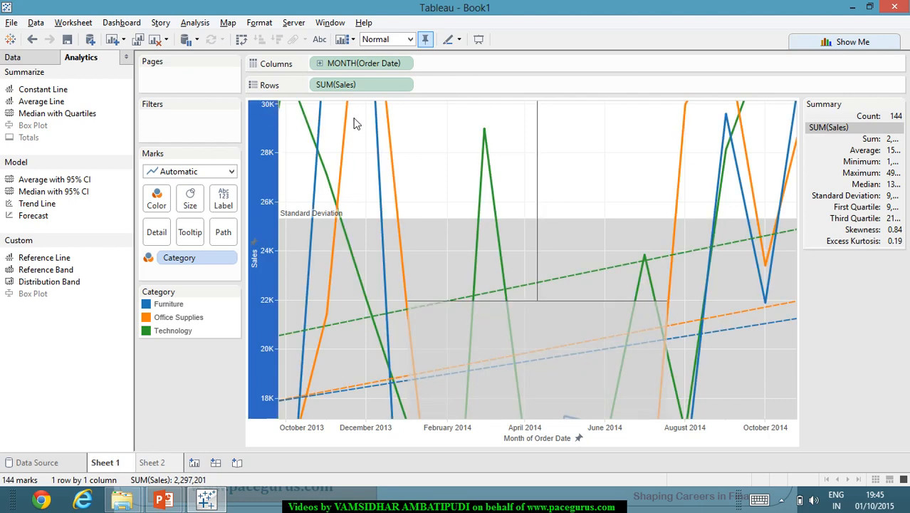
left_click(391, 140)
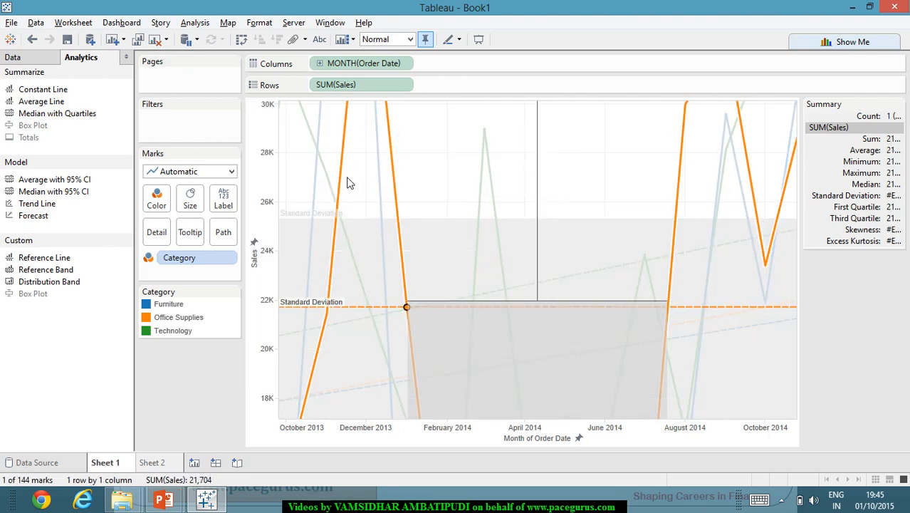
left_click(311, 156)
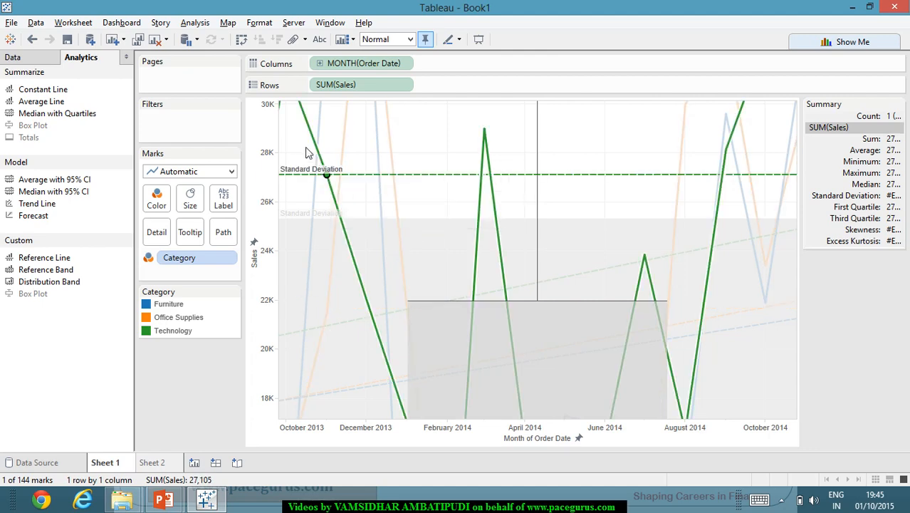
left_click(308, 151)
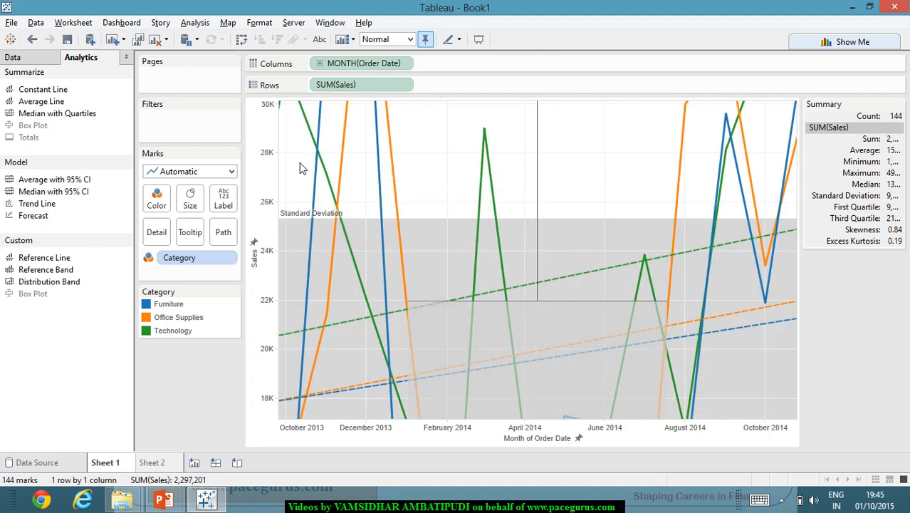
- Set the Sheet 1 view to Fit Width
left_click(411, 39)
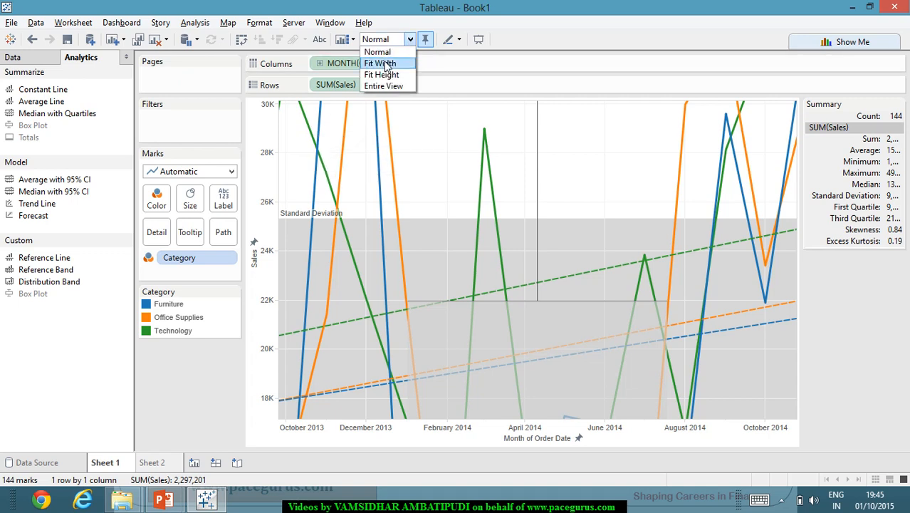
left_click(383, 62)
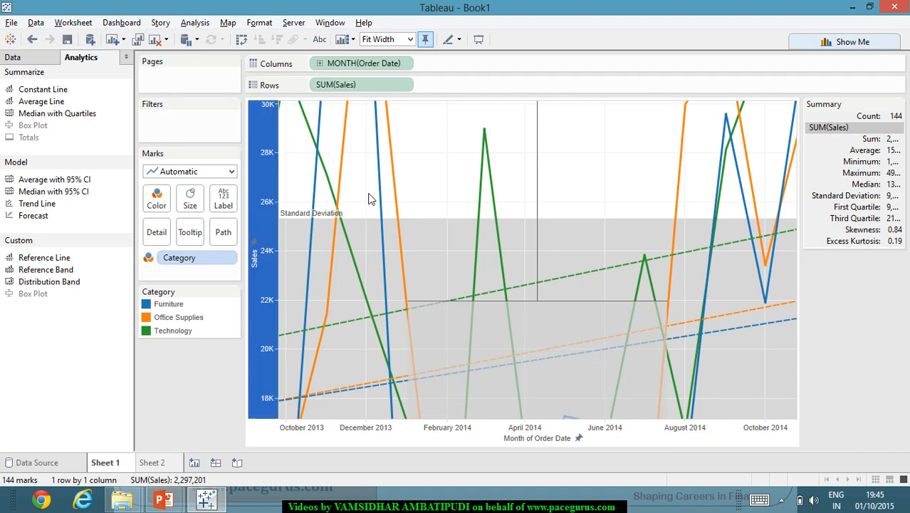
left_click_drag(359, 180, 403, 376)
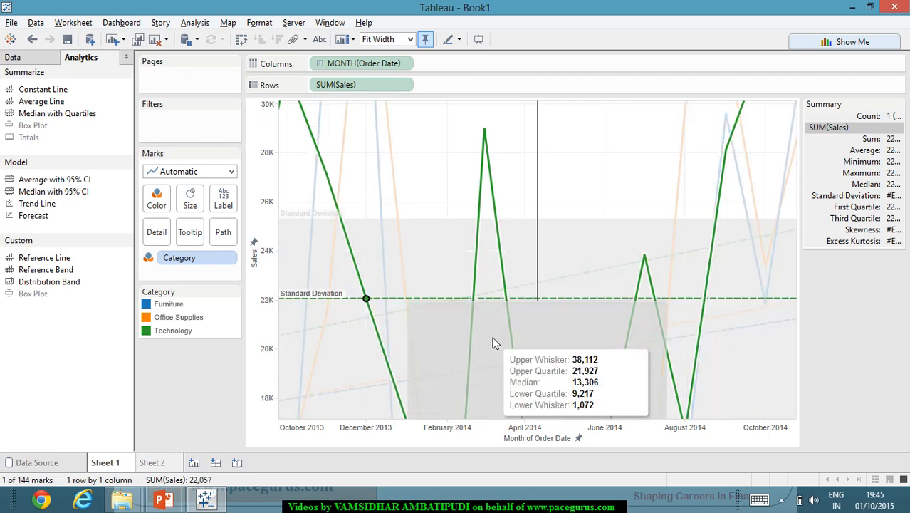
left_click(468, 212)
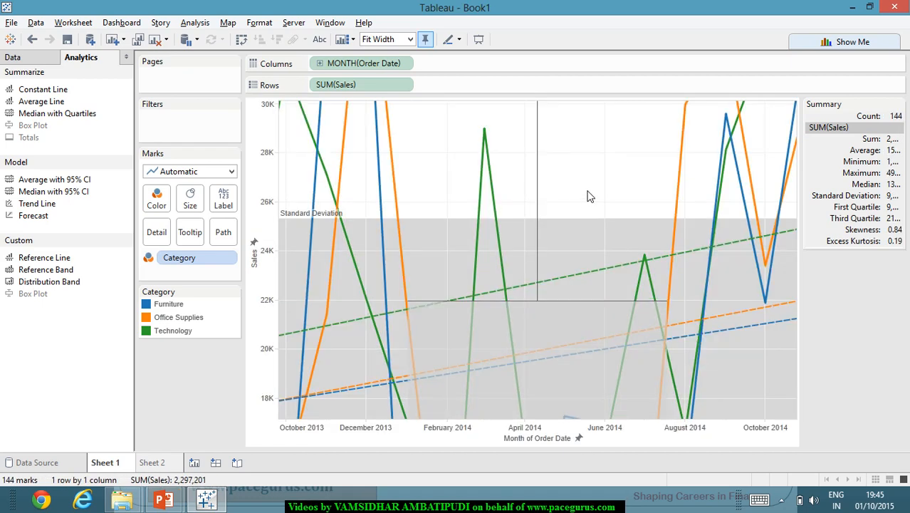
double_click(588, 193)
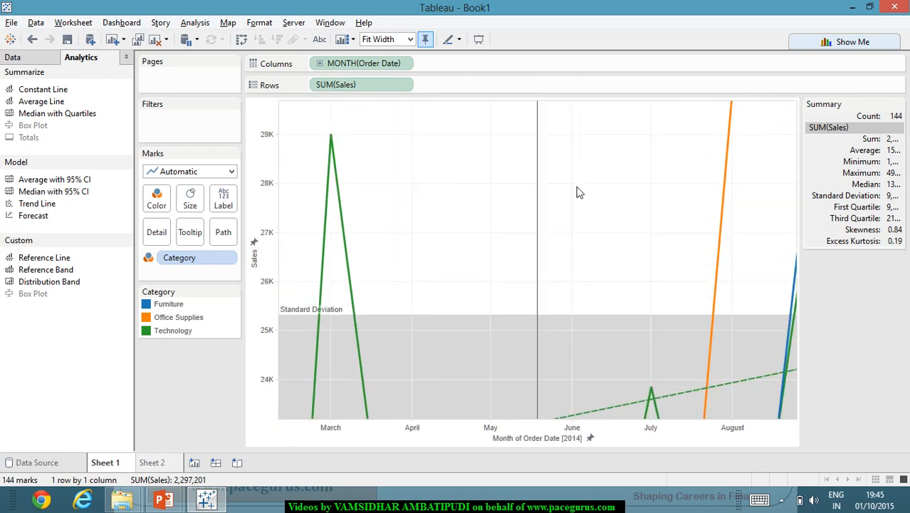
double_click(578, 192)
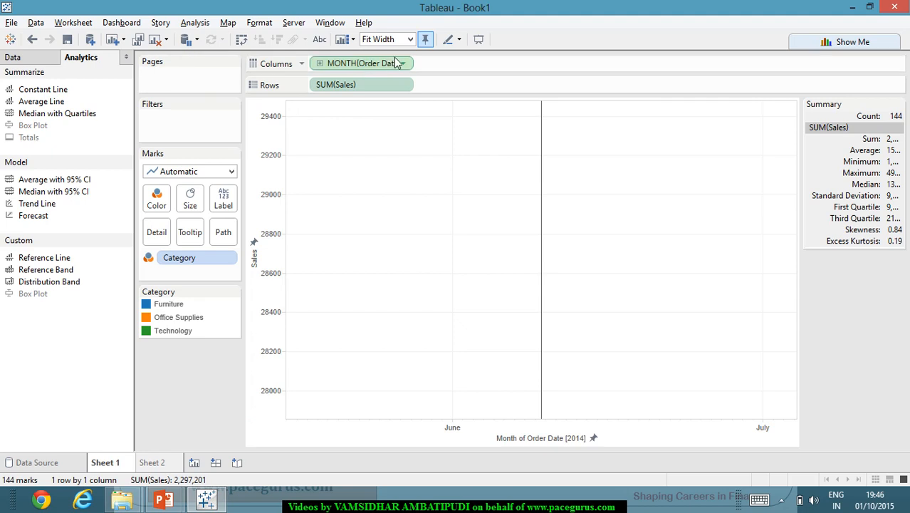
left_click(356, 41)
left_click(29, 25)
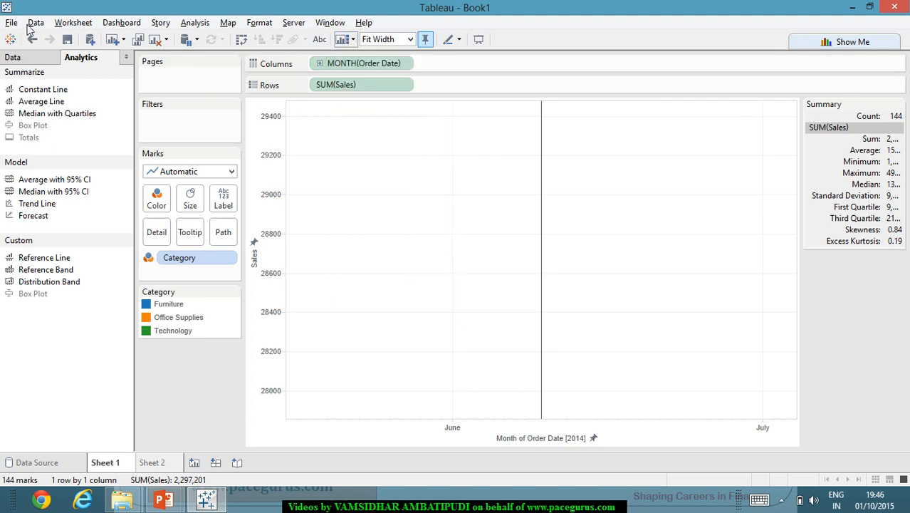
left_click(29, 25)
mouse_move(56, 27)
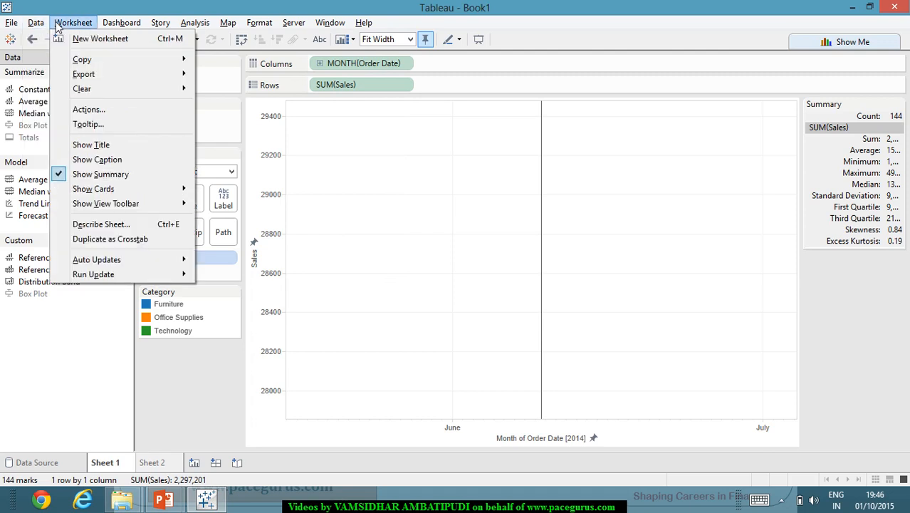
left_click(56, 27)
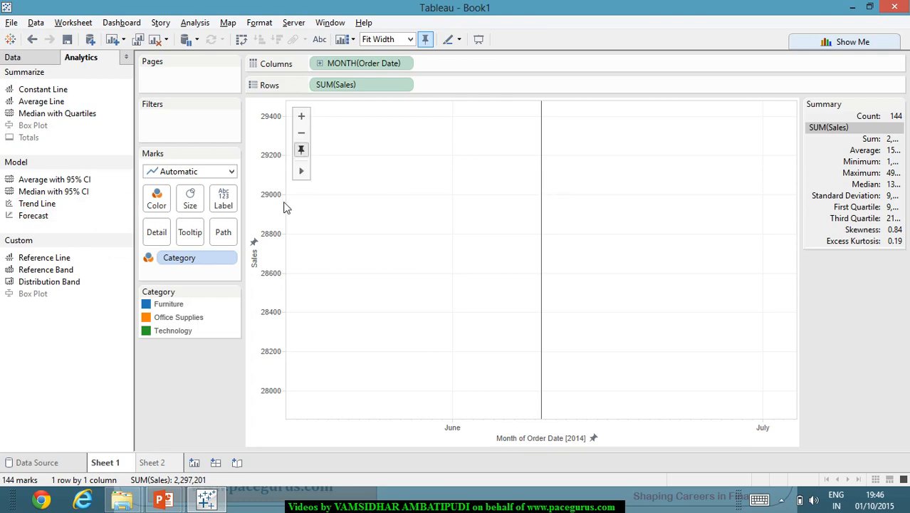
- Zoom the sales chart back out to examine the box plot against the standard deviation band and trend lines
left_click(301, 135)
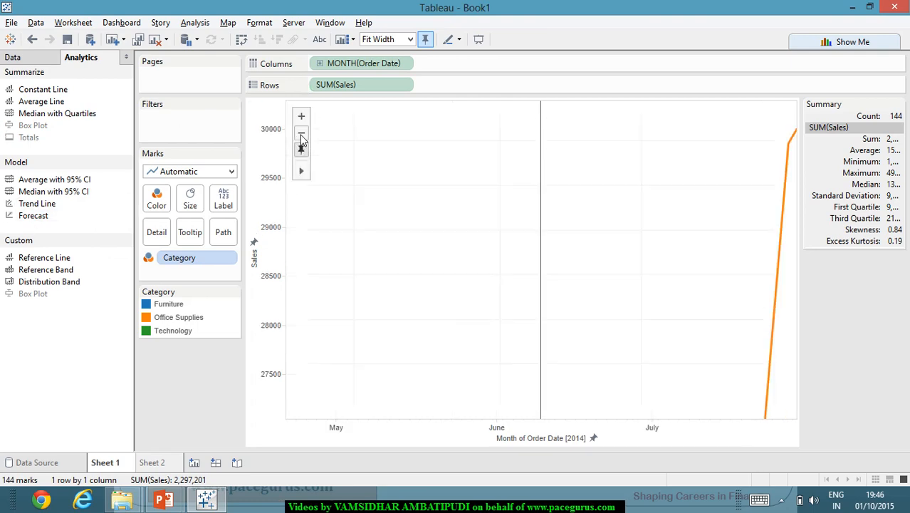
left_click(300, 135)
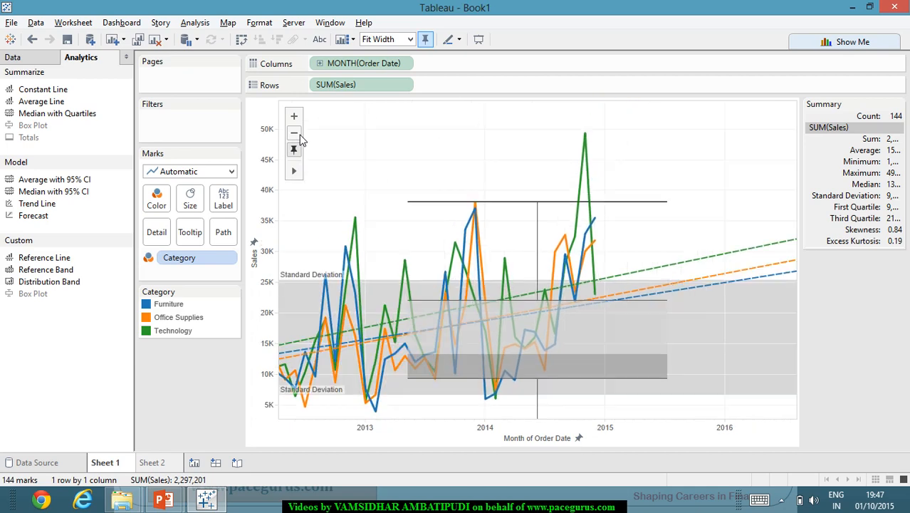
left_click(300, 135)
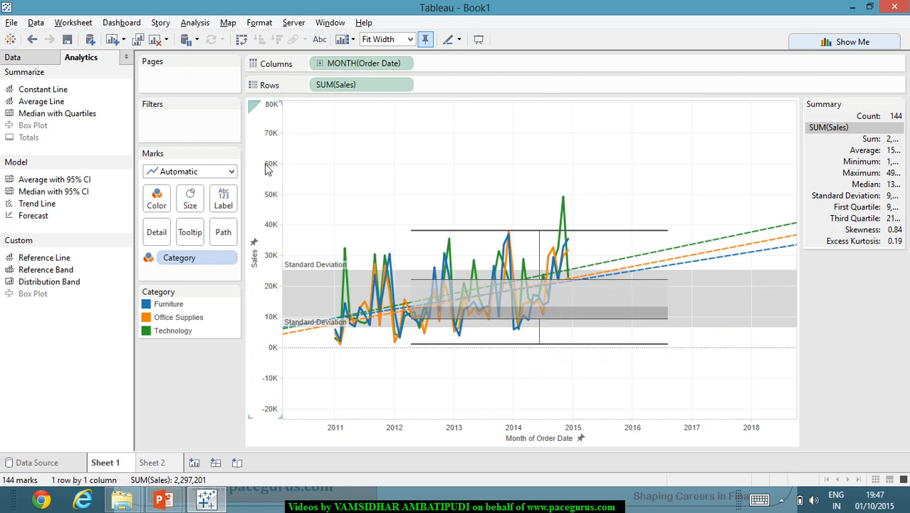
left_click(294, 116)
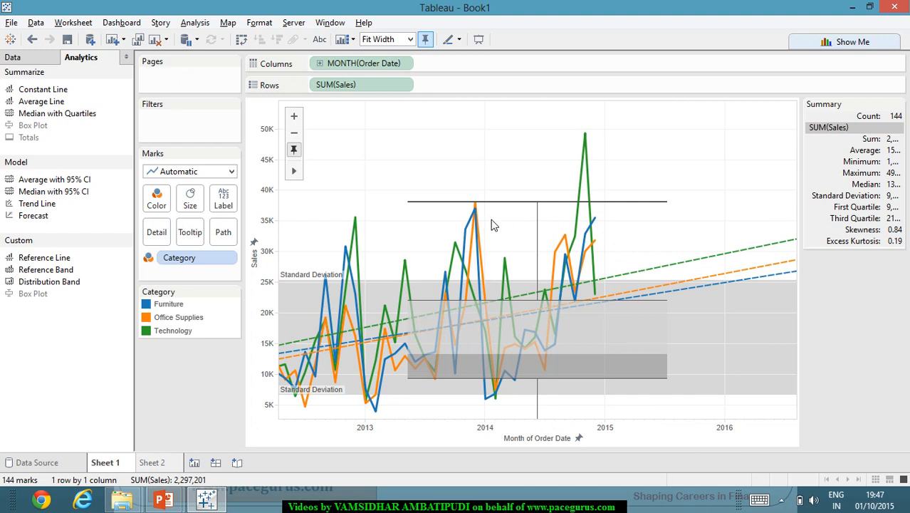
mouse_move(595, 145)
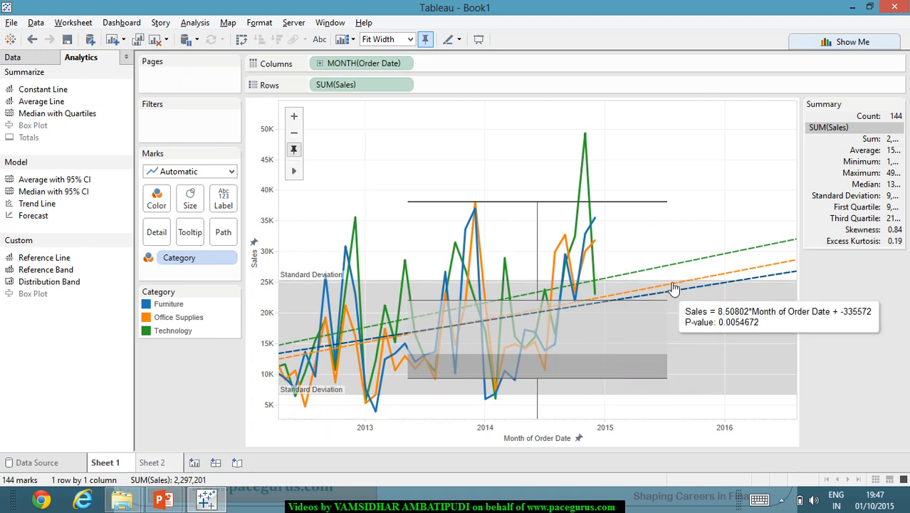
- Add a new worksheet and rename Sheet 2 as Distributions
left_click(195, 462)
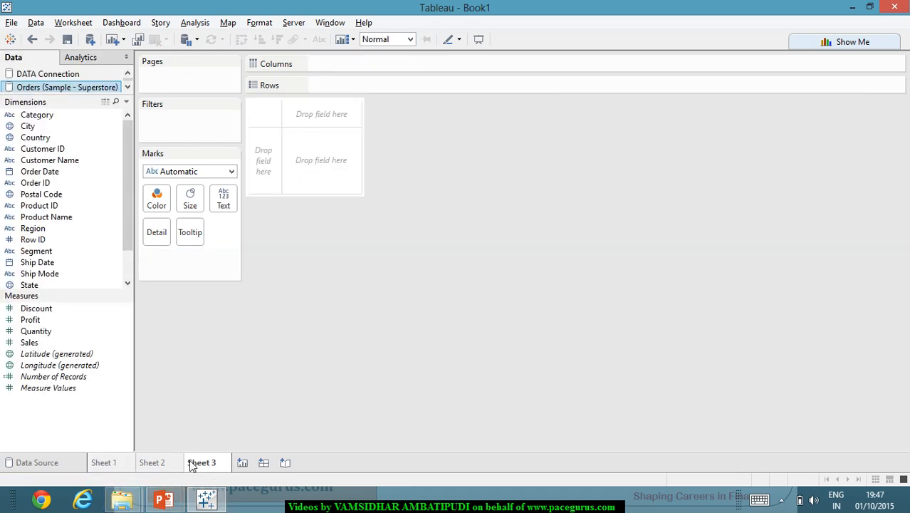
right_click(163, 463)
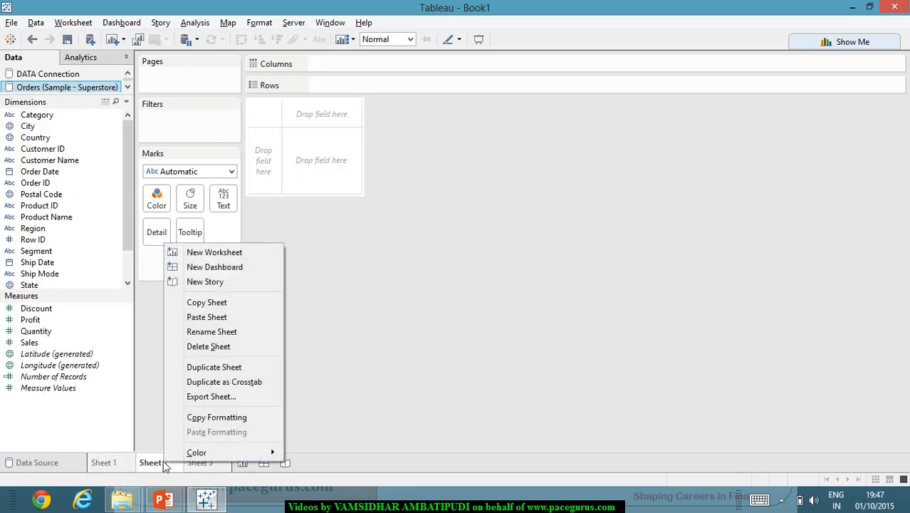
left_click(226, 331)
type("Dist")
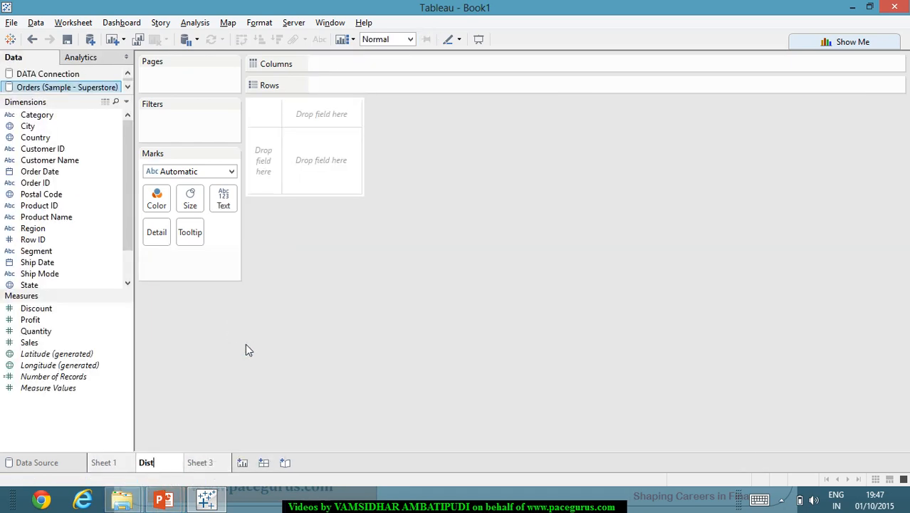
type("ributions")
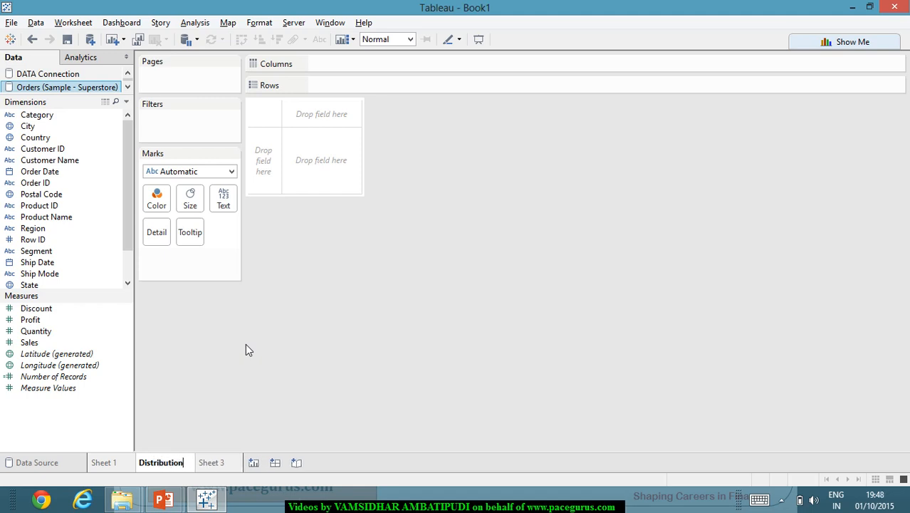
key("Return")
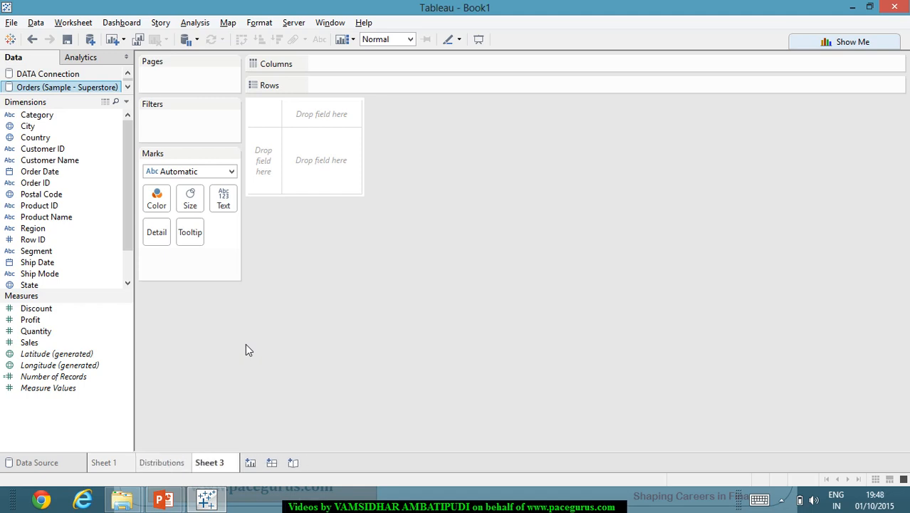
- Rename the new empty worksheet as Forecast
right_click(223, 464)
left_click(313, 335)
type("Forecast")
key("Return")
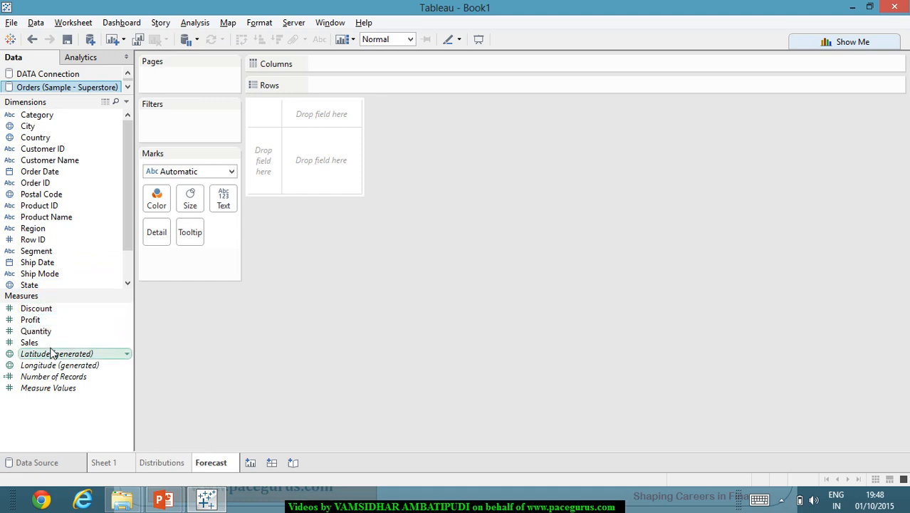
- Build a line chart of summed Sales by continuous quarter of Order Date, with the lines coloured by Region
left_click_drag(50, 342, 360, 65)
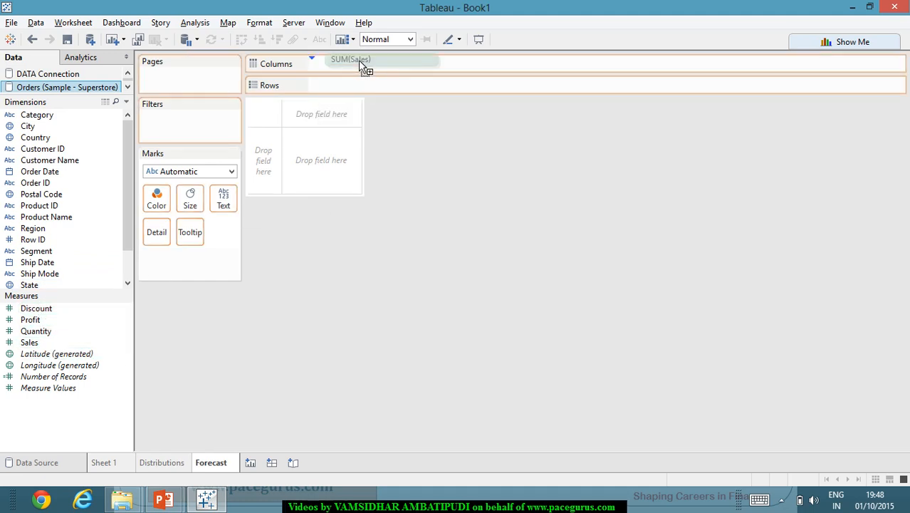
left_click_drag(360, 64, 367, 85)
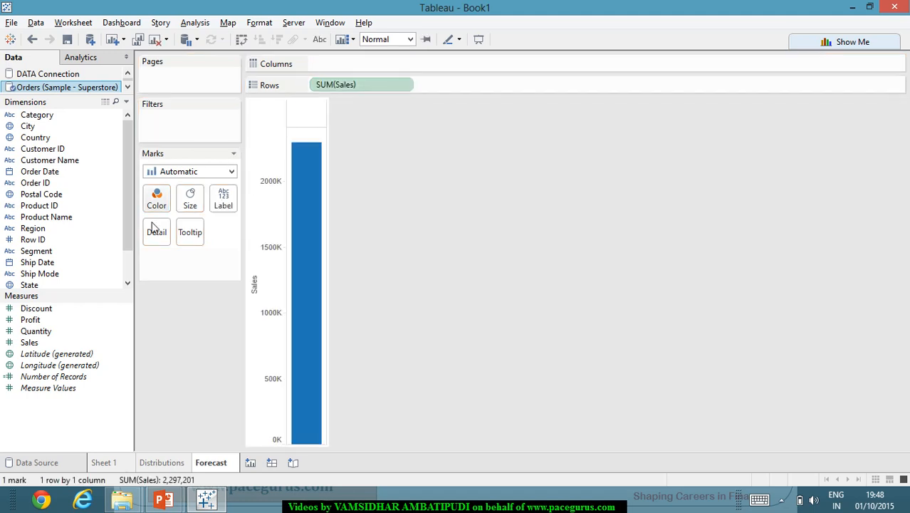
left_click(45, 175)
left_click_drag(47, 176, 390, 67)
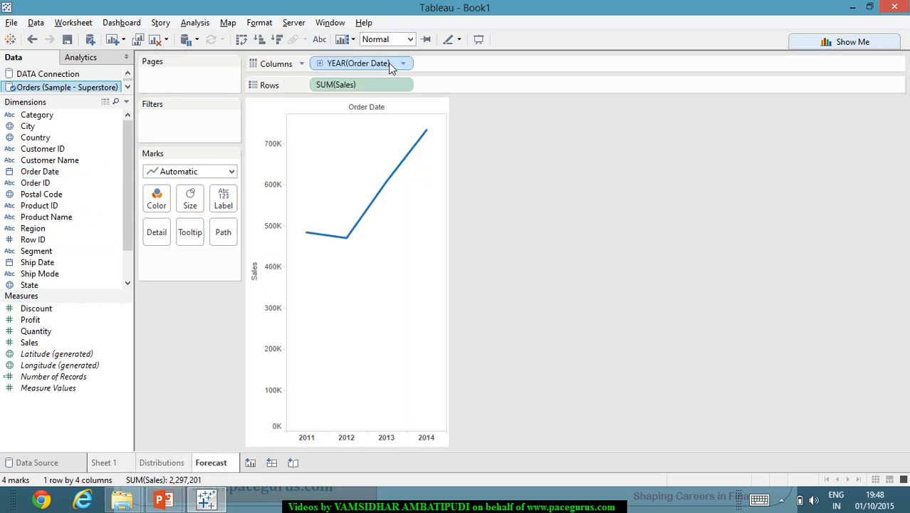
right_click(388, 63)
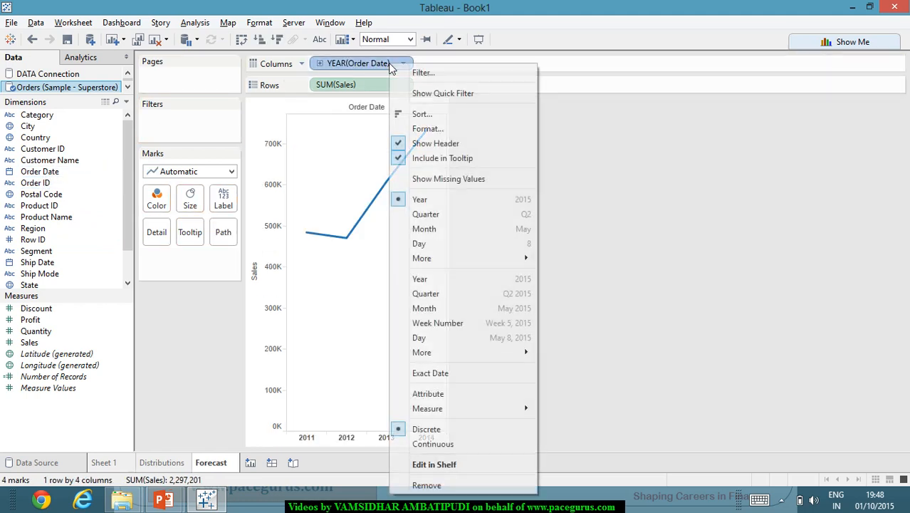
left_click(509, 292)
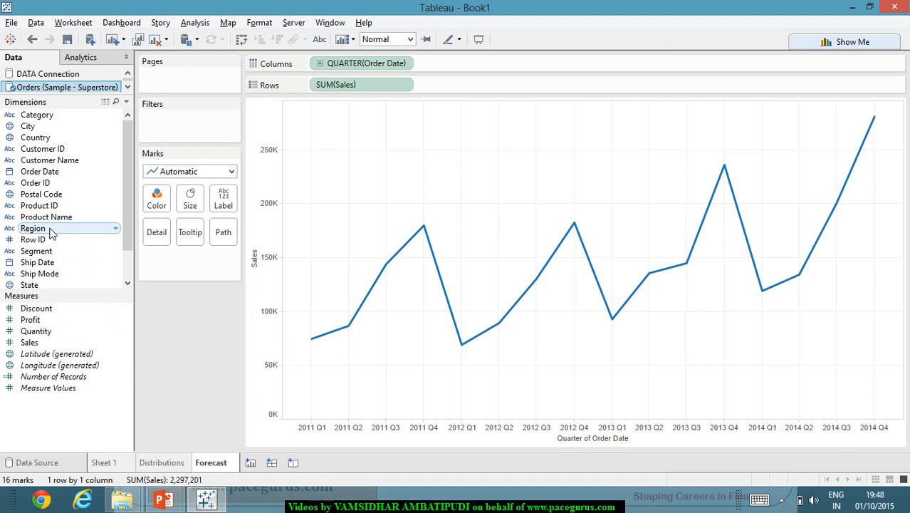
left_click_drag(50, 234, 156, 200)
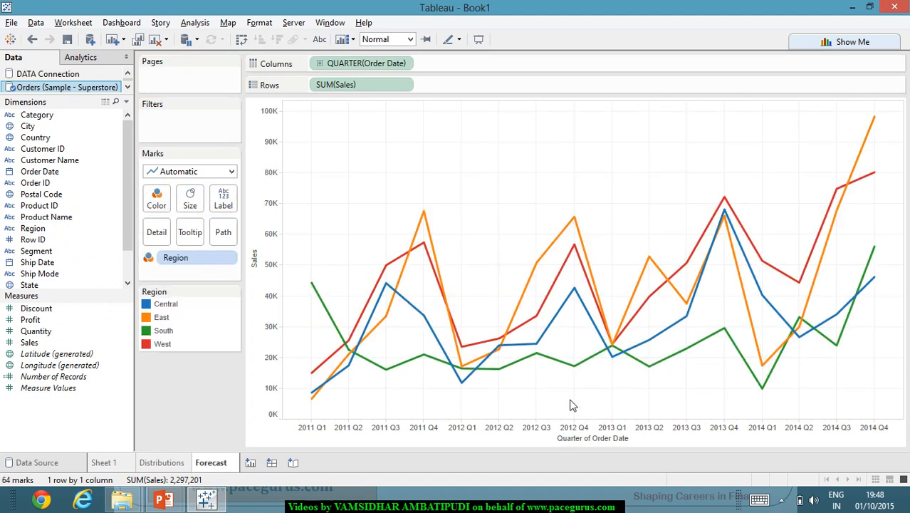
- Show a trend line for each region on the quarterly sales chart and turn off the confidence bands
left_click(203, 24)
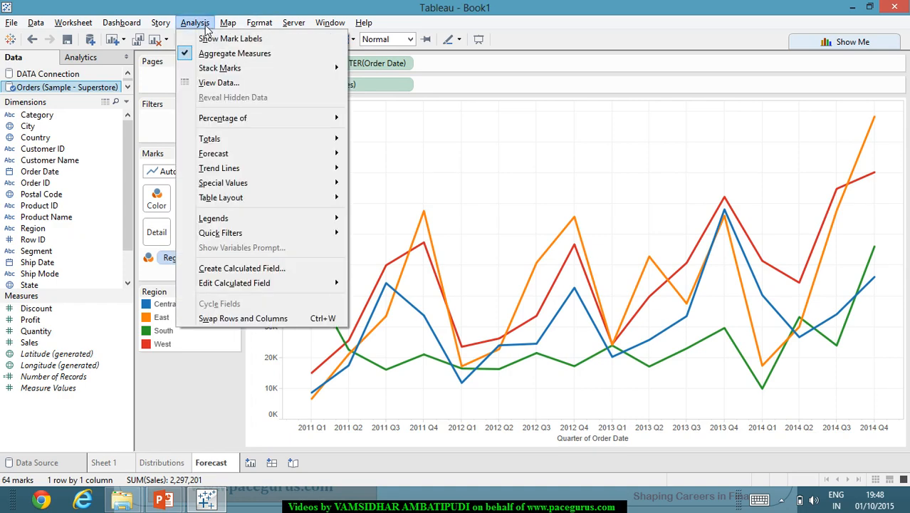
mouse_move(321, 169)
left_click(376, 176)
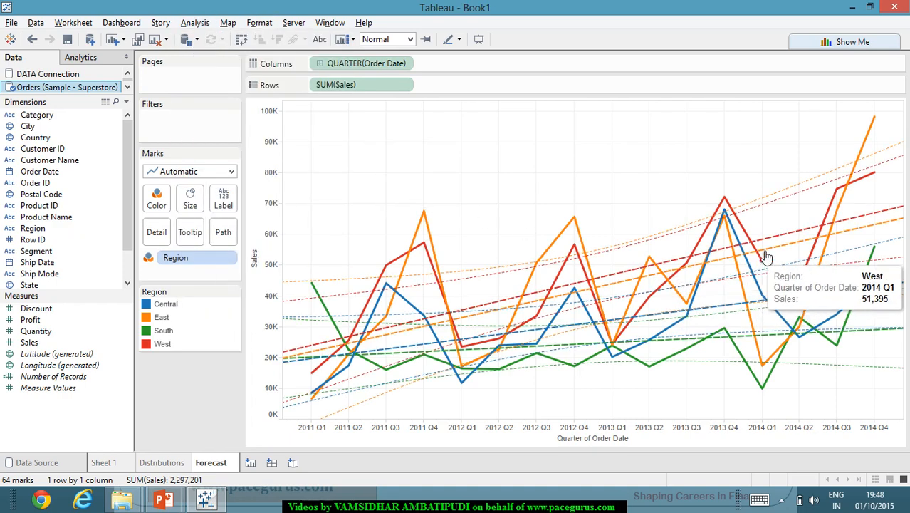
right_click(783, 235)
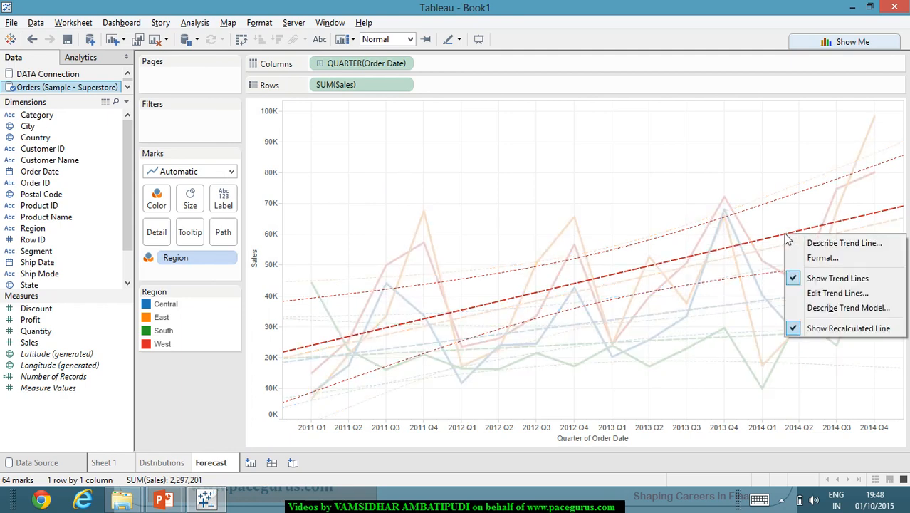
left_click(828, 293)
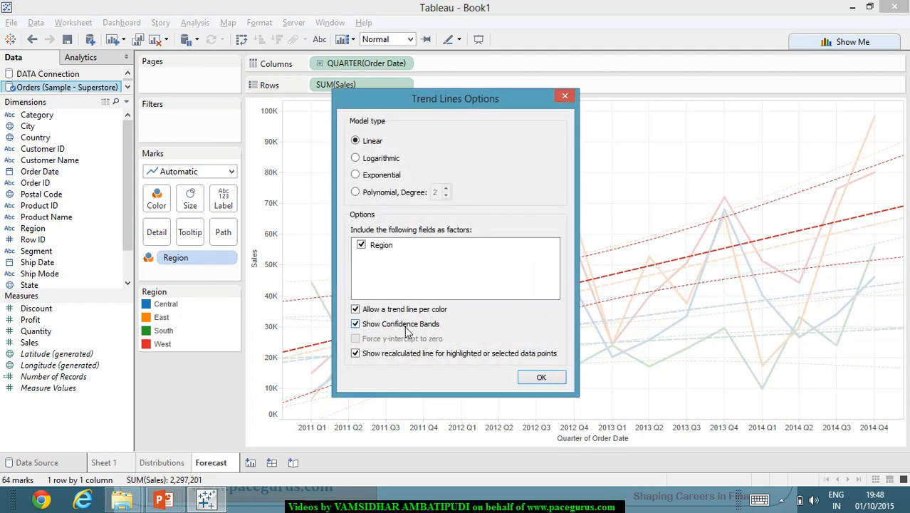
left_click(356, 324)
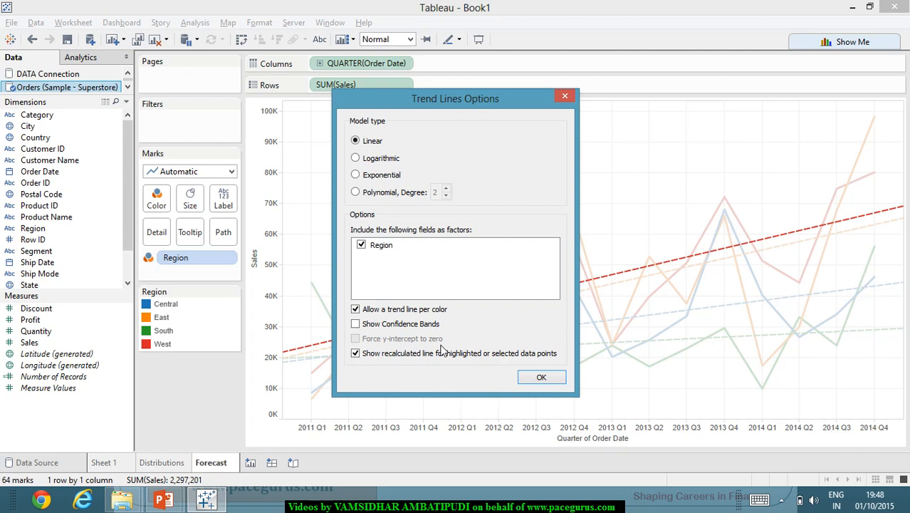
left_click(542, 377)
left_click(659, 130)
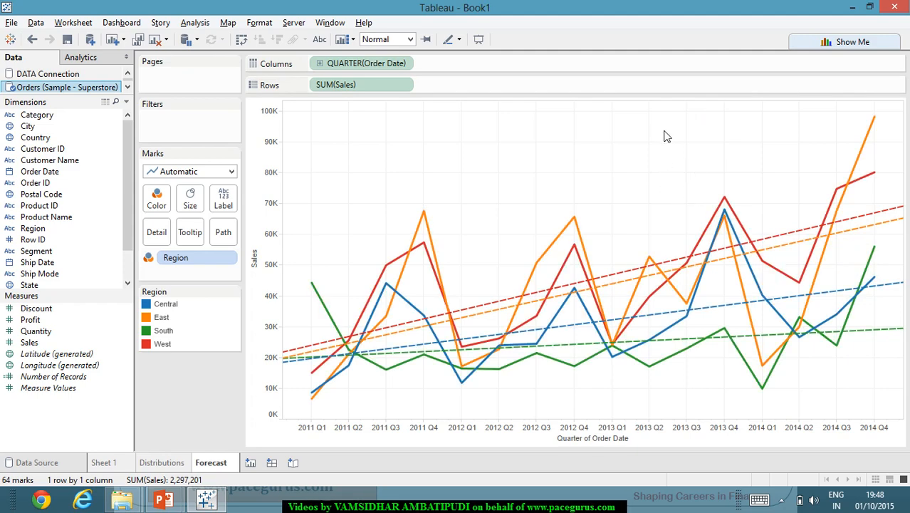
- Show a sales forecast with its prediction intervals on the quarterly chart by region
mouse_move(509, 298)
left_click(197, 24)
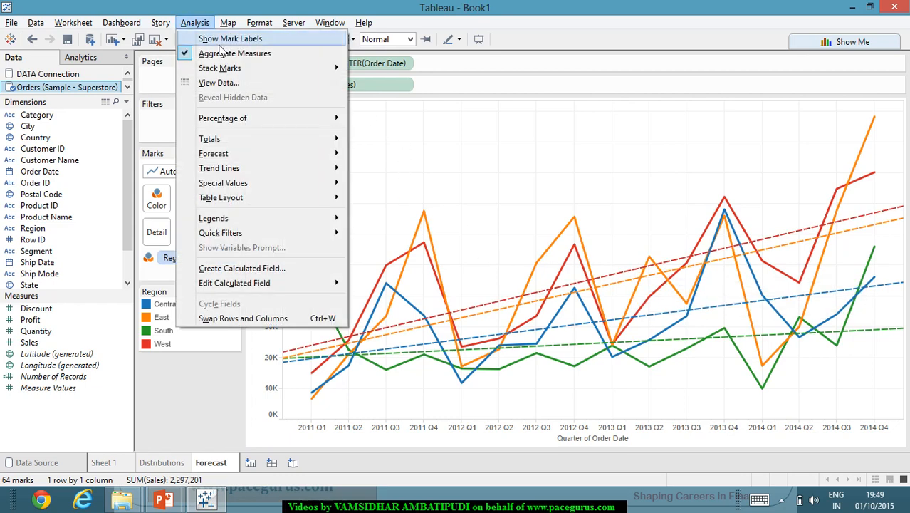
mouse_move(290, 139)
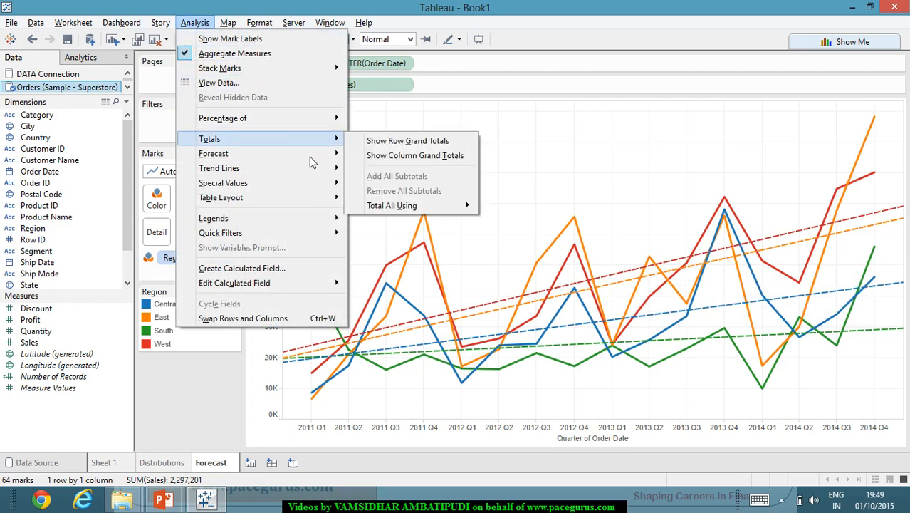
mouse_move(309, 155)
left_click(376, 157)
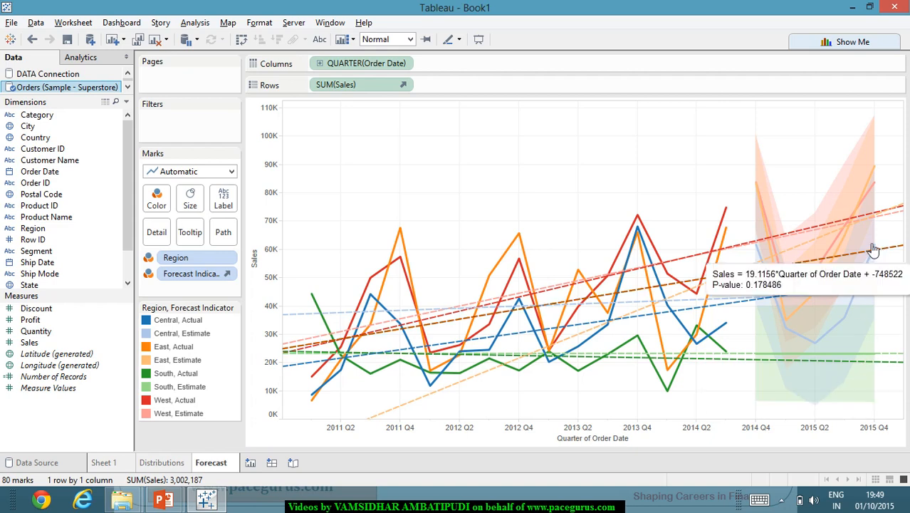
mouse_move(878, 210)
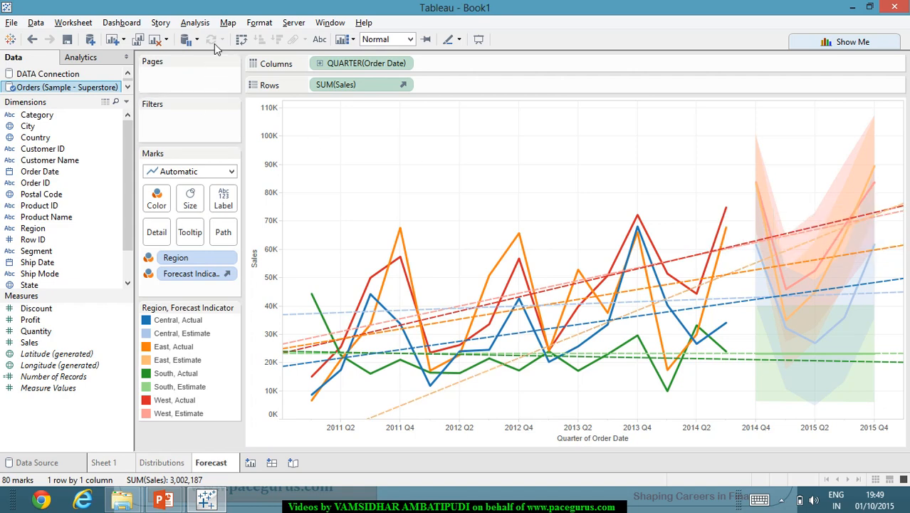
- Configure the forecast with an automatic length and set it to ignore the last 0 quarters of source data
left_click(195, 23)
mouse_move(242, 153)
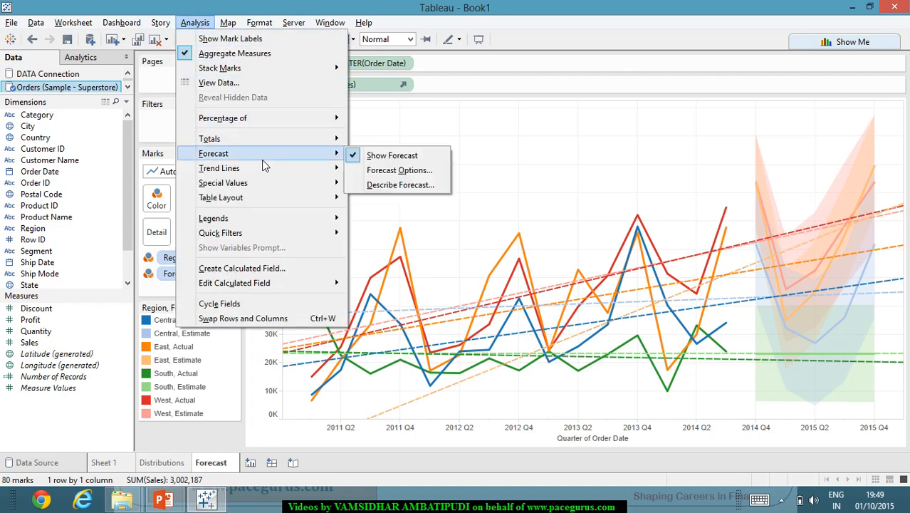
left_click(385, 171)
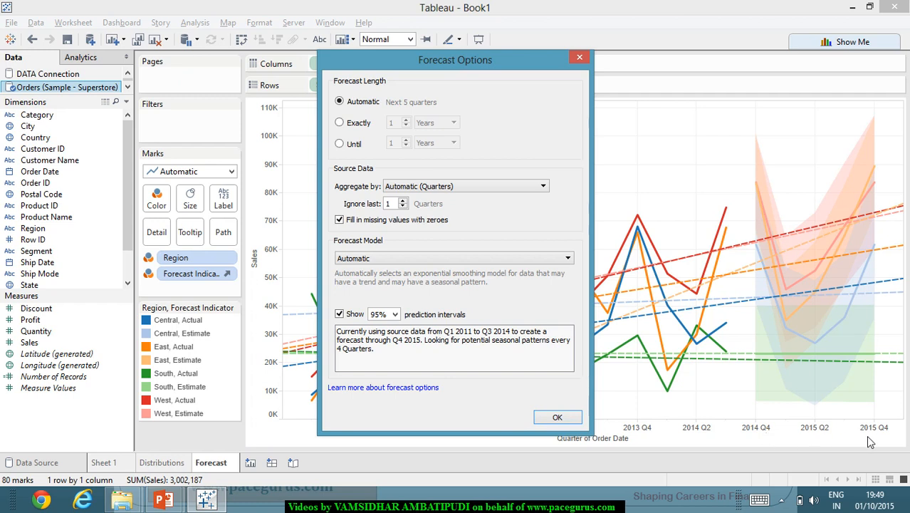
left_click(340, 123)
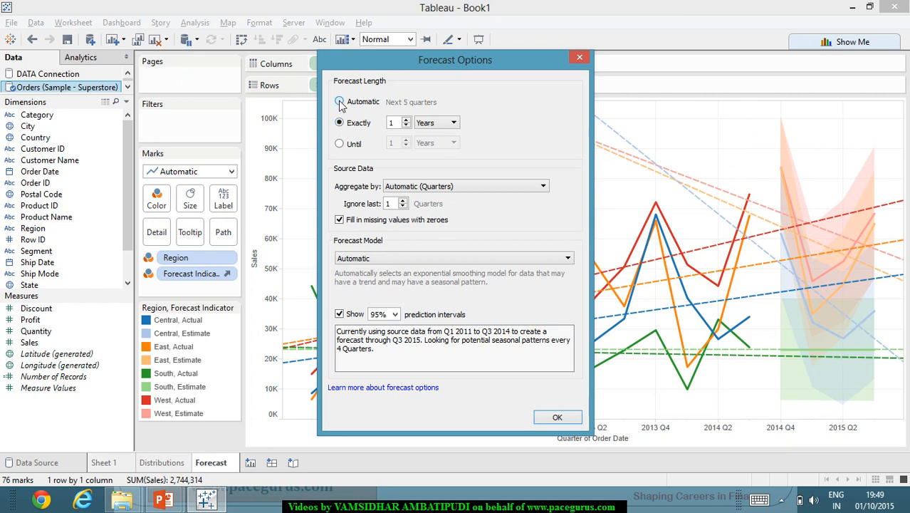
left_click(339, 102)
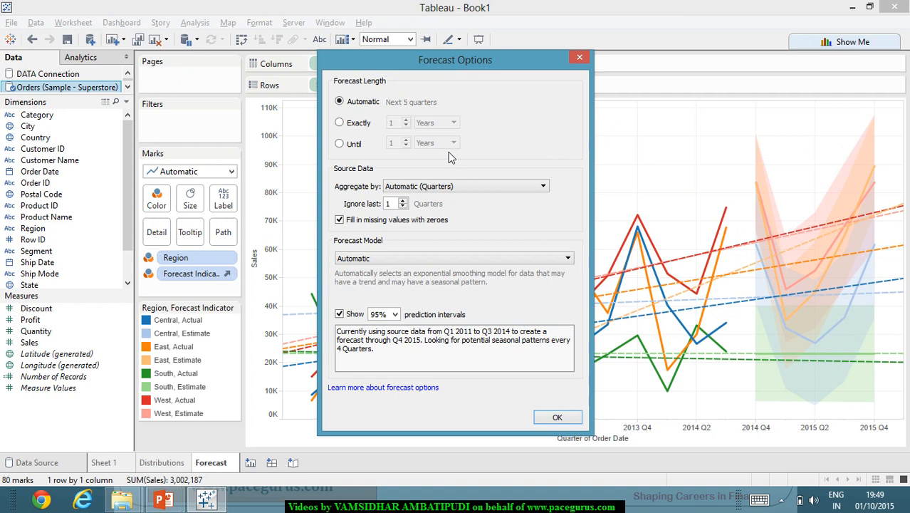
left_click(477, 186)
left_click(478, 186)
left_click(527, 258)
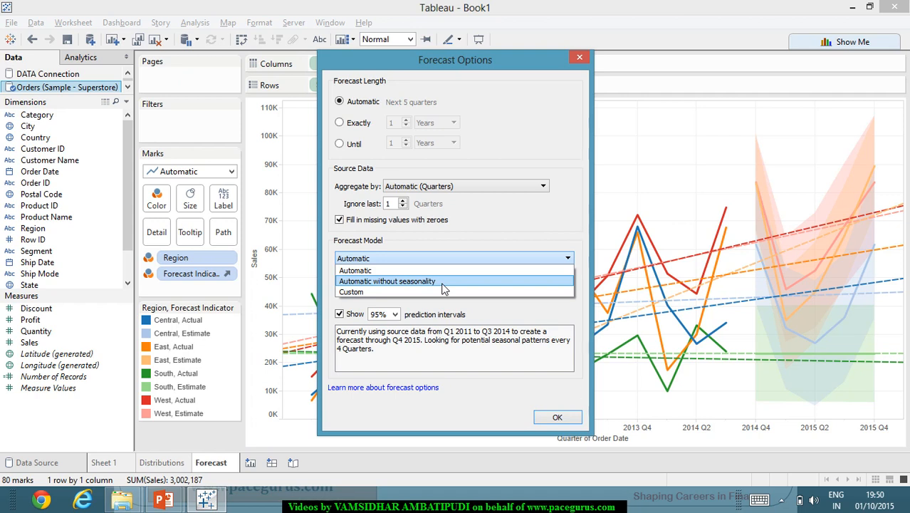
left_click(375, 208)
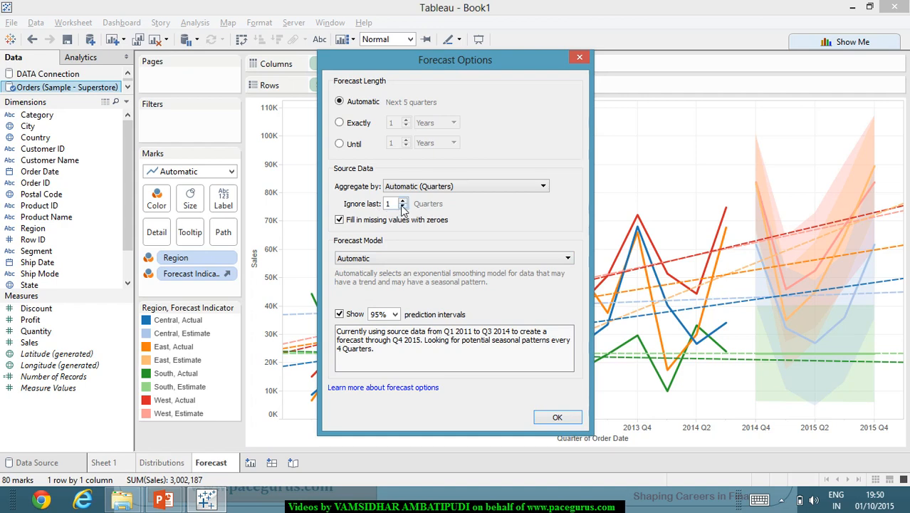
left_click(403, 207)
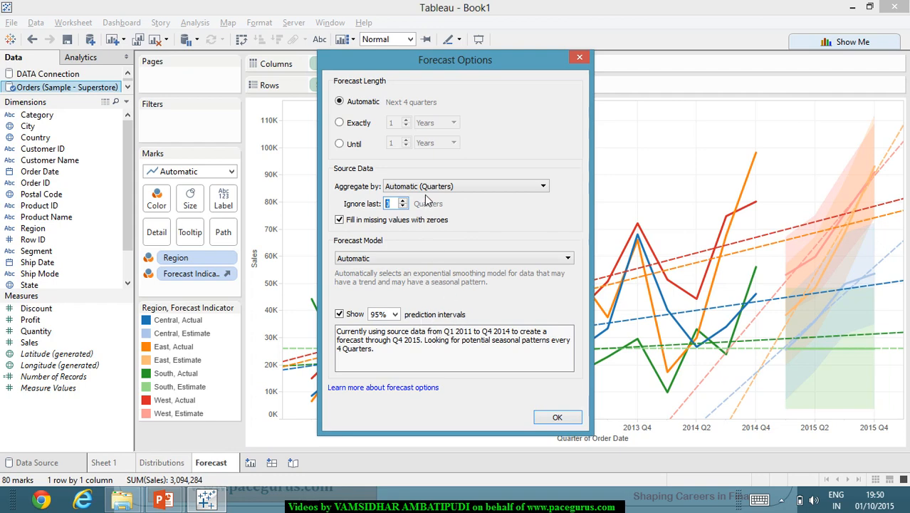
left_click(563, 418)
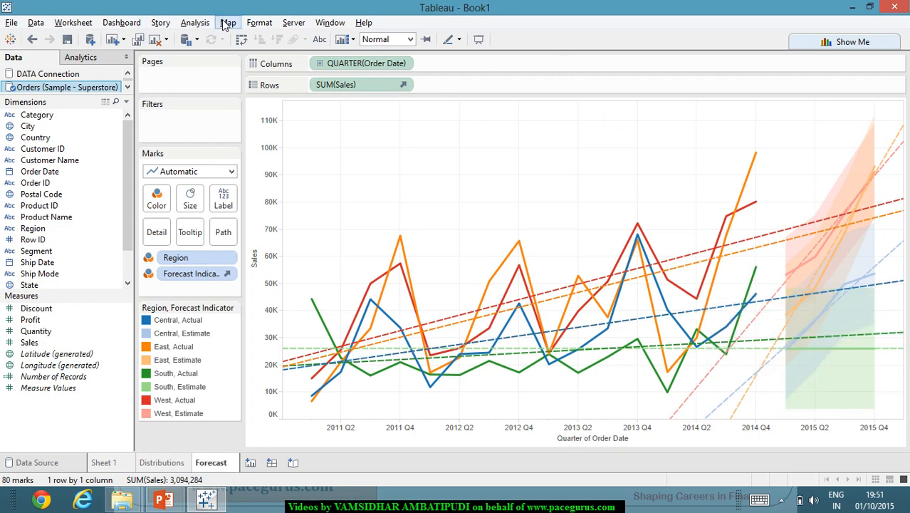
- Open the forecast description and examine the options used to create it, from time series and measure to source period and seasonal pattern
left_click(250, 26)
mouse_move(196, 24)
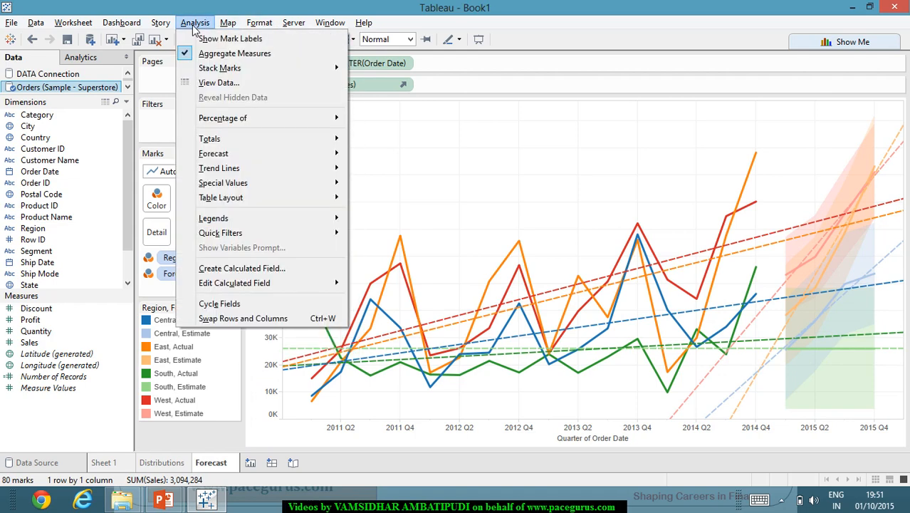
mouse_move(300, 234)
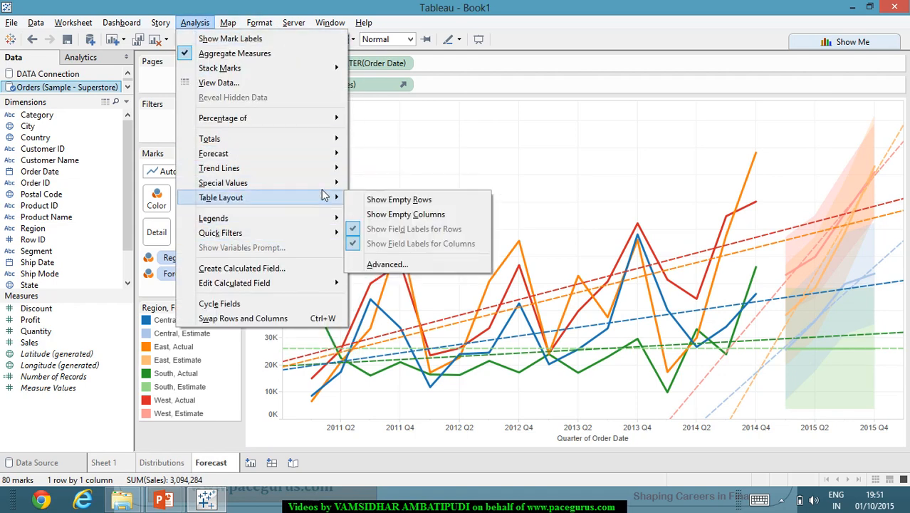
mouse_move(331, 153)
left_click(389, 185)
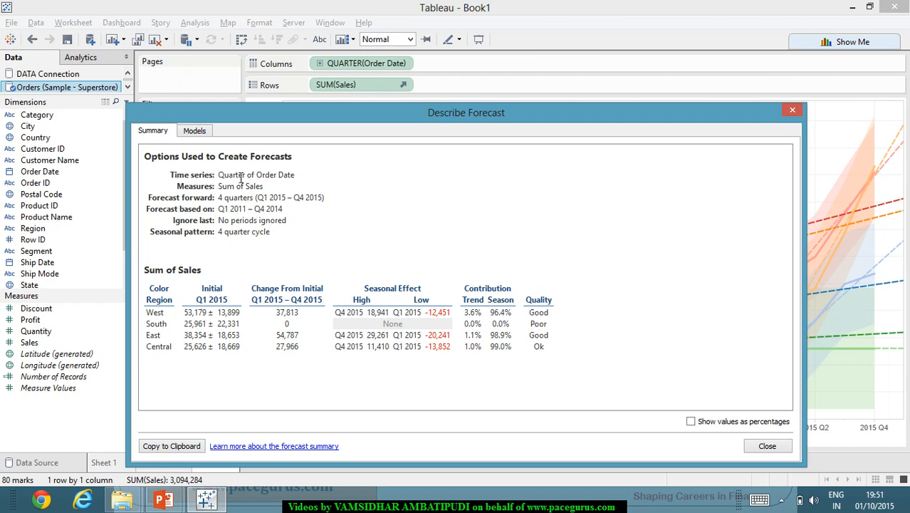
left_click_drag(300, 178, 218, 179)
left_click(300, 178)
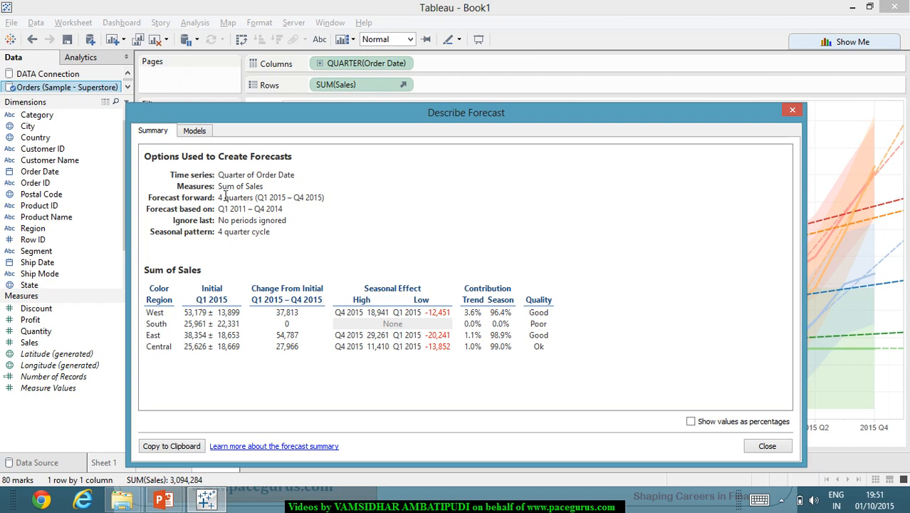
left_click_drag(219, 191, 268, 193)
left_click(291, 197)
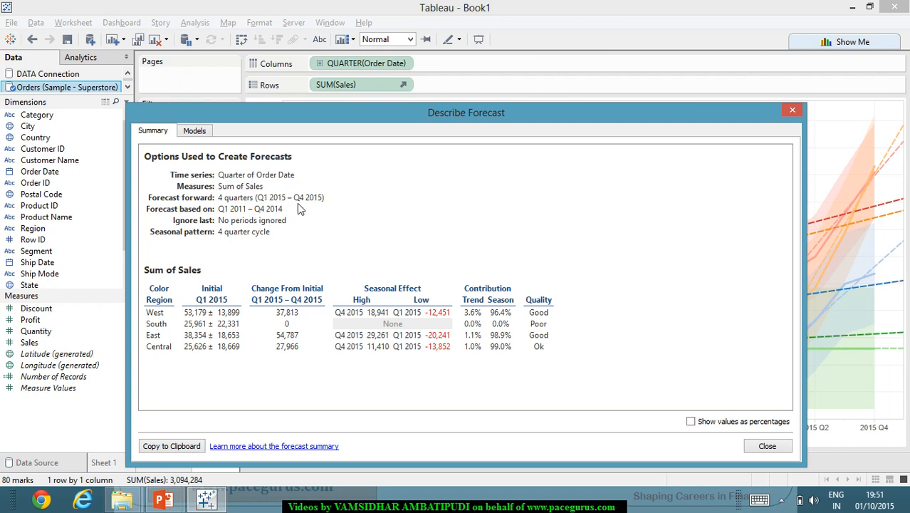
left_click_drag(217, 199, 328, 200)
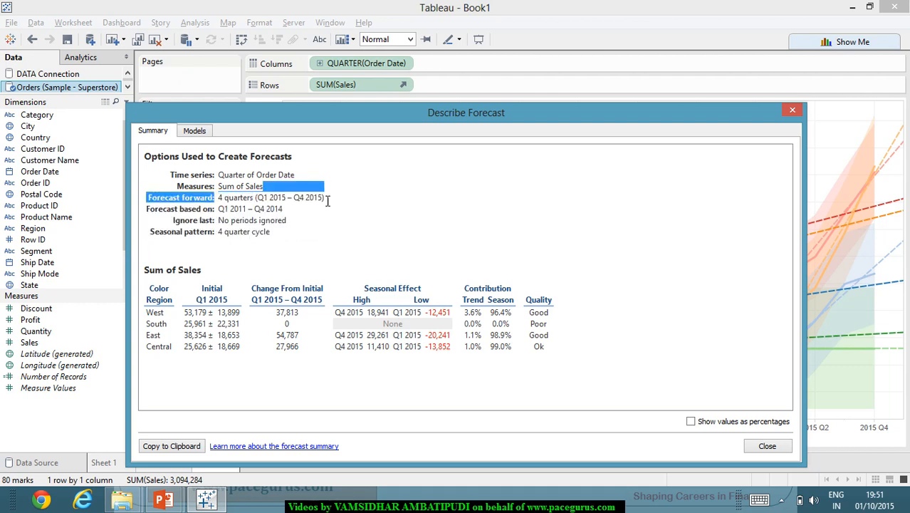
left_click(327, 200)
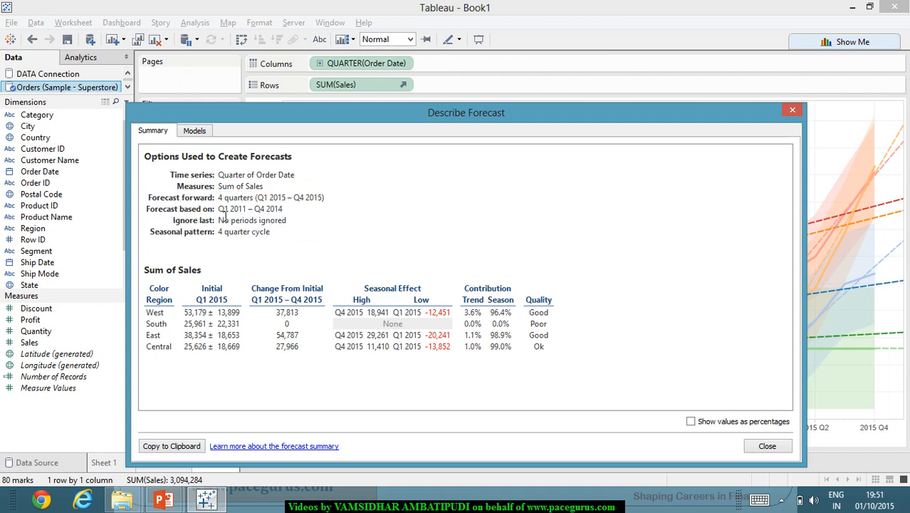
left_click_drag(218, 208, 302, 219)
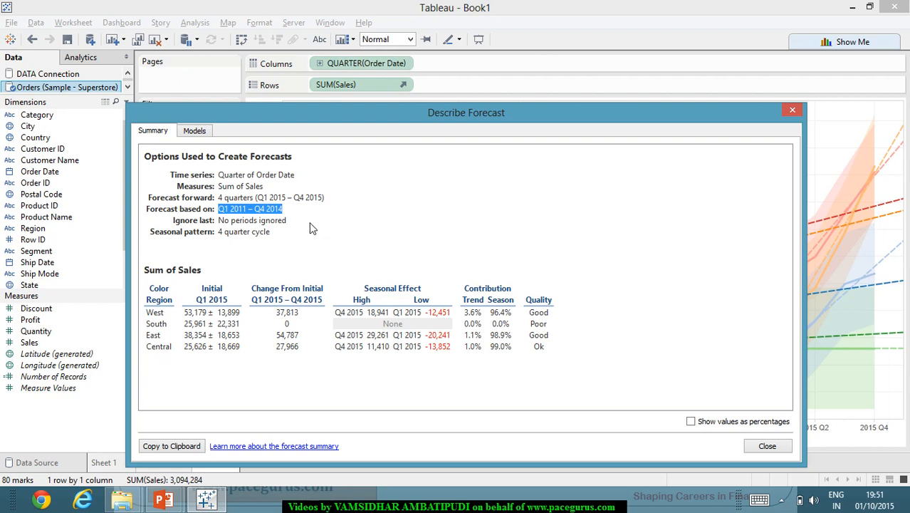
left_click_drag(299, 235, 228, 242)
left_click(307, 248)
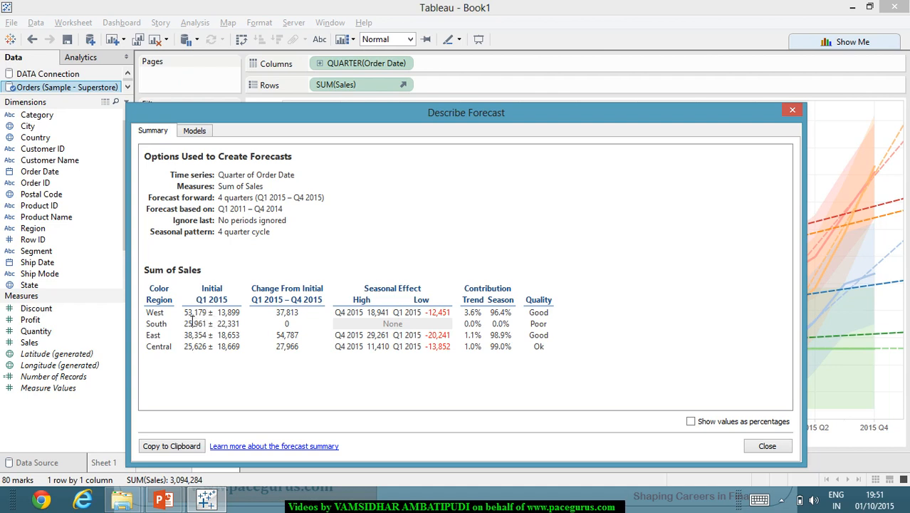
- Examine each region's initial value, change, seasonal effect, contribution and quality in the Sum of Sales forecast summary
left_click_drag(185, 318, 267, 321)
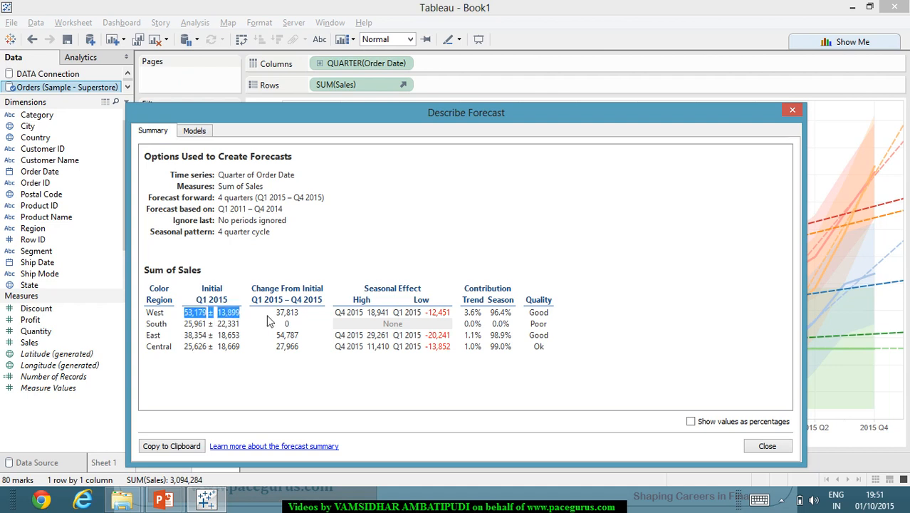
left_click(265, 320)
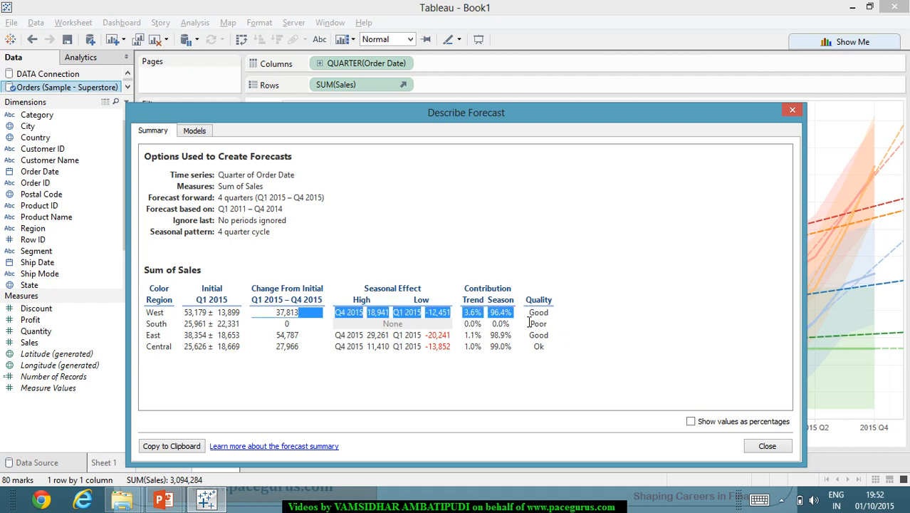
left_click_drag(530, 313, 552, 351)
left_click(555, 326)
left_click(581, 341)
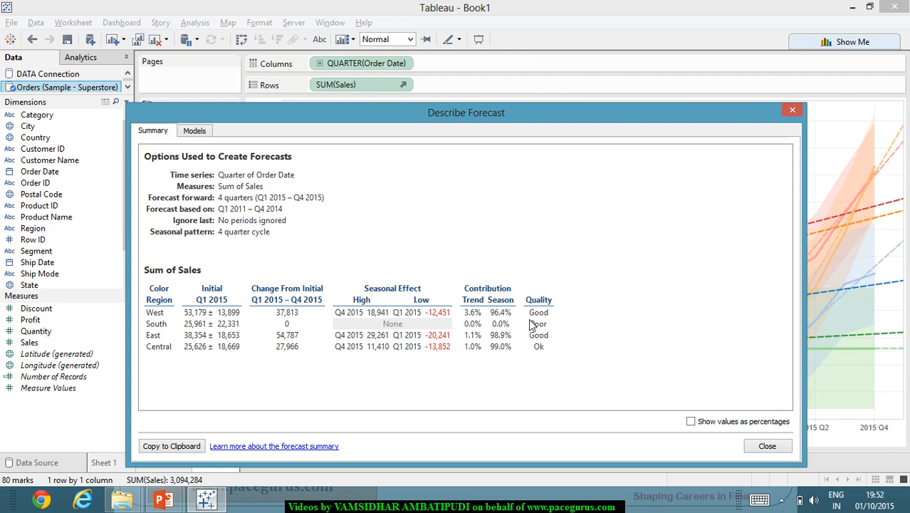
left_click_drag(530, 323, 553, 323)
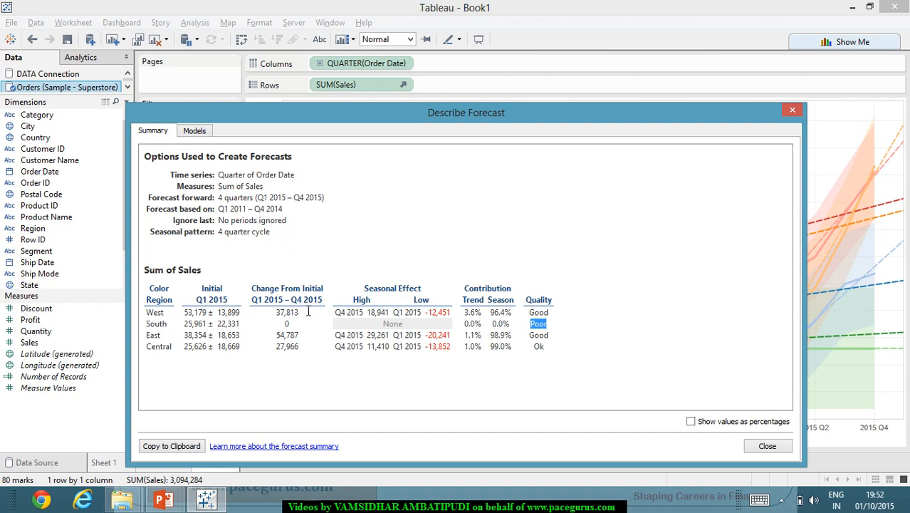
- Examine the forecast models' quality metrics from RMSE to AIC for each region, and close the forecast description
left_click(197, 132)
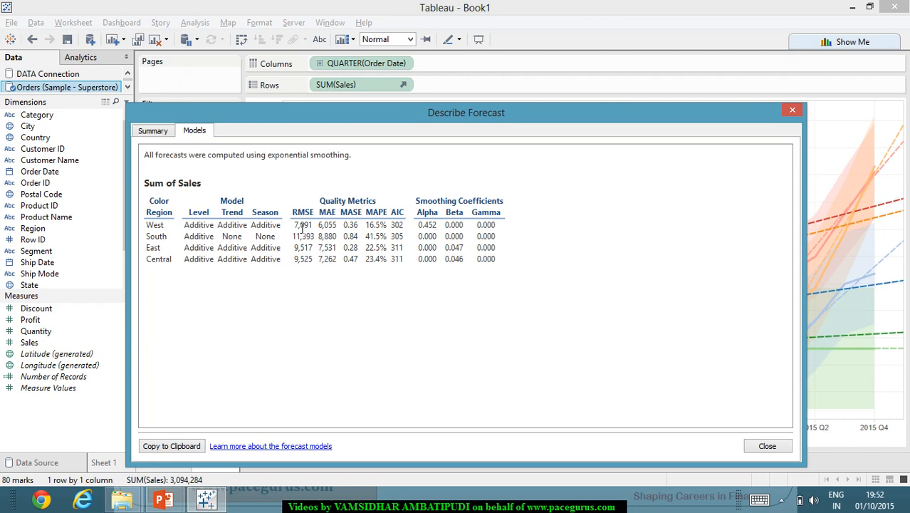
left_click_drag(294, 213, 310, 263)
left_click(311, 263)
left_click_drag(326, 225, 431, 290)
left_click(360, 253)
left_click(404, 248)
left_click_drag(392, 228, 406, 258)
left_click(450, 285)
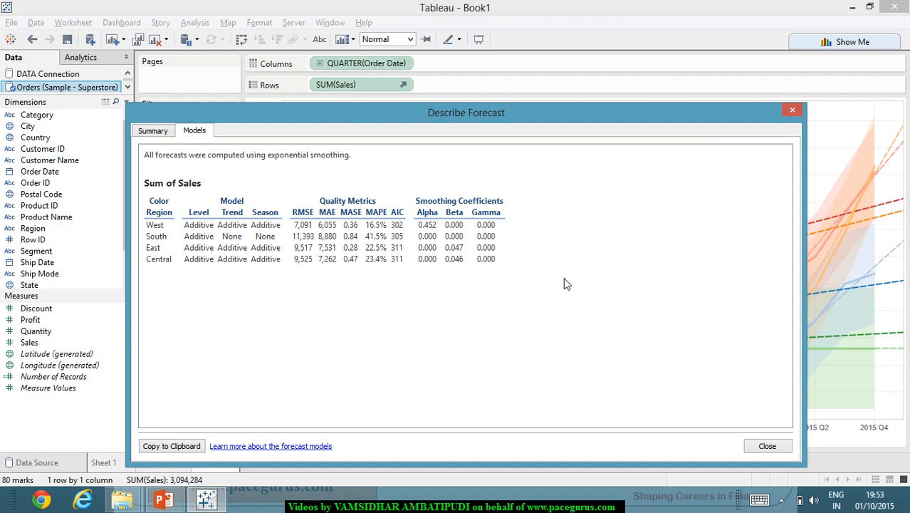
left_click(768, 446)
mouse_move(856, 298)
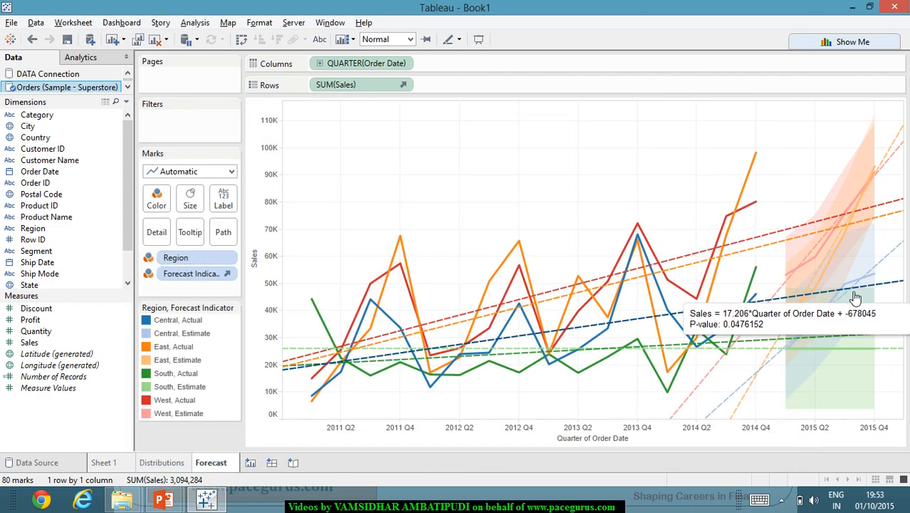
mouse_move(876, 284)
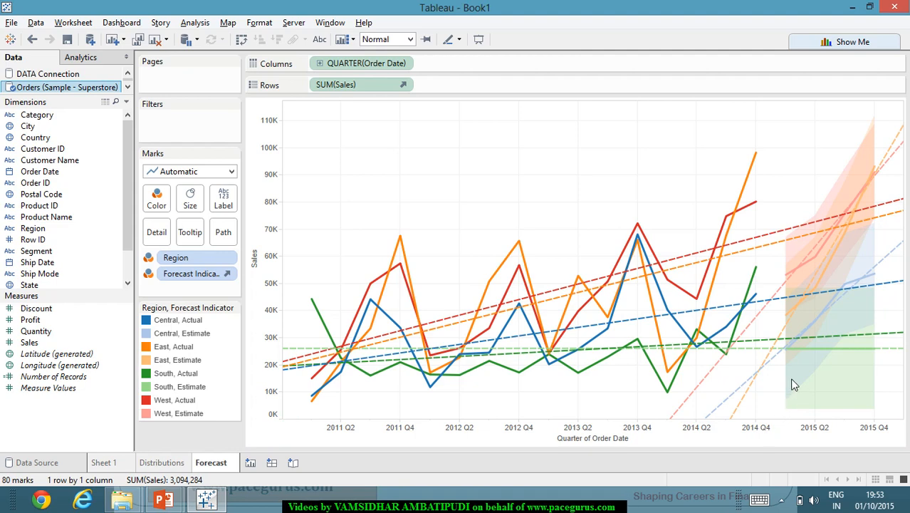
- Convert the forecast chart into a text table of sales by forecast indicator, region and quarter, and bring the last quarters into view
left_click(869, 47)
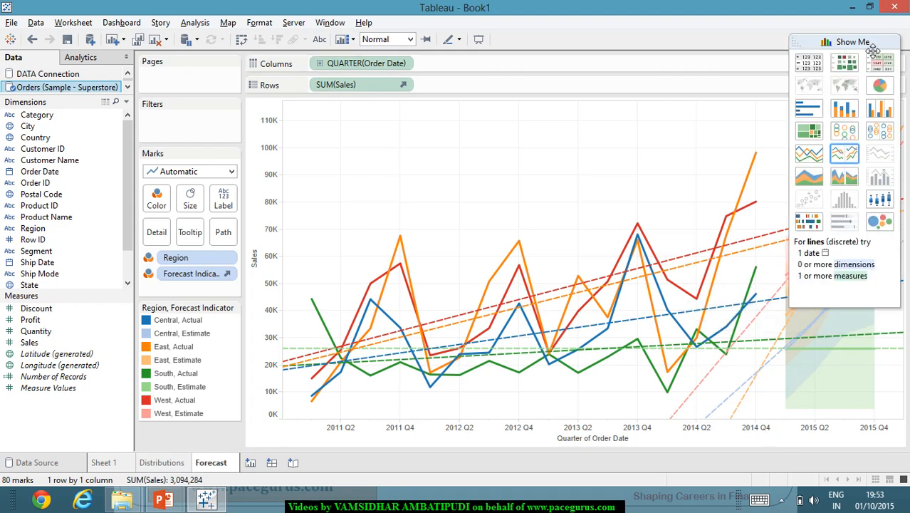
left_click(809, 65)
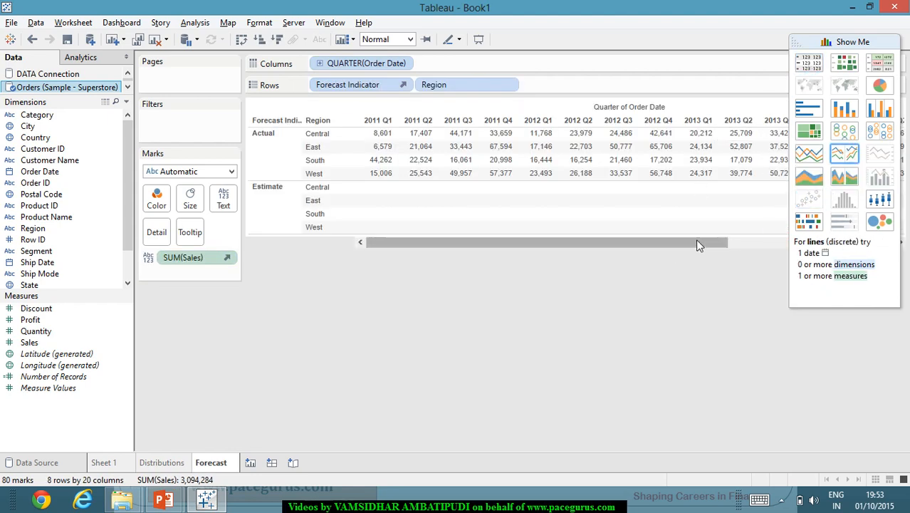
left_click(859, 47)
left_click(858, 46)
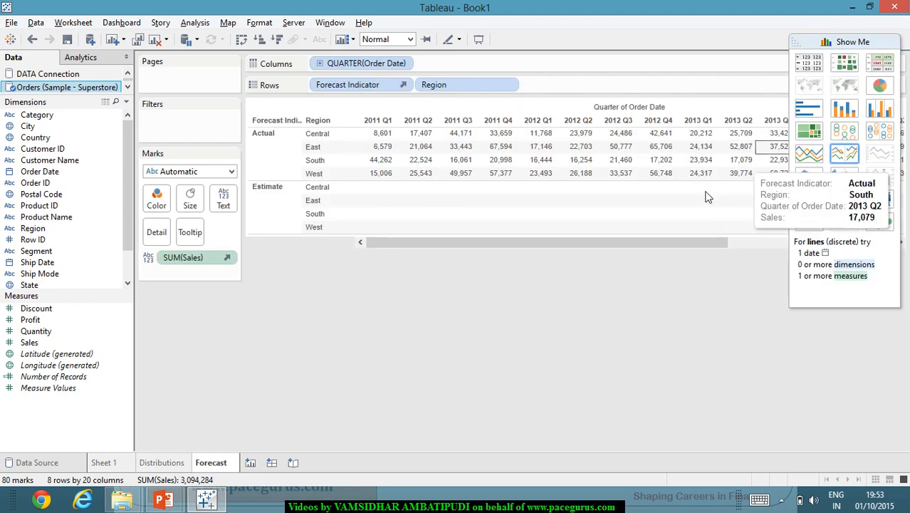
left_click(857, 44)
left_click_drag(682, 242, 900, 245)
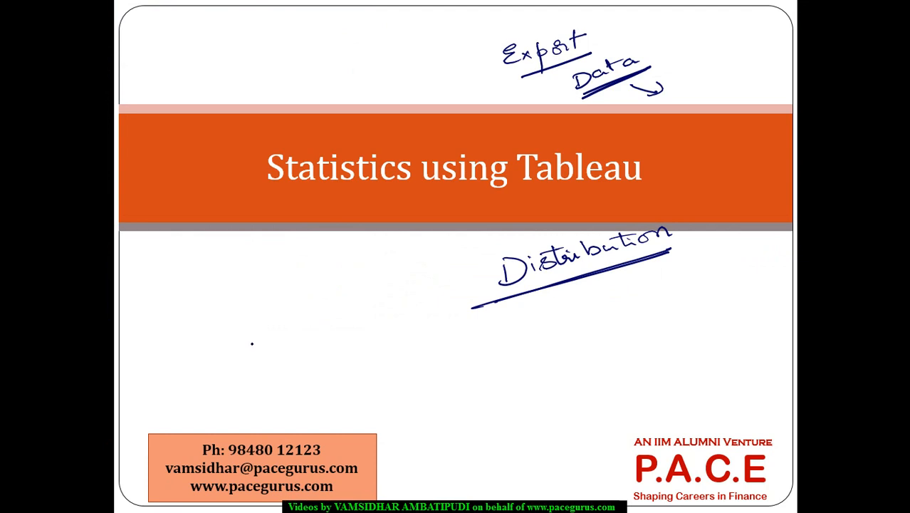
left_click_drag(246, 344, 251, 342)
mouse_move(227, 262)
left_mouse_down()
mouse_move(226, 269)
mouse_move(240, 267)
mouse_move(224, 255)
mouse_move(269, 267)
left_mouse_up()
mouse_move(258, 256)
left_mouse_down()
mouse_move(302, 256)
mouse_move(310, 244)
left_mouse_up()
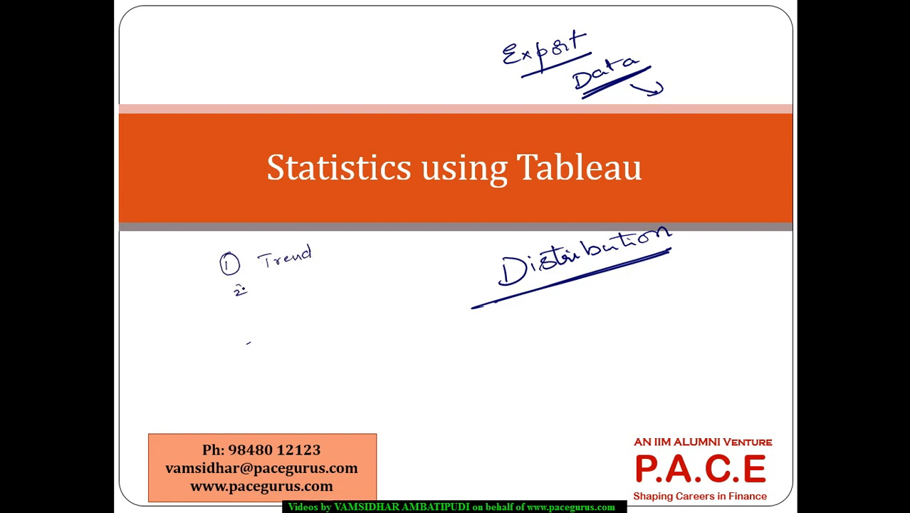